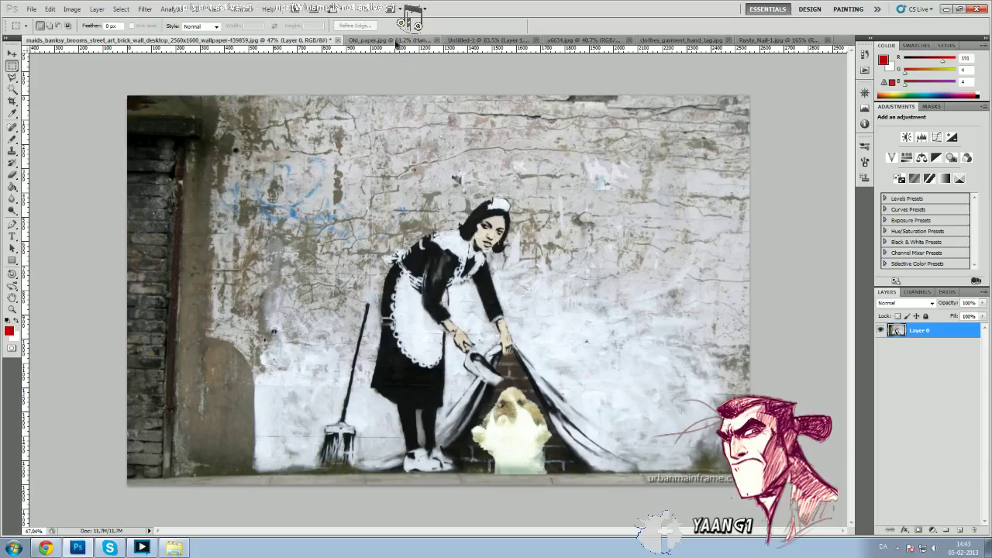
Step: In Old_paper.jpg, create a vertical guide and position it at about 400 px
{"action": "left_click", "coordinate": [396, 40]}
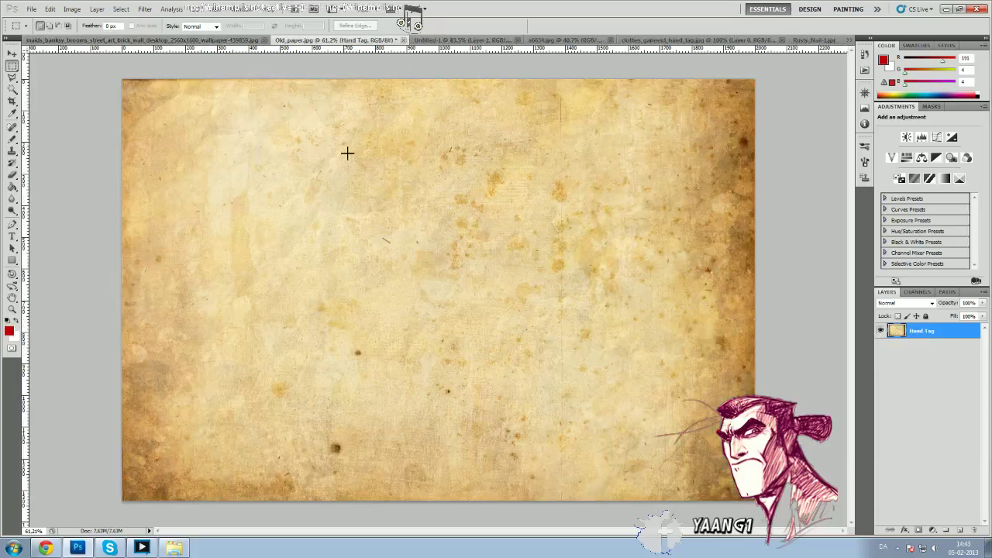
{"action": "left_click", "coordinate": [214, 9]}
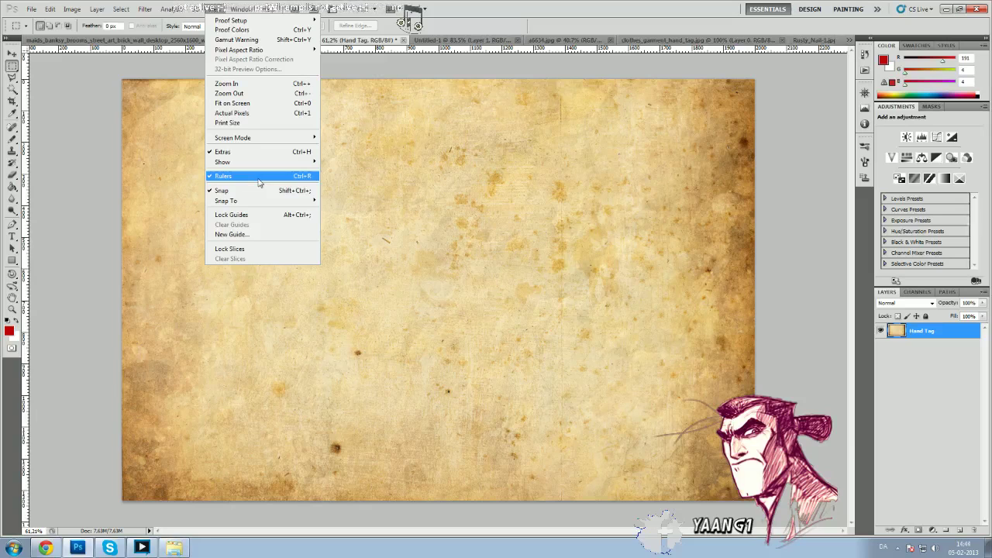
{"action": "left_click", "coordinate": [268, 240]}
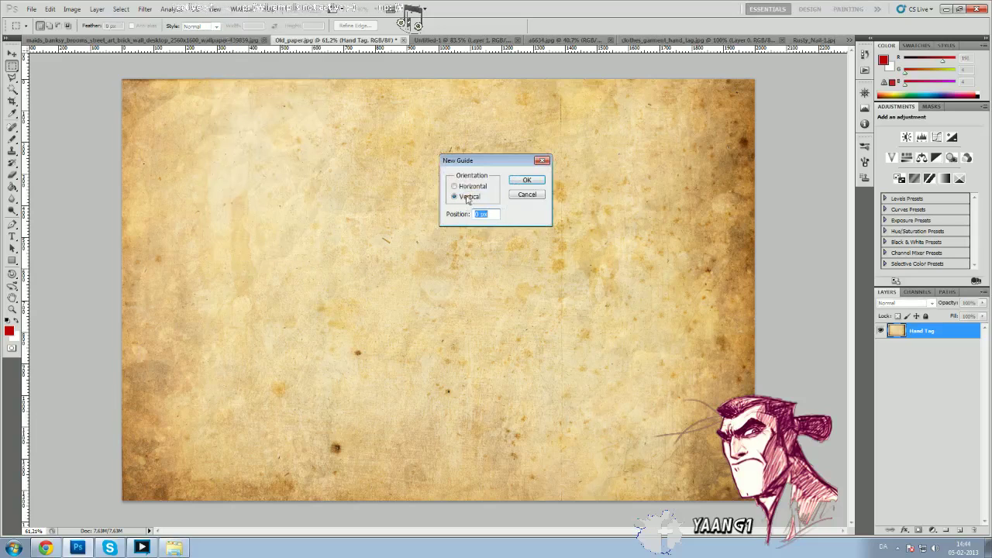
{"action": "left_click", "coordinate": [527, 181]}
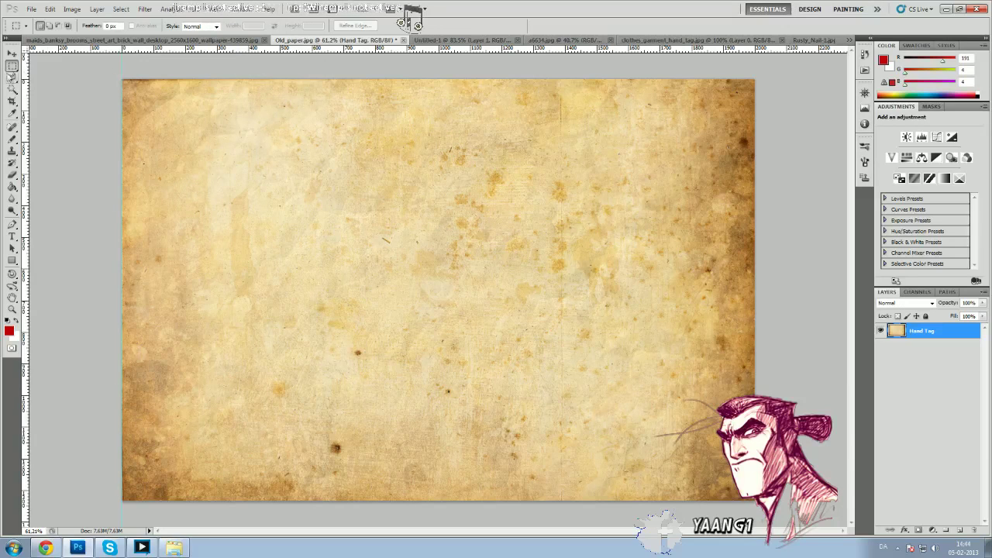
{"action": "left_click", "coordinate": [11, 52]}
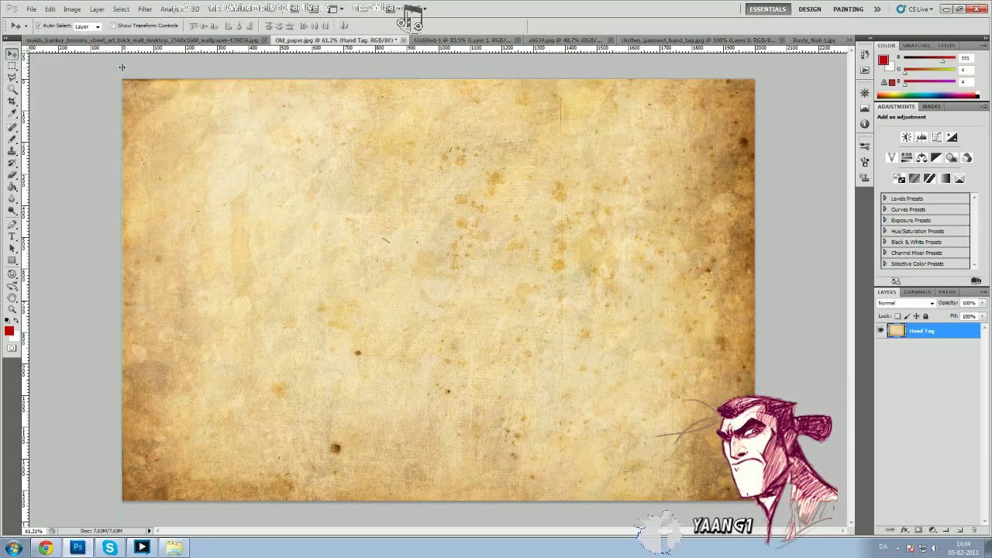
{"action": "left_click_drag", "start_coordinate": [122, 68], "coordinate": [248, 70]}
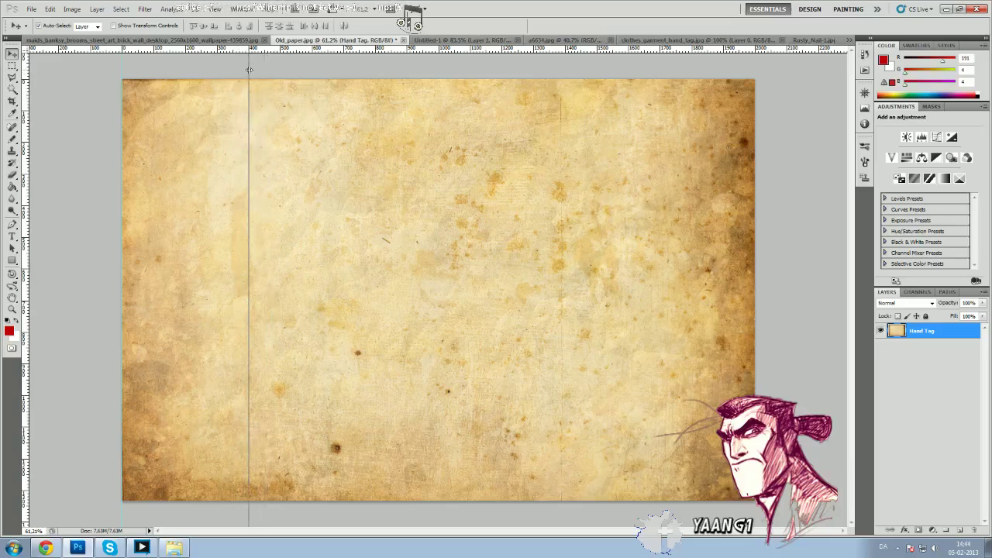
{"action": "left_click_drag", "start_coordinate": [249, 69], "coordinate": [249, 69]}
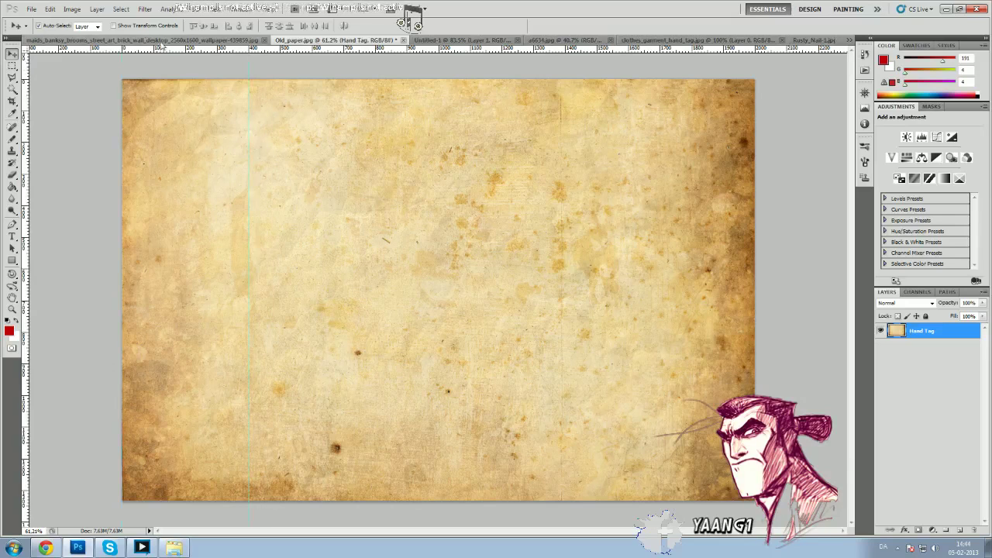
Step: Add a second vertical guide to the paper image at about 1100 px
{"action": "left_click", "coordinate": [243, 9]}
{"action": "left_click", "coordinate": [259, 234]}
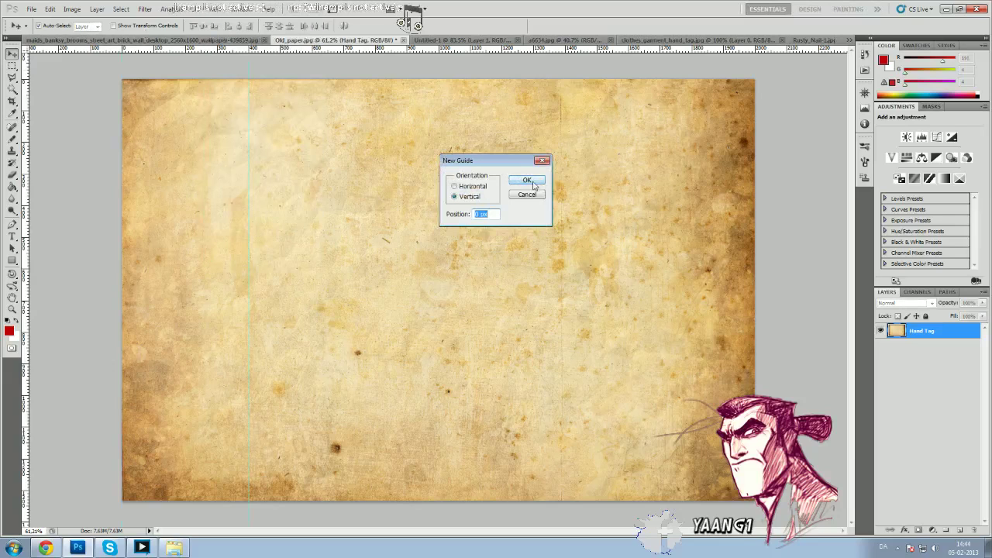
{"action": "left_click", "coordinate": [532, 182]}
{"action": "left_click_drag", "start_coordinate": [121, 80], "coordinate": [469, 98]}
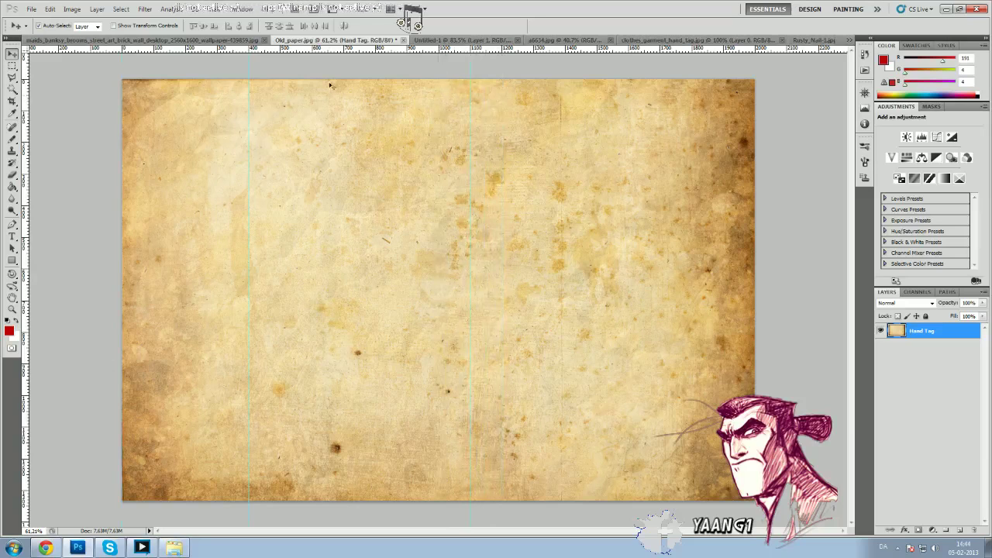
Step: Add a third vertical guide to the paper image at about 1500 px
{"action": "left_click", "coordinate": [217, 9]}
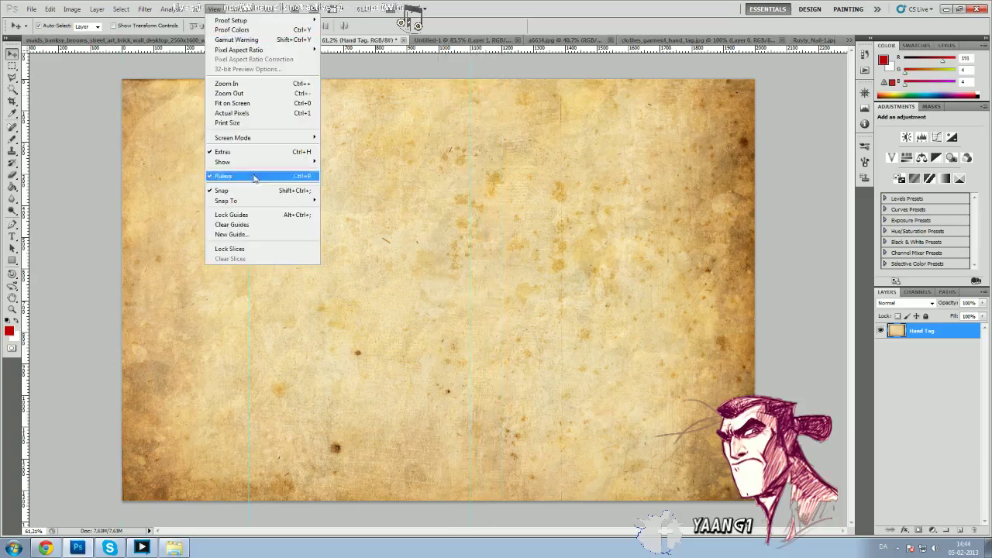
{"action": "left_click", "coordinate": [270, 235]}
{"action": "left_click", "coordinate": [521, 182]}
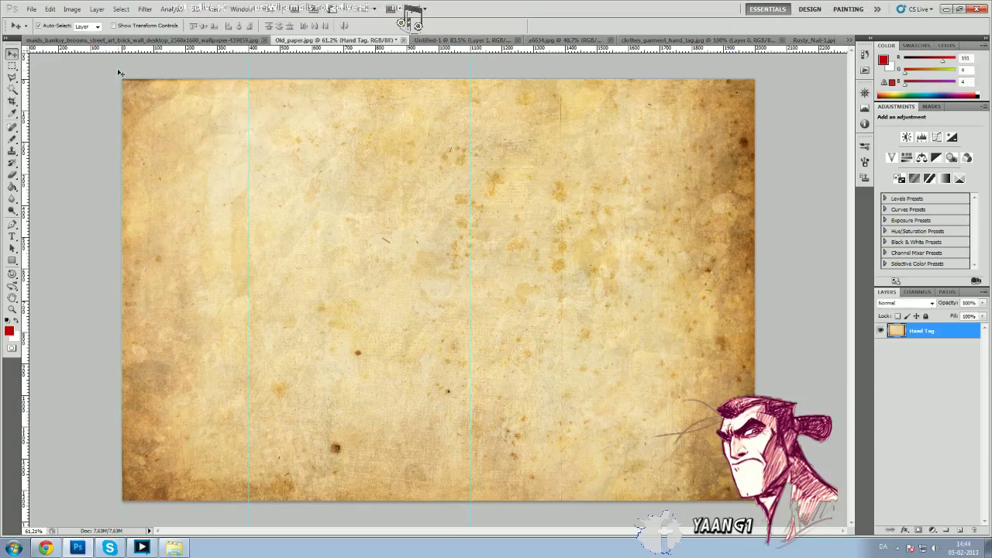
{"action": "left_click_drag", "start_coordinate": [23, 92], "coordinate": [598, 91]}
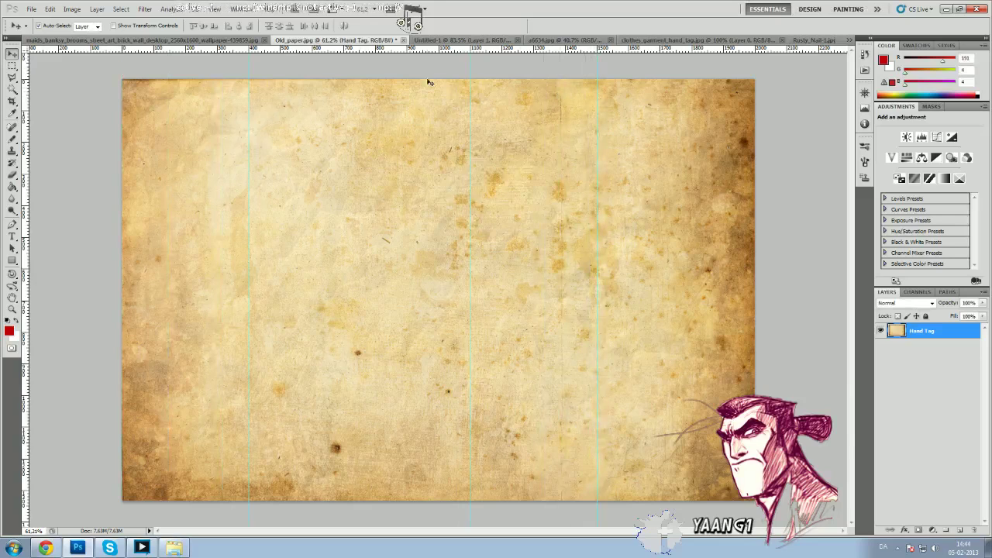
Step: Create a horizontal guide on the paper image and position it at about 400 px
{"action": "left_click", "coordinate": [212, 8]}
{"action": "left_click", "coordinate": [270, 235]}
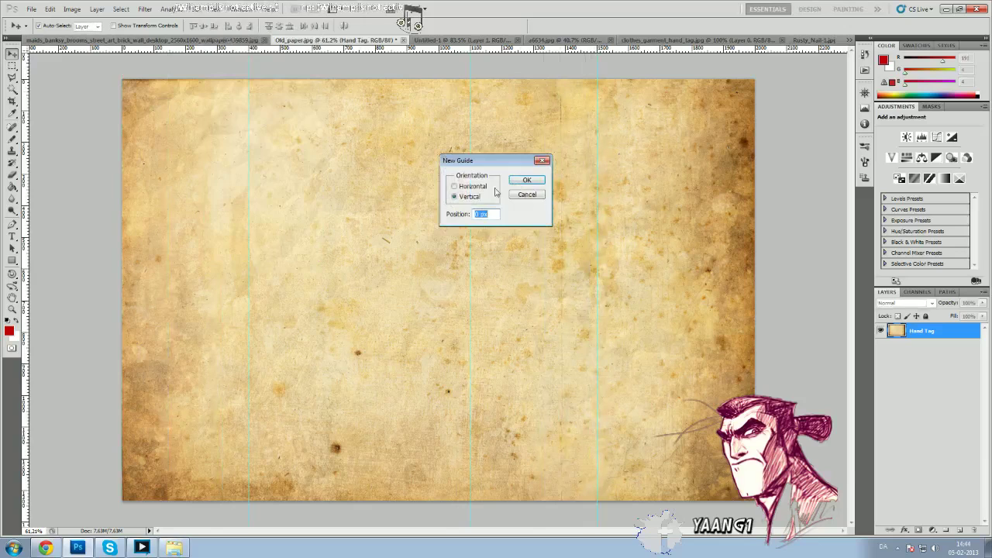
{"action": "left_click", "coordinate": [473, 188]}
{"action": "left_click", "coordinate": [540, 182]}
{"action": "left_click_drag", "start_coordinate": [98, 80], "coordinate": [117, 207]}
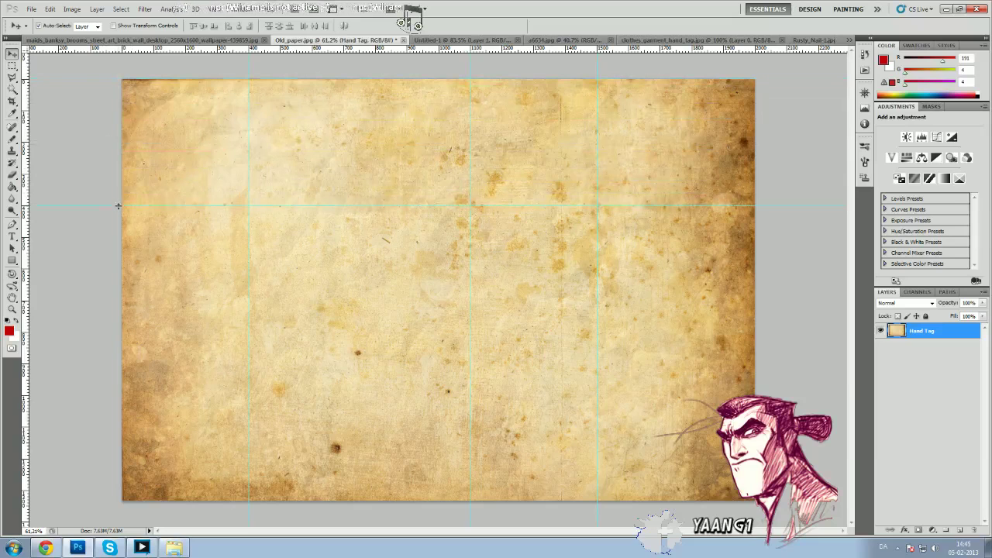
Step: Add a second horizontal guide to the paper image at about 800 px
{"action": "left_click", "coordinate": [213, 8]}
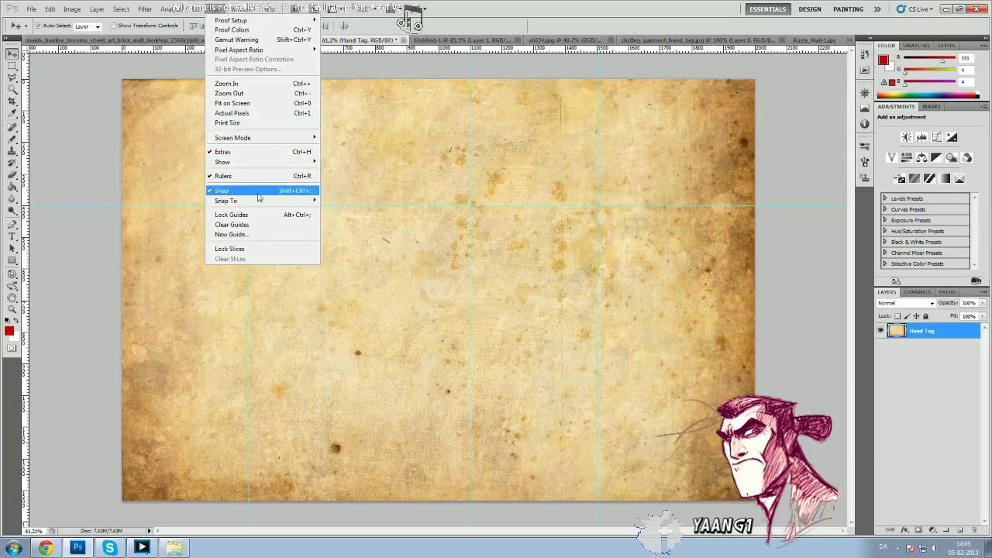
{"action": "left_click", "coordinate": [259, 235]}
{"action": "left_click", "coordinate": [471, 187]}
{"action": "left_click", "coordinate": [527, 180]}
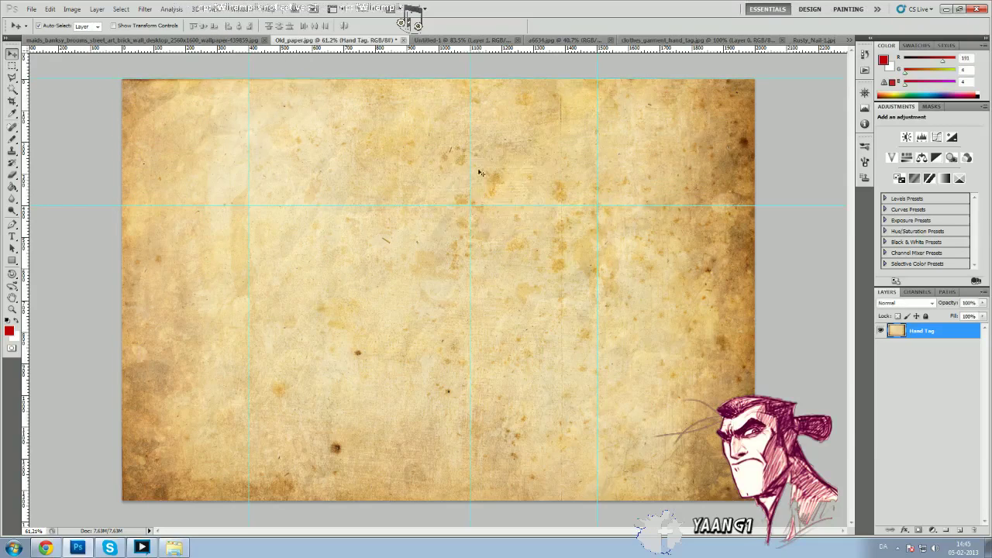
{"action": "left_click_drag", "start_coordinate": [106, 48], "coordinate": [133, 332]}
Step: Add a horizontal guide at about 600 px, midway between the two existing horizontal guides
{"action": "left_click", "coordinate": [219, 9]}
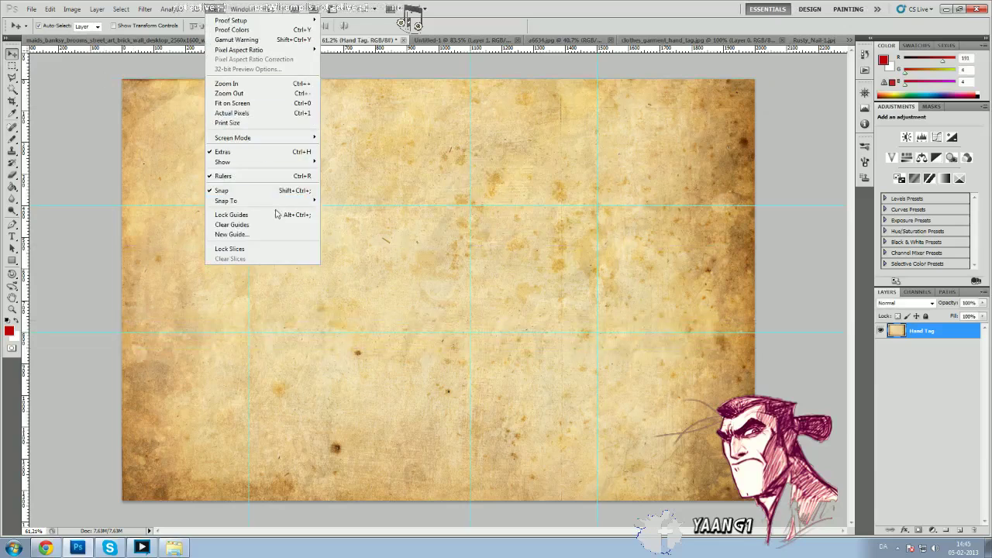
{"action": "left_click", "coordinate": [279, 235]}
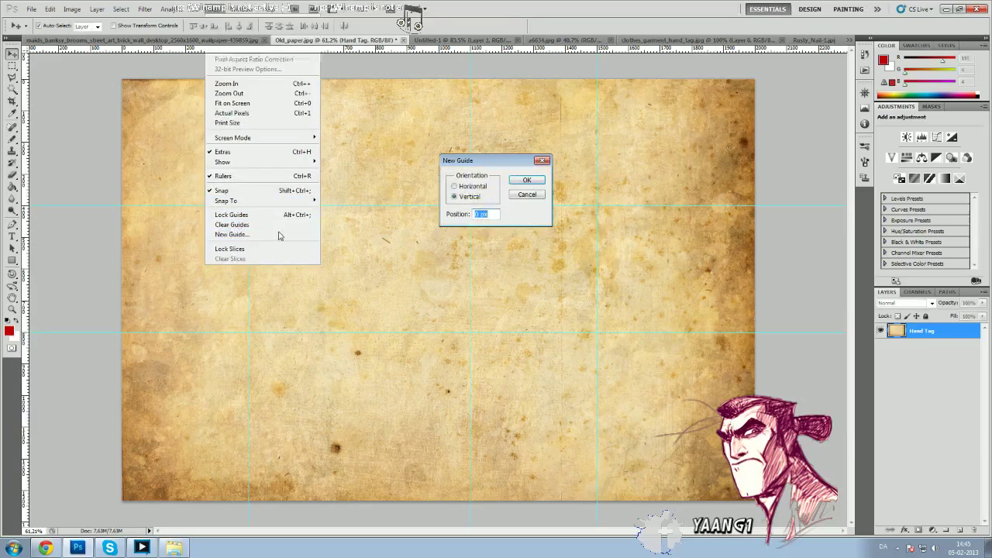
{"action": "left_click", "coordinate": [462, 187]}
{"action": "left_click", "coordinate": [530, 183]}
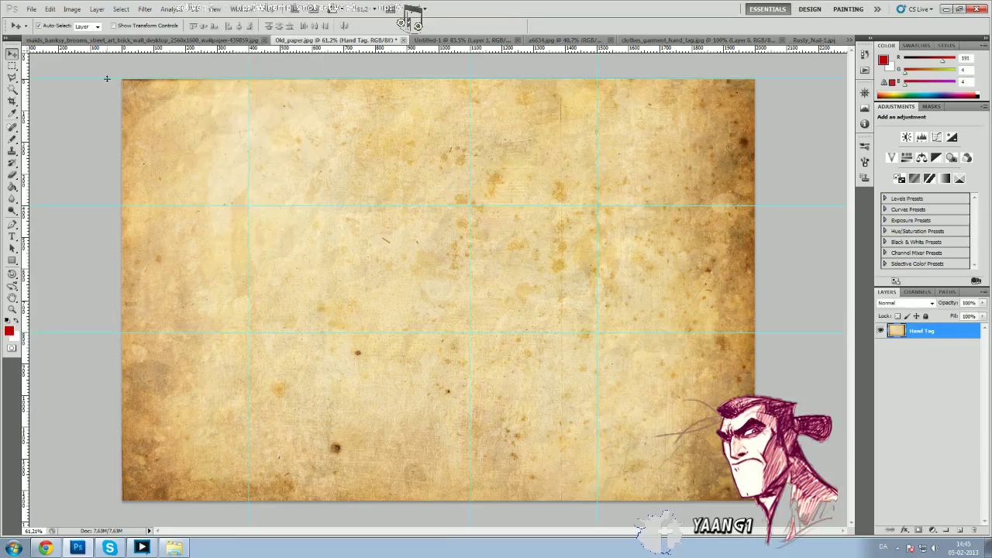
{"action": "left_click_drag", "start_coordinate": [100, 49], "coordinate": [100, 206]}
{"action": "left_click_drag", "start_coordinate": [108, 49], "coordinate": [111, 269]}
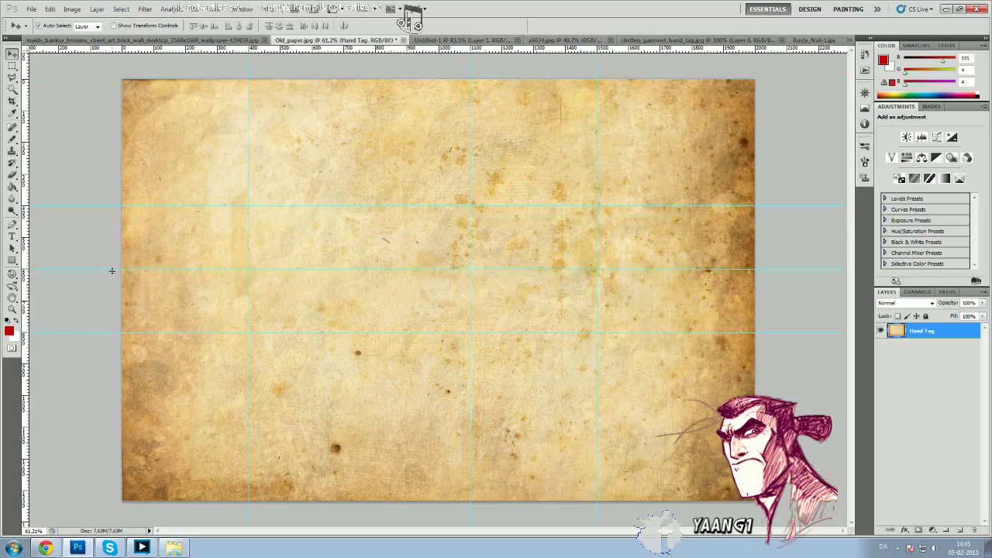
Step: Select a tag shape with the Polygonal Lasso, following the guide intersections from the 400 px corners to a point at 1500 px, 600 px
{"action": "left_click", "coordinate": [12, 80]}
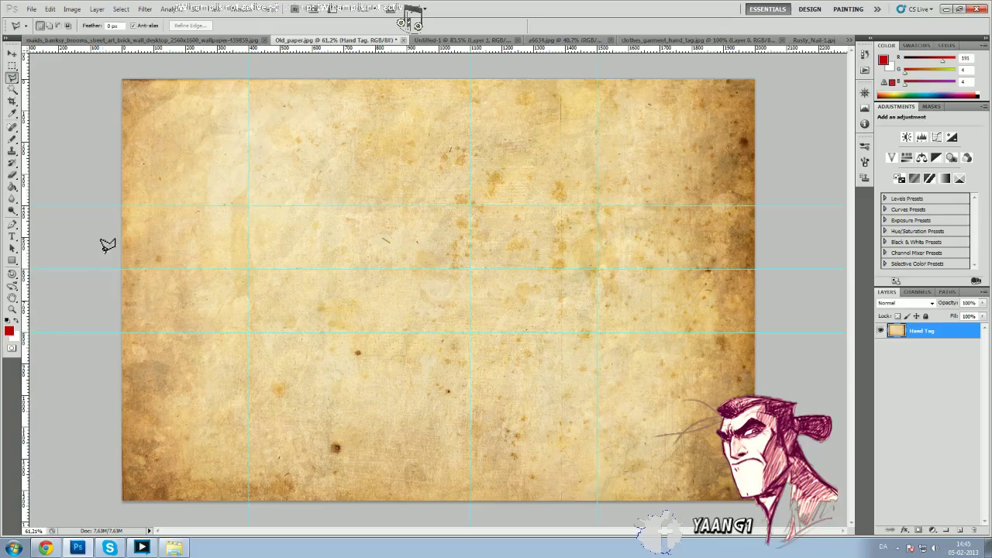
{"action": "left_click", "coordinate": [249, 207]}
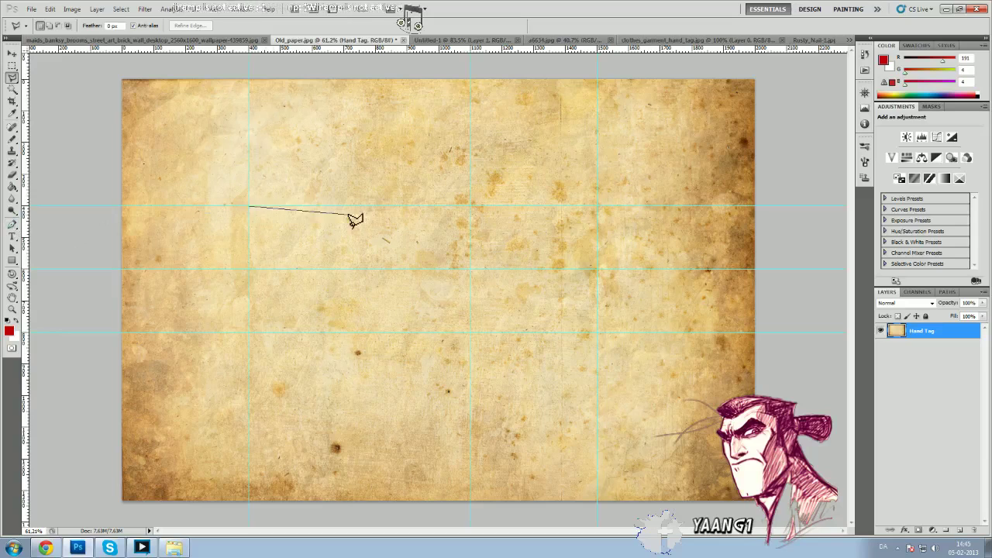
{"action": "left_click", "coordinate": [470, 207]}
{"action": "left_click", "coordinate": [595, 270]}
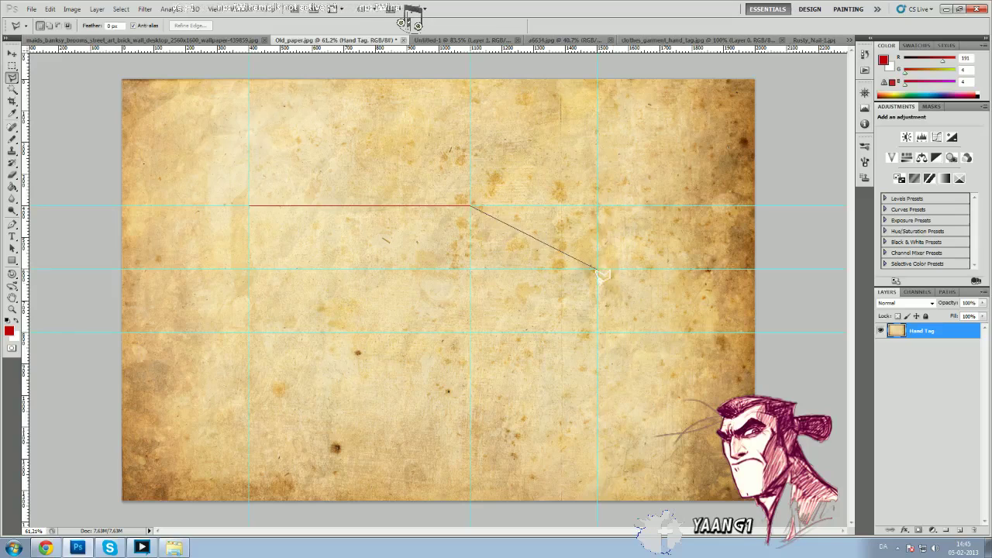
{"action": "left_click", "coordinate": [469, 333]}
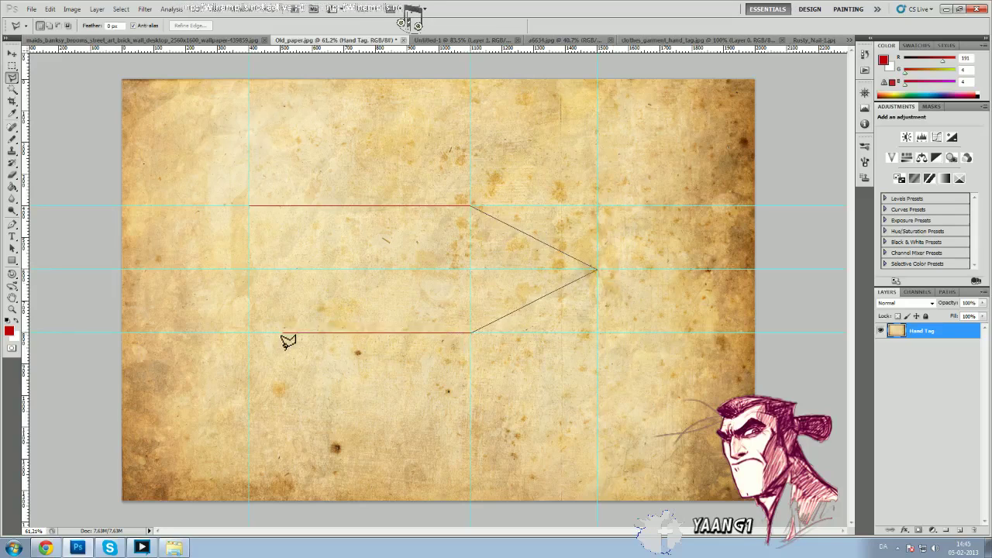
{"action": "left_click", "coordinate": [249, 334]}
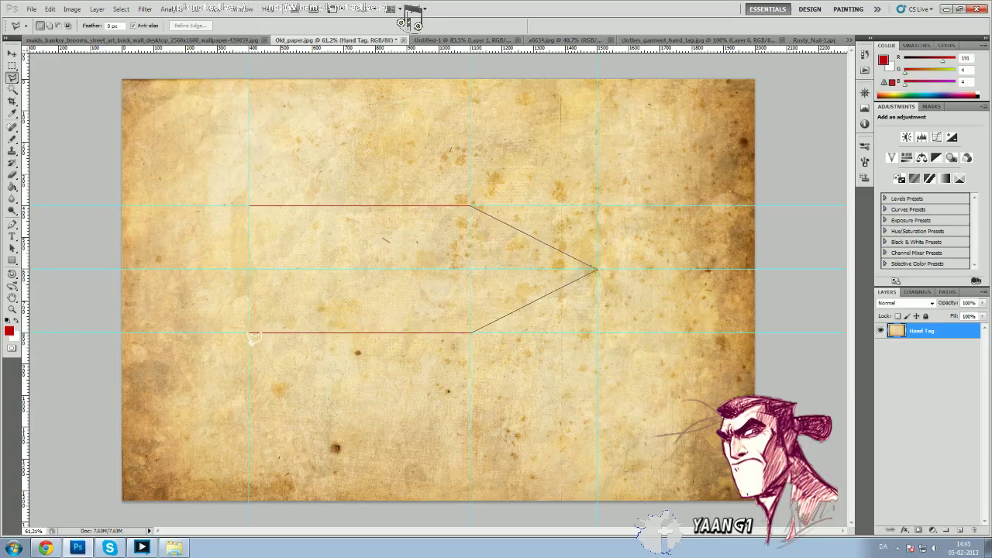
{"action": "left_click", "coordinate": [250, 207]}
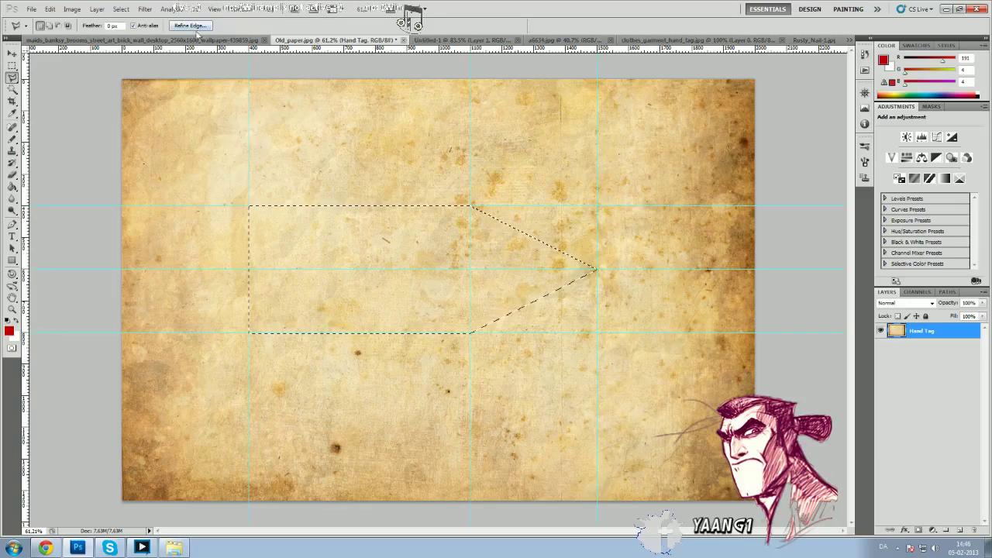
Step: Copy the selected paper tag into the maid wall image as a new layer and move it toward the wall beside the maid
{"action": "key", "text": "ctrl+shift+Tab"}
{"action": "left_click_drag", "start_coordinate": [627, 223], "coordinate": [627, 224]}
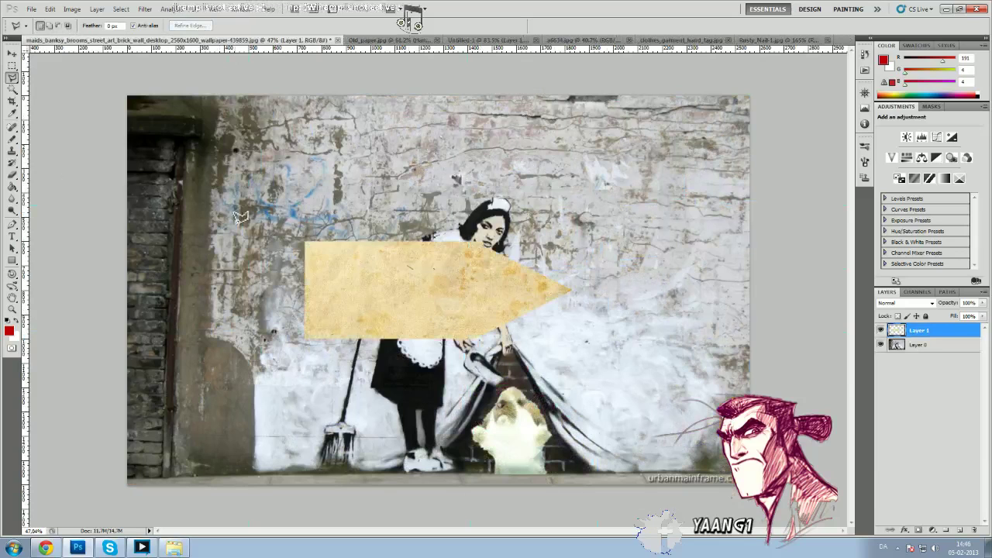
{"action": "left_click", "coordinate": [12, 53]}
{"action": "left_click_drag", "start_coordinate": [413, 259], "coordinate": [554, 241]}
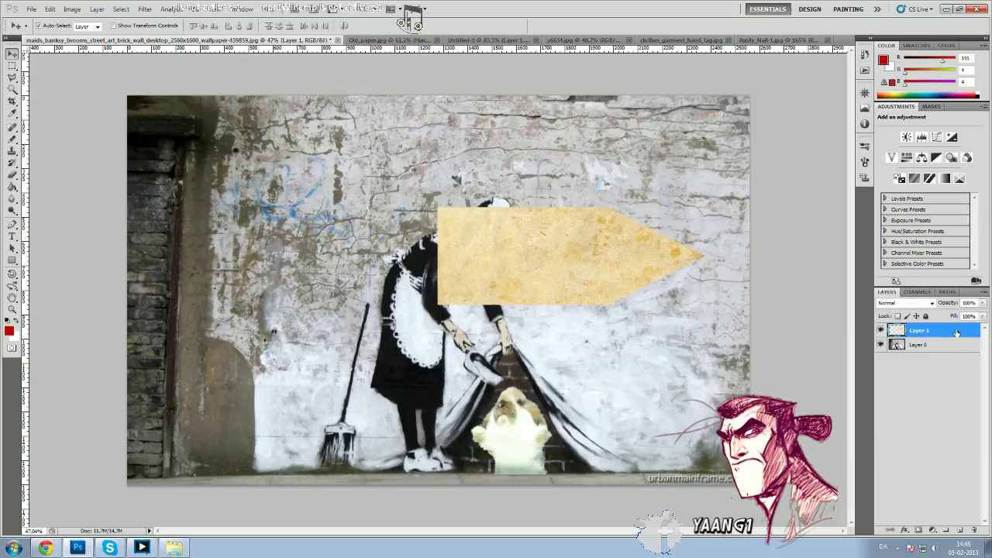
Step: Apply a Drop Shadow to the paper tag layer and shift the tag slightly farther from the maid
{"action": "double_click", "coordinate": [956, 332]}
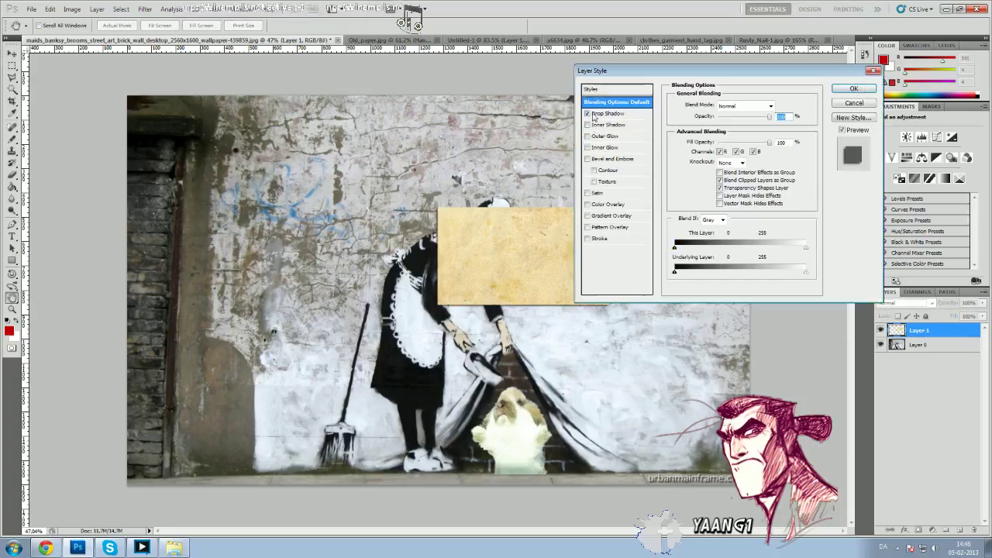
{"action": "left_click", "coordinate": [859, 91]}
{"action": "left_click_drag", "start_coordinate": [542, 263], "coordinate": [579, 269]}
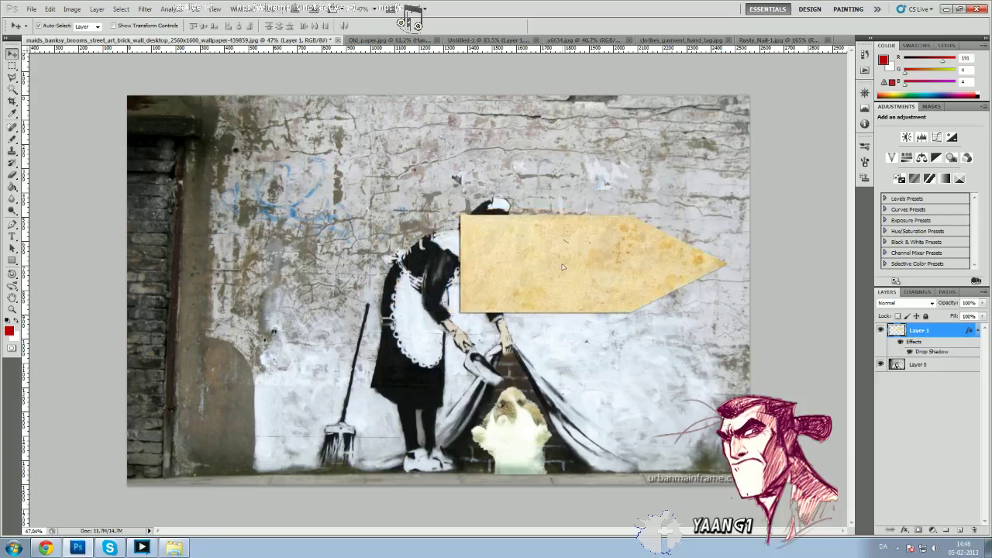
Step: Darken the paper tag with Brightness/Contrast, using a brightness of about -27 and a contrast of -4
{"action": "left_click", "coordinate": [72, 9]}
{"action": "mouse_move", "coordinate": [109, 36]}
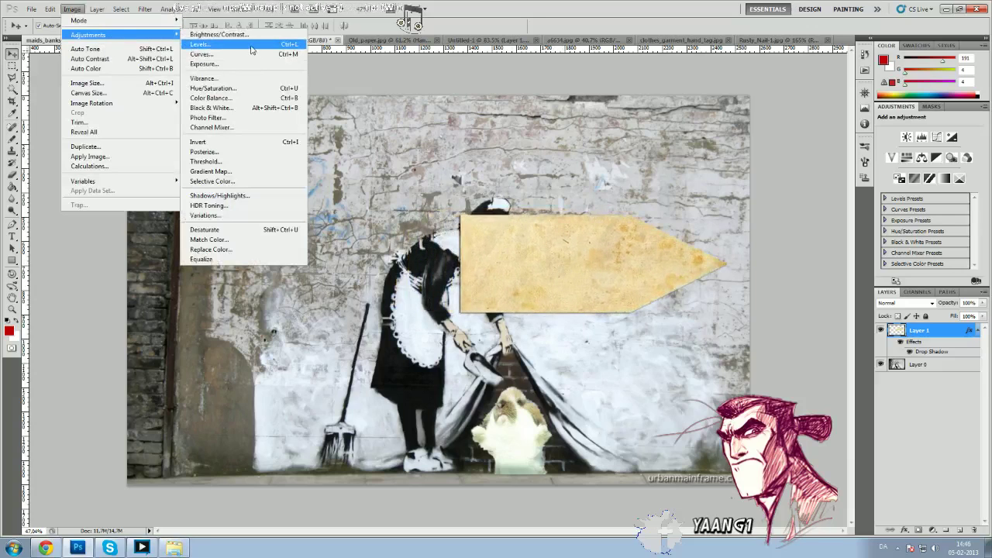
{"action": "left_click", "coordinate": [252, 35]}
{"action": "left_click_drag", "start_coordinate": [252, 158], "coordinate": [250, 182]}
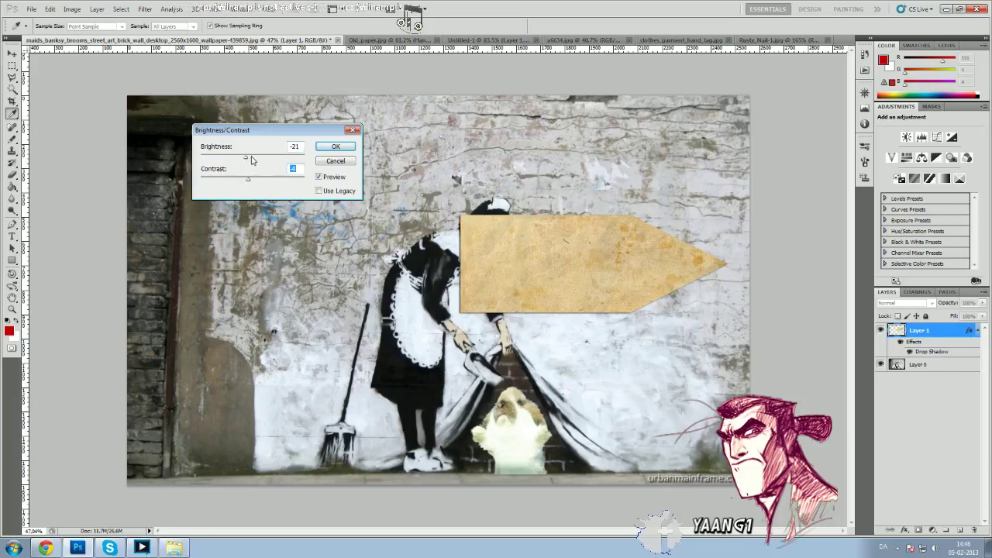
{"action": "left_click_drag", "start_coordinate": [251, 159], "coordinate": [245, 161]}
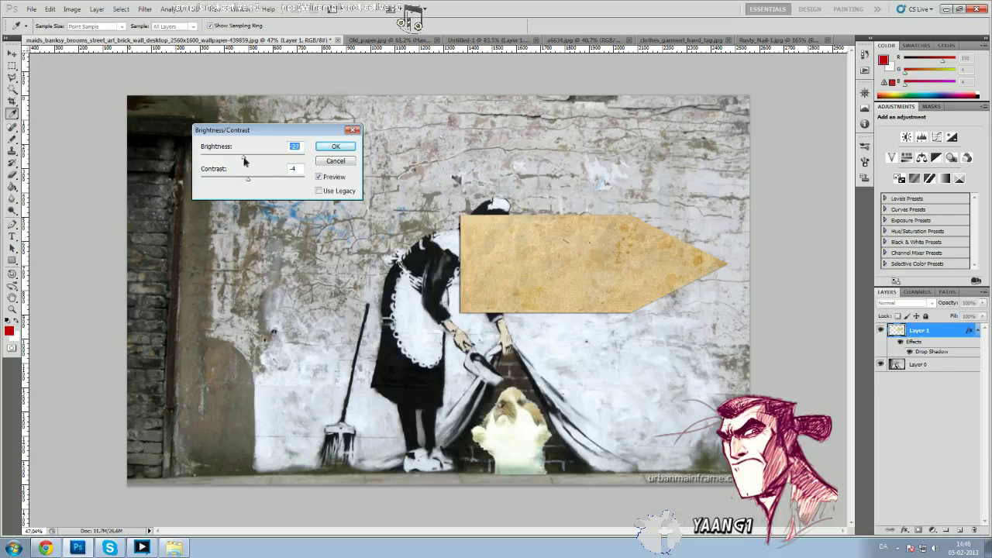
{"action": "left_click", "coordinate": [334, 148]}
{"action": "key", "text": "v"}
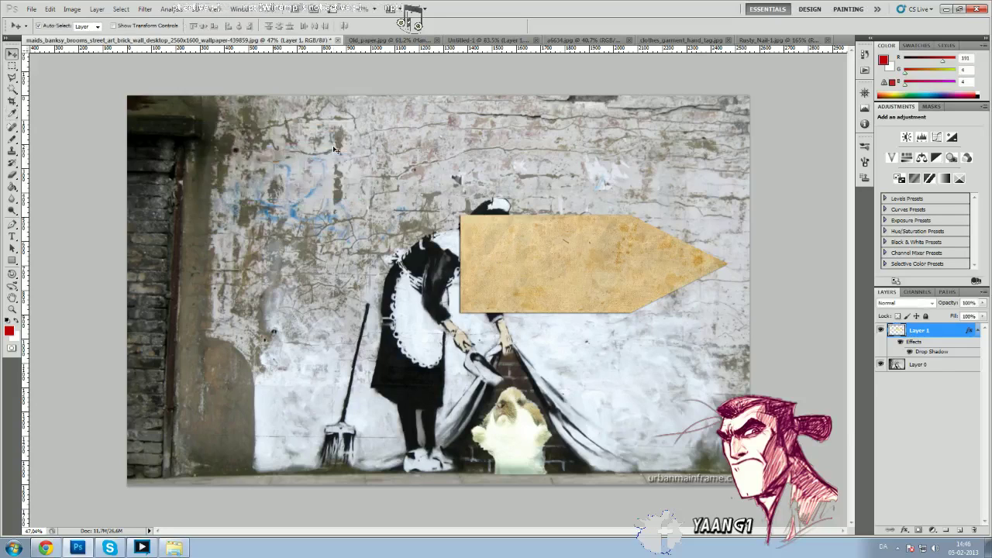
{"action": "left_click", "coordinate": [120, 9]}
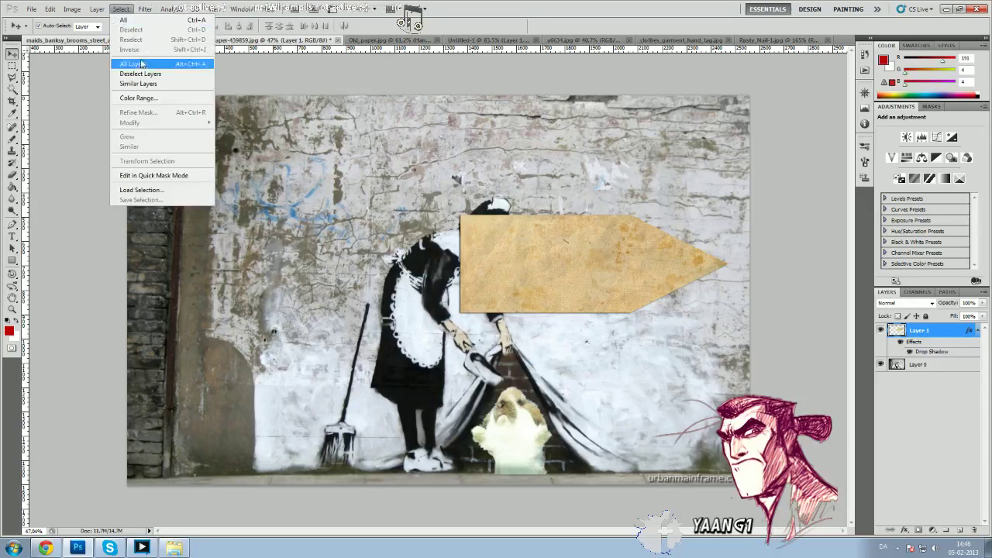
Step: Increase the paper tag's contrast with Levels, setting the black input to 73 and the white input to 237
{"action": "left_click", "coordinate": [71, 9]}
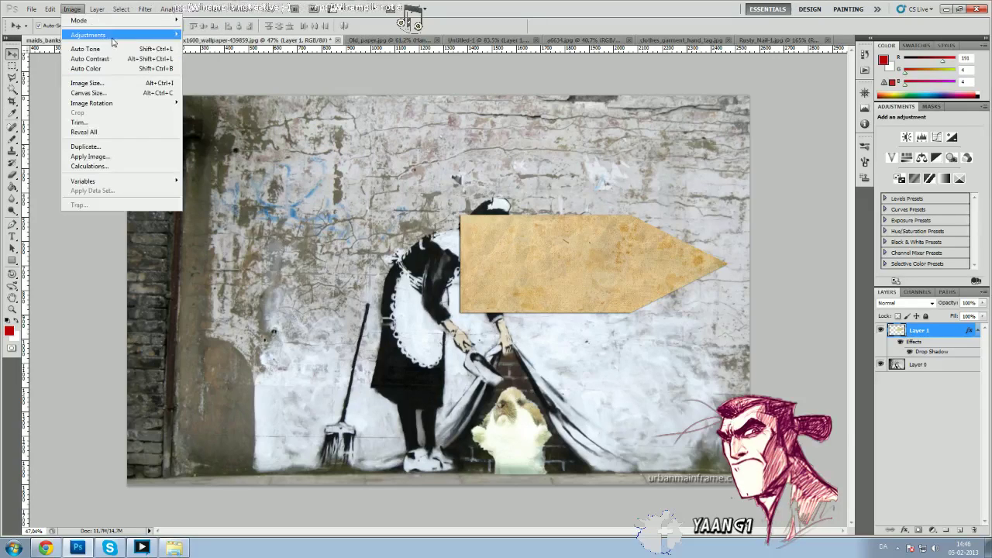
{"action": "key", "text": "ctrl+l"}
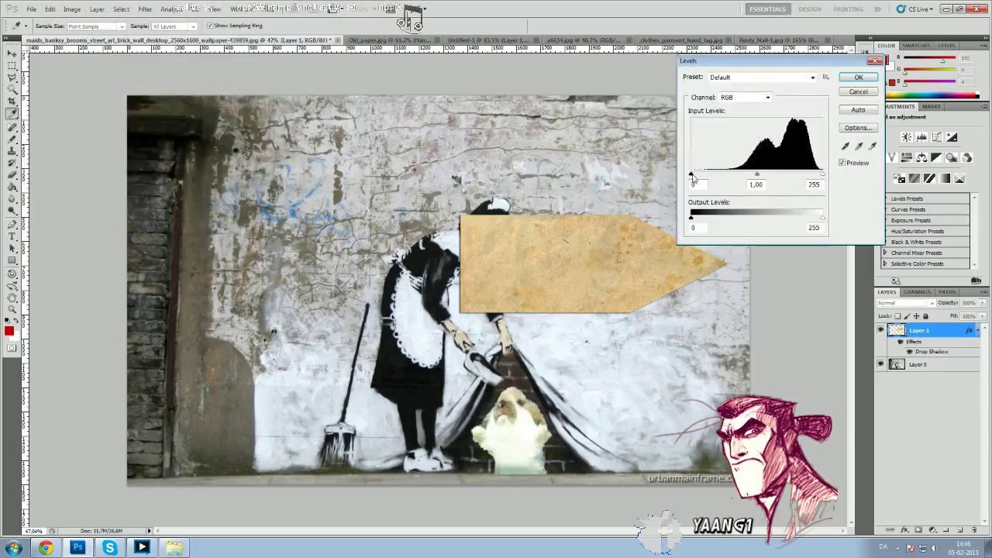
{"action": "left_click_drag", "start_coordinate": [691, 173], "coordinate": [728, 178]}
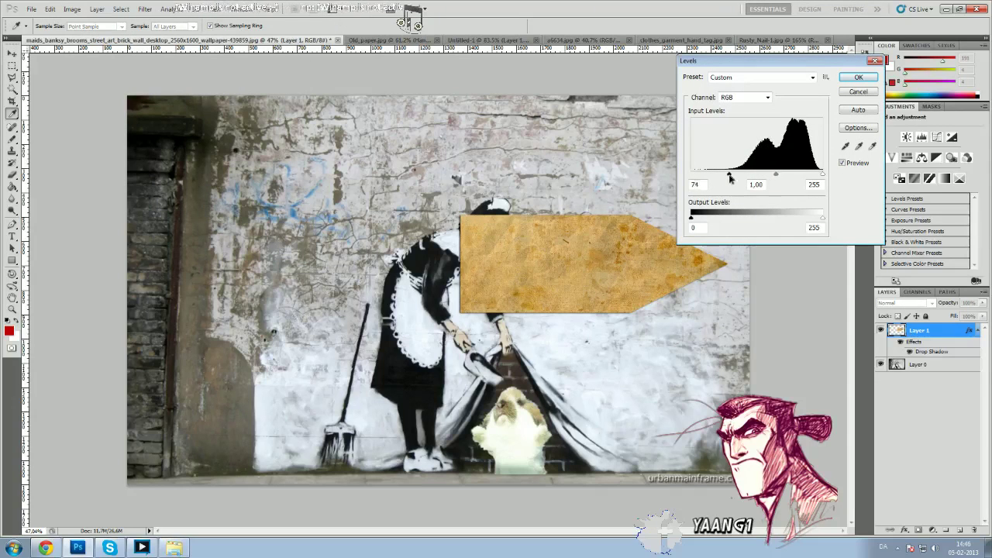
{"action": "left_click_drag", "start_coordinate": [827, 178], "coordinate": [814, 178]}
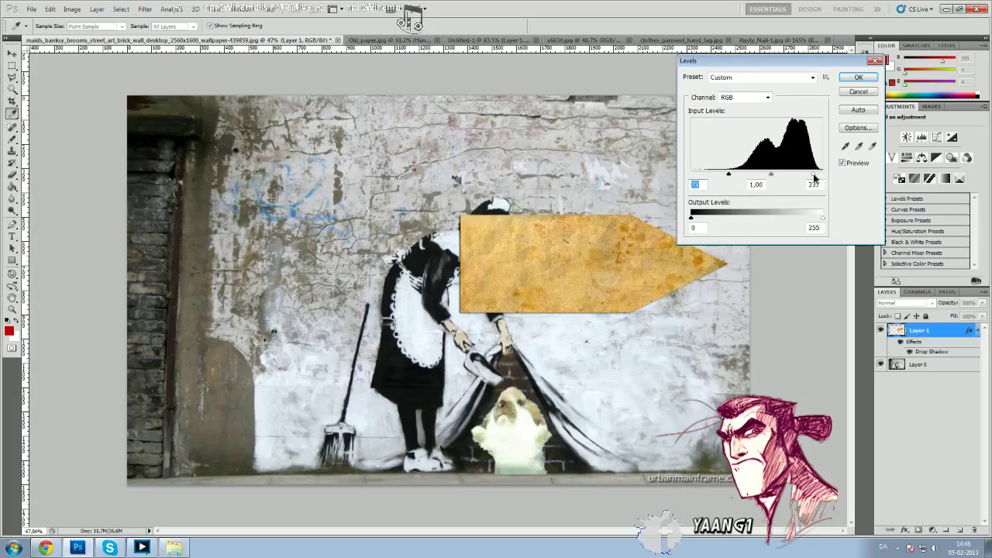
{"action": "left_click", "coordinate": [859, 77]}
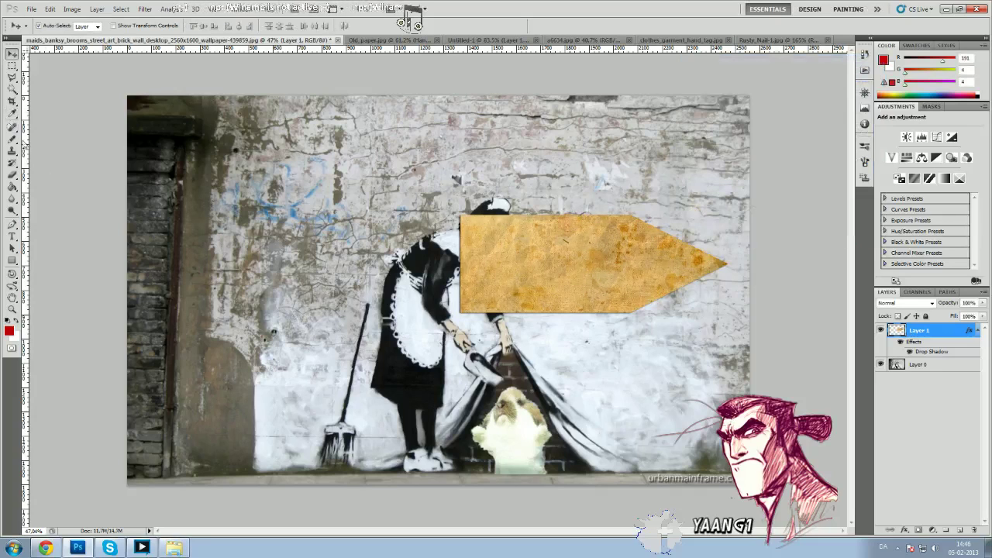
Step: Cut a circular hole in the paper tag near its pointed end using an elliptical marquee selection
{"action": "left_click", "coordinate": [13, 67]}
{"action": "right_click", "coordinate": [14, 68]}
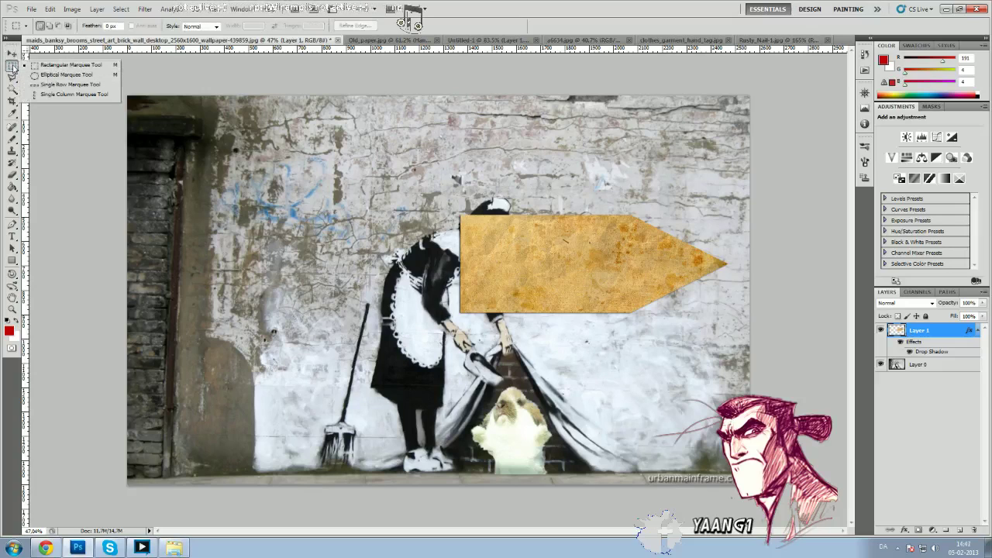
{"action": "left_click", "coordinate": [68, 76]}
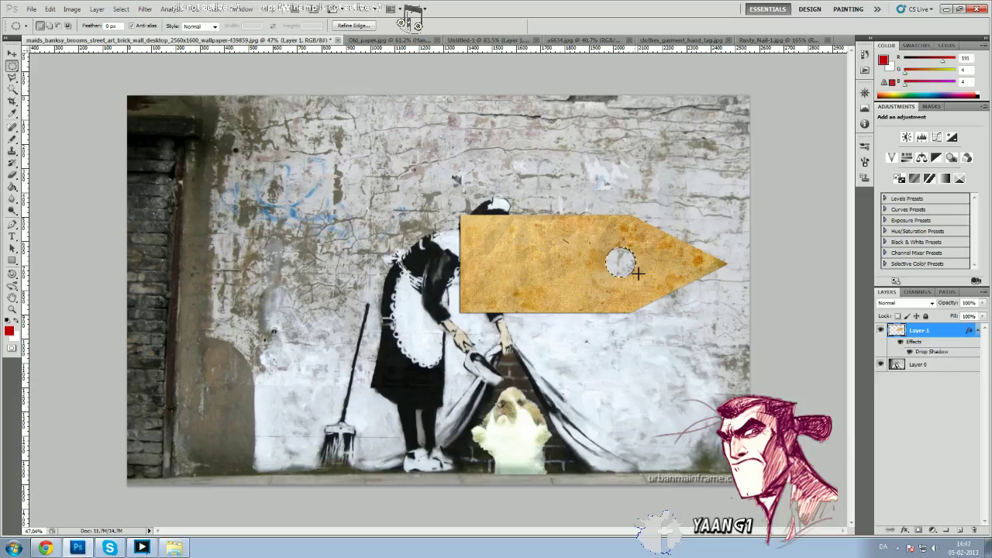
Step: Expand the circular selection around the tag's hole by 20 pixels
{"action": "left_click", "coordinate": [121, 8]}
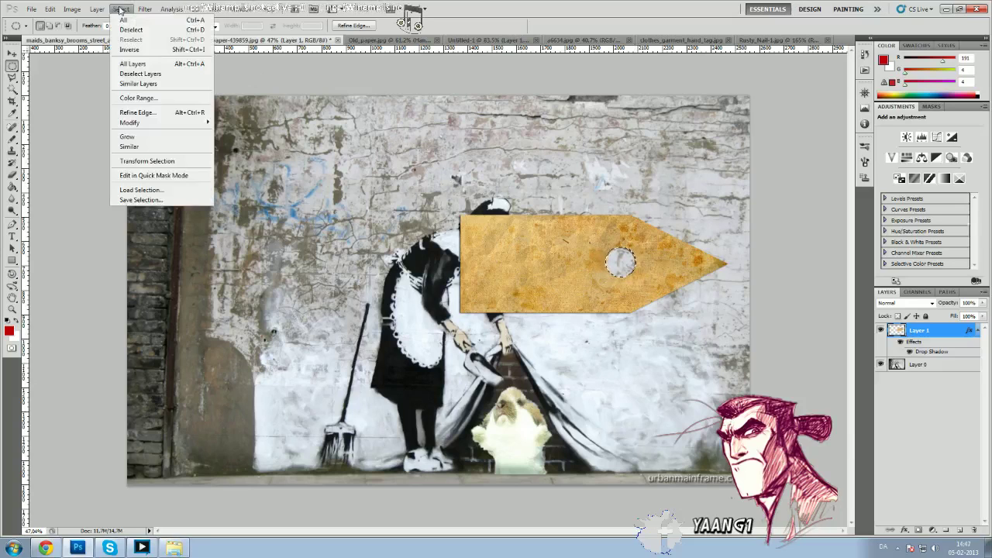
{"action": "mouse_move", "coordinate": [172, 125]}
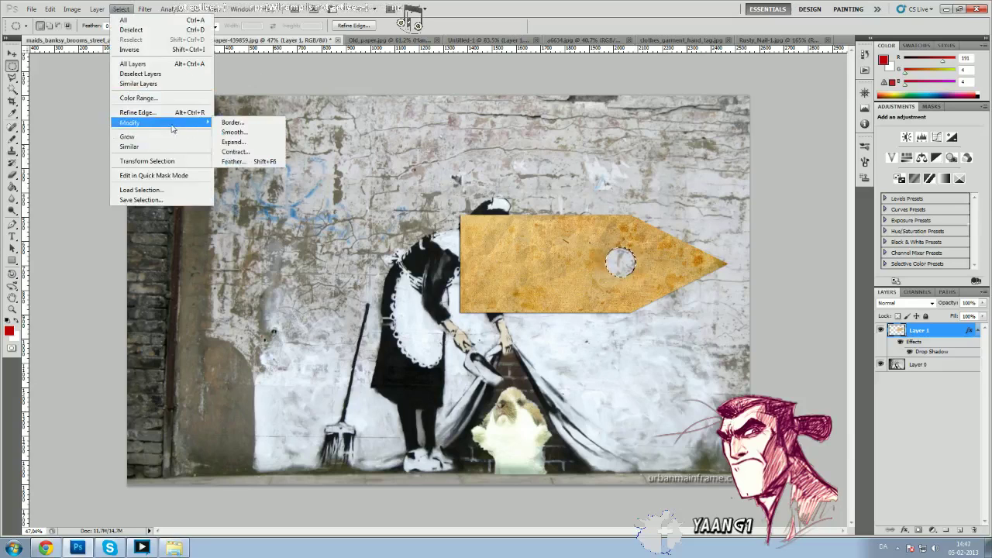
{"action": "left_click", "coordinate": [247, 145]}
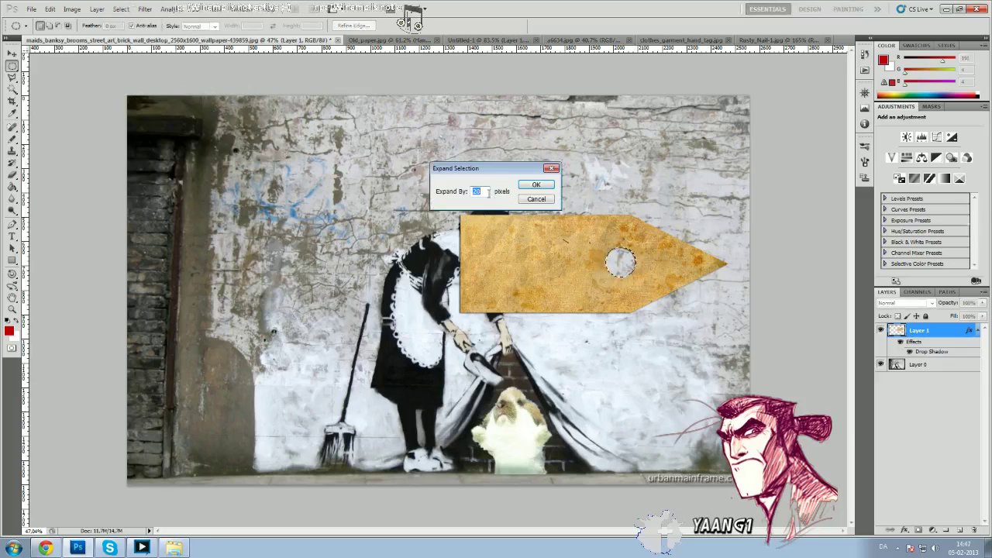
{"action": "left_click", "coordinate": [536, 187]}
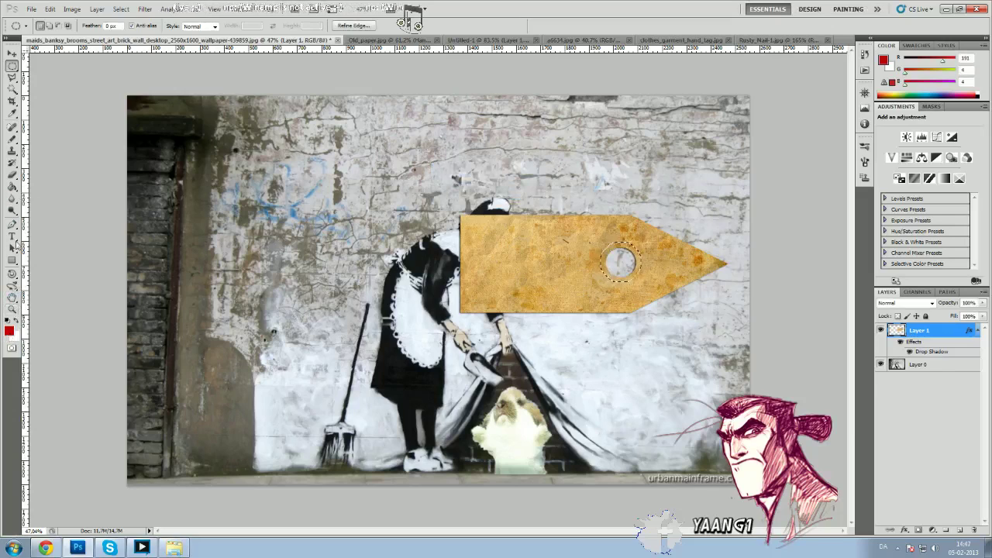
Step: Fill the selected ring around the tag's hole with the red foreground colour using the Paint Bucket, and clear the selection
{"action": "left_click", "coordinate": [12, 187]}
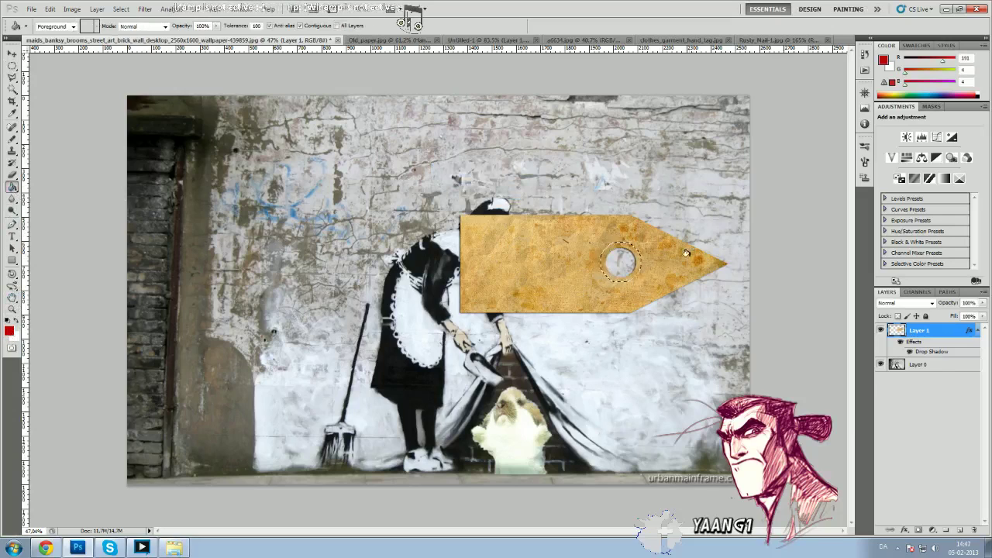
{"action": "scroll", "coordinate": [637, 262], "scroll_direction": "up", "scroll_amount": 5}
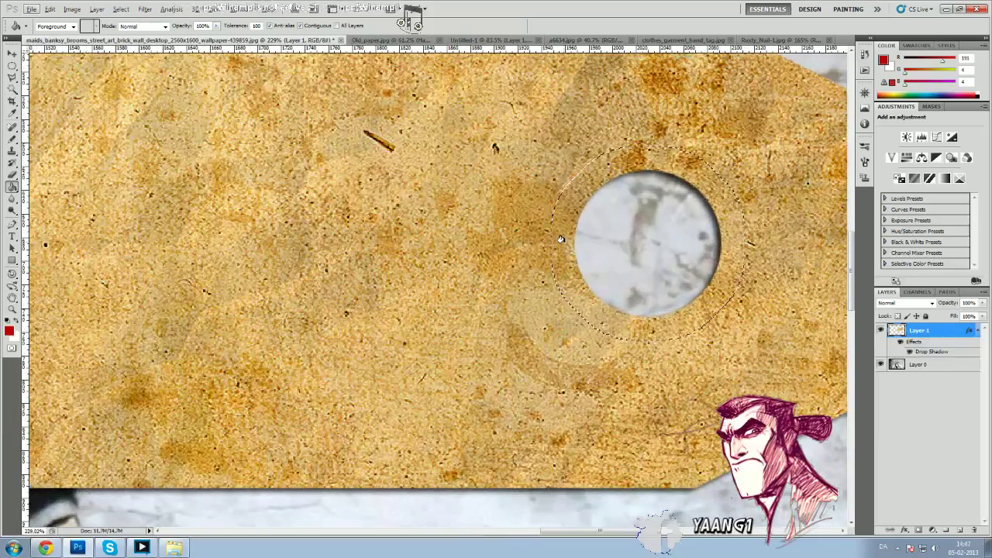
{"action": "left_click", "coordinate": [564, 242]}
{"action": "scroll", "coordinate": [563, 241], "scroll_direction": "down", "scroll_amount": 5}
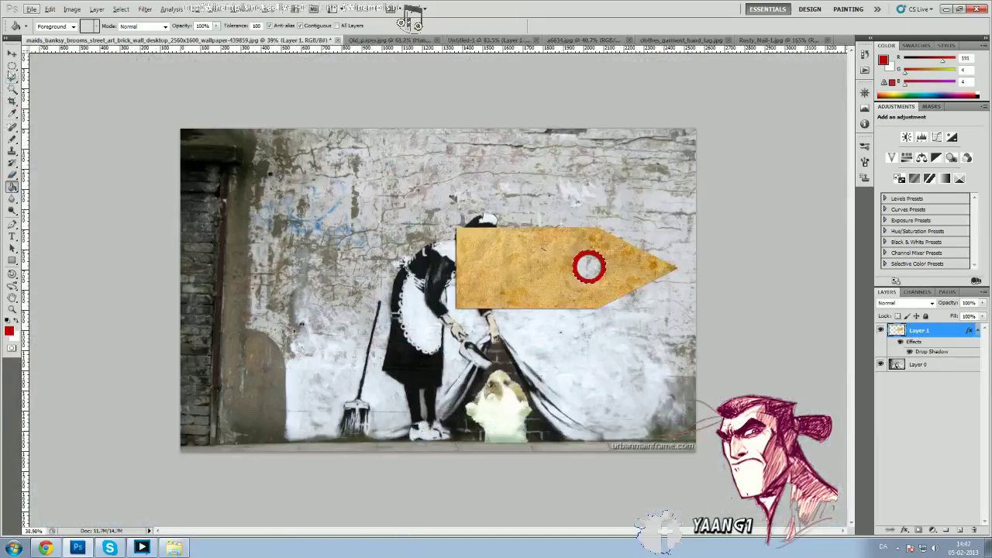
{"action": "left_click", "coordinate": [12, 68]}
{"action": "left_click", "coordinate": [12, 68]}
{"action": "left_click", "coordinate": [46, 65]}
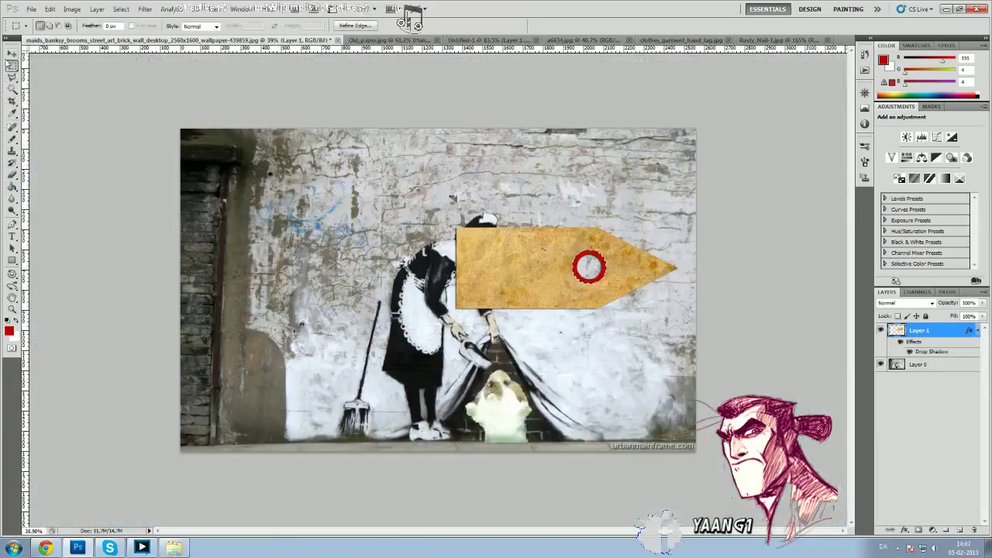
{"action": "scroll", "coordinate": [201, 229], "scroll_direction": "down", "scroll_amount": 2}
{"action": "scroll", "coordinate": [202, 229], "scroll_direction": "up", "scroll_amount": 1}
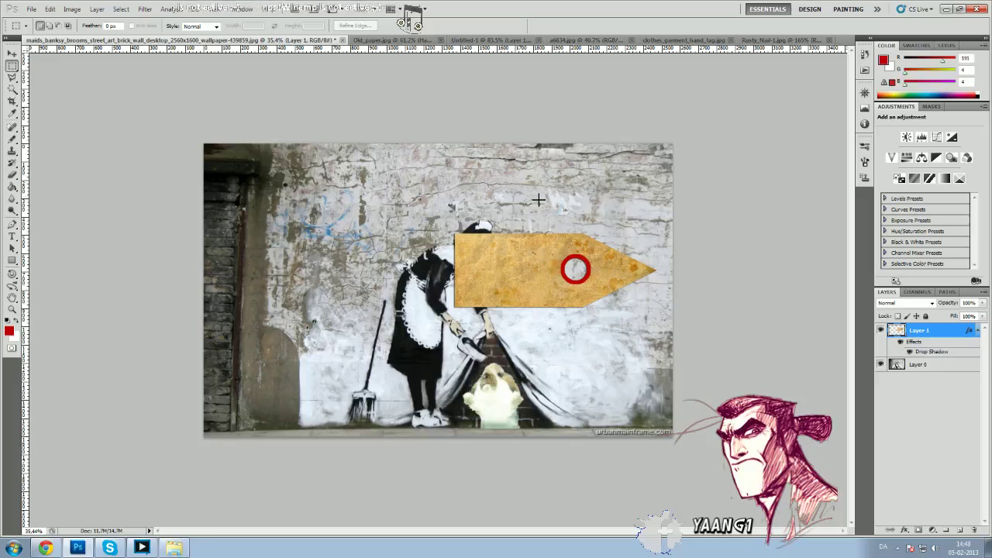
Step: Copy the "Orange Juice" lettering from the dafont screenshot in Untitled-1 into the wall image and position it on the paper tag
{"action": "left_click", "coordinate": [491, 40]}
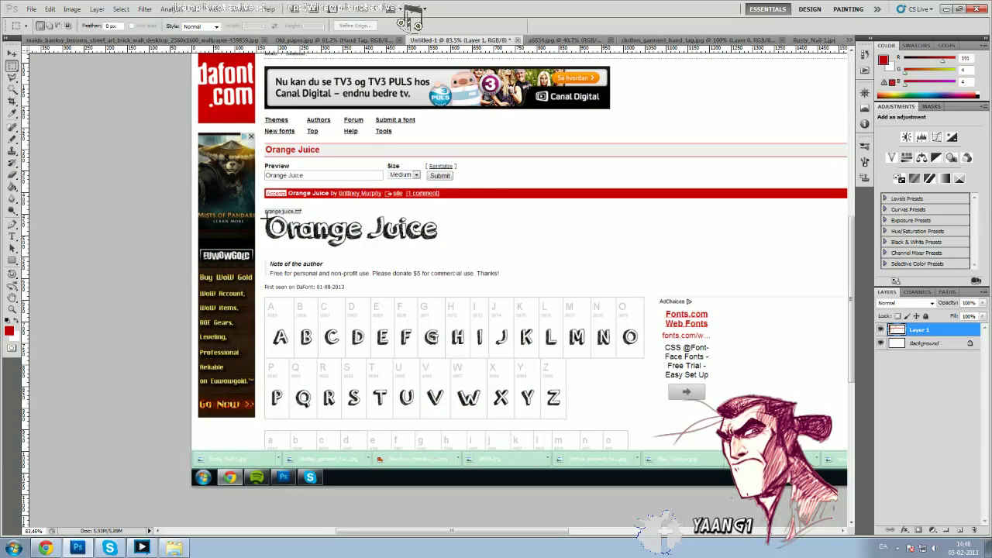
{"action": "left_click_drag", "start_coordinate": [263, 214], "coordinate": [449, 250]}
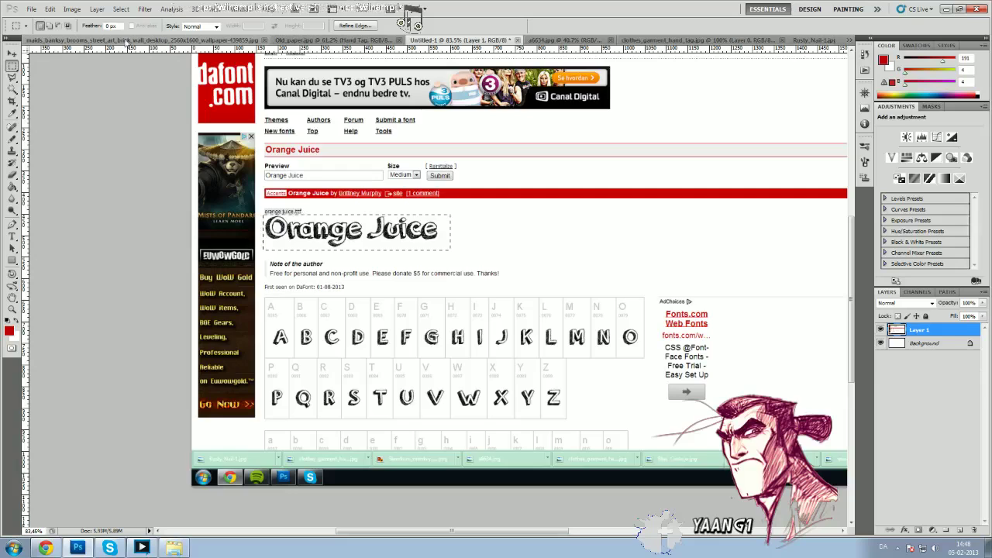
{"action": "left_click", "coordinate": [127, 41]}
{"action": "key", "text": "ctrl+v"}
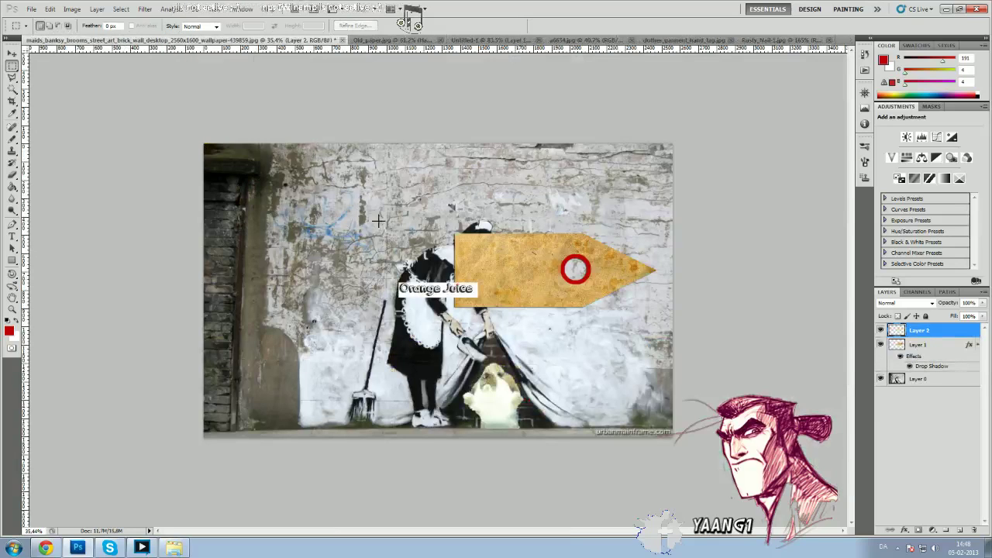
{"action": "key", "text": "v"}
{"action": "left_click_drag", "start_coordinate": [441, 294], "coordinate": [508, 268]}
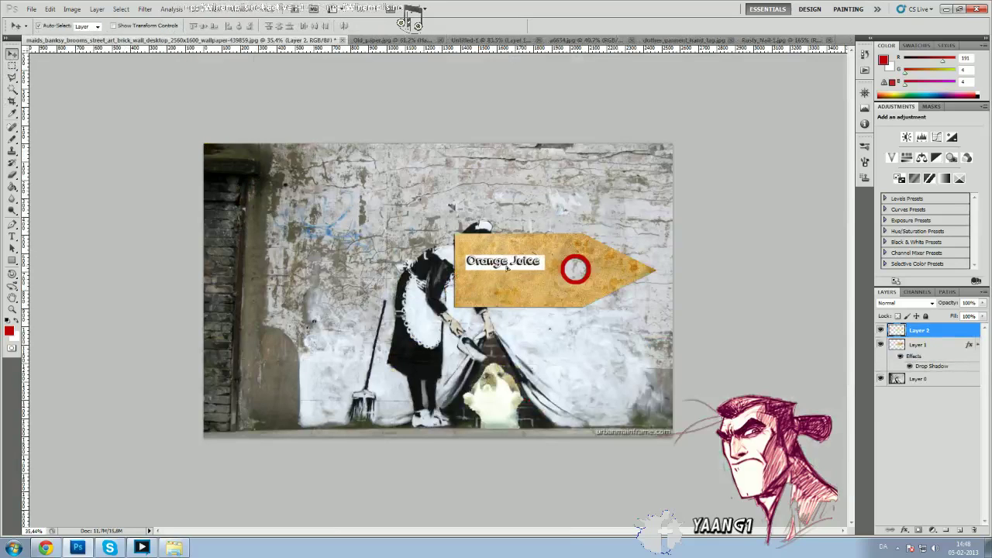
Step: Remove the white background around the "Orange Juice" lettering with the Magic Wand and clear the selection
{"action": "key", "text": "w"}
{"action": "scroll", "coordinate": [529, 256], "scroll_direction": "up", "scroll_amount": 6}
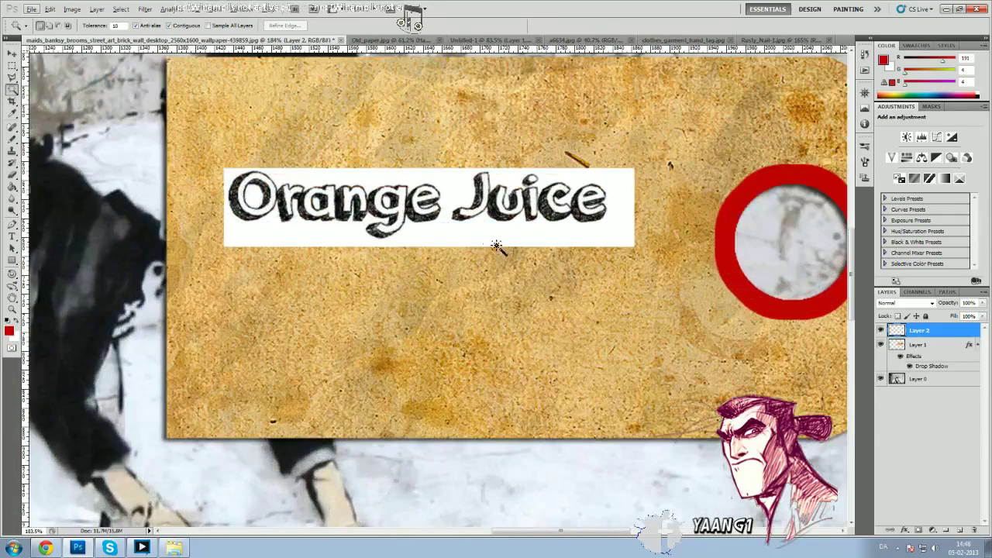
{"action": "left_click", "coordinate": [468, 233]}
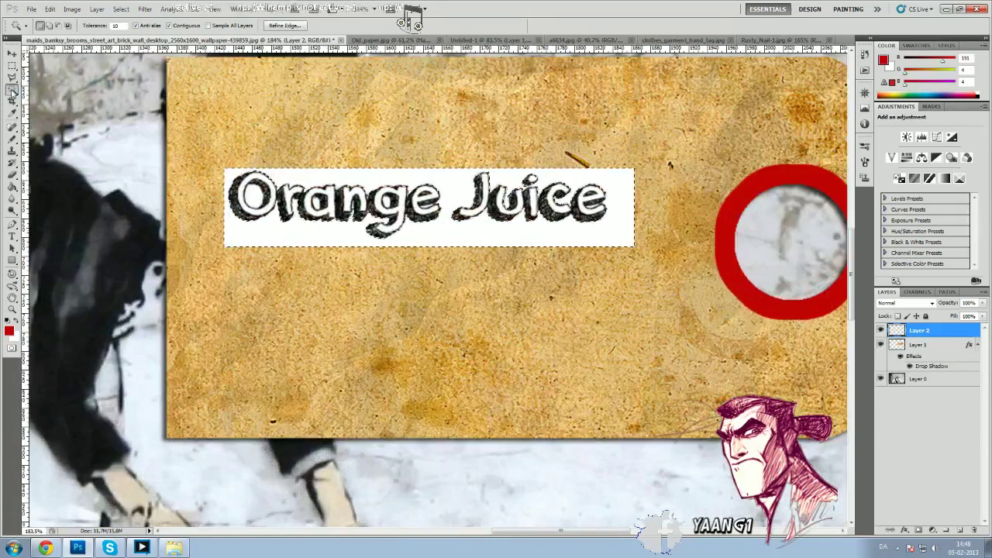
{"action": "key", "text": "Delete"}
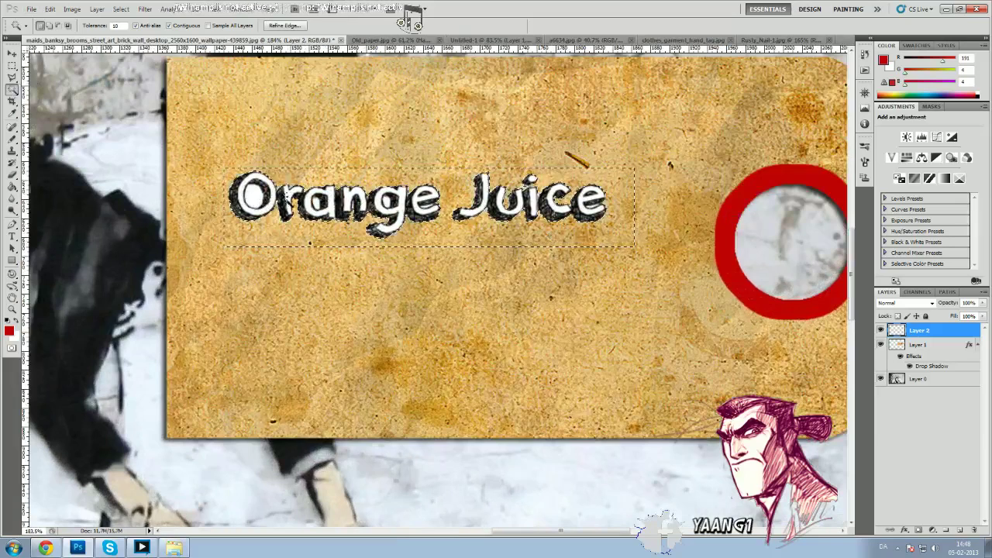
{"action": "key", "text": "Delete"}
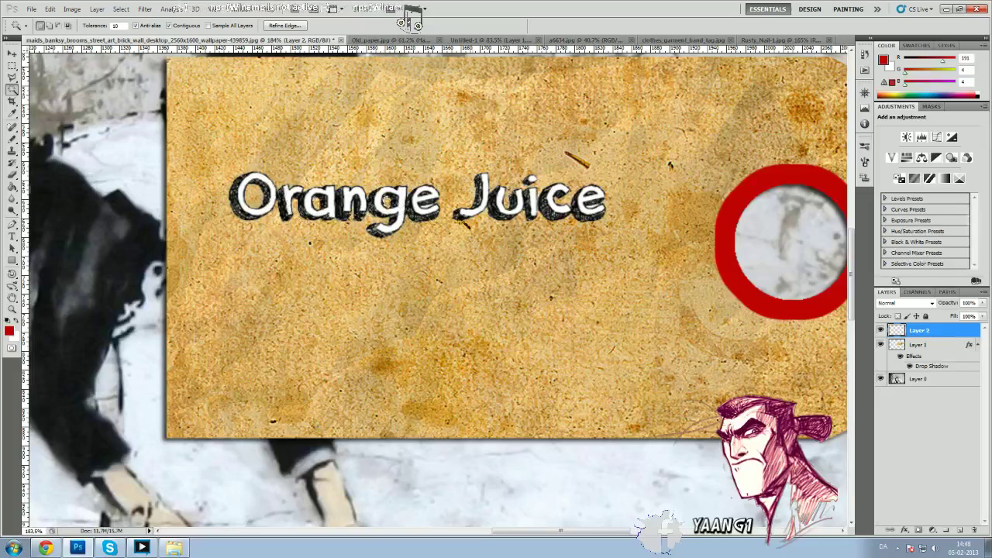
Step: Cut the word "Orange" from the lettering onto its own layer and check the two word layers by toggling their visibility
{"action": "left_click", "coordinate": [12, 66]}
{"action": "scroll", "coordinate": [191, 144], "scroll_direction": "down", "scroll_amount": 3}
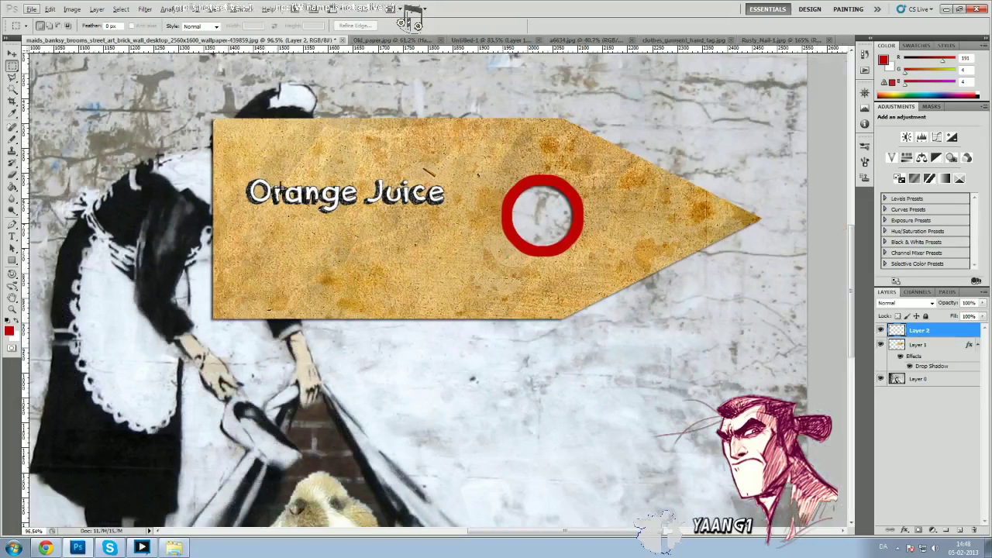
{"action": "scroll", "coordinate": [241, 174], "scroll_direction": "down", "scroll_amount": 1}
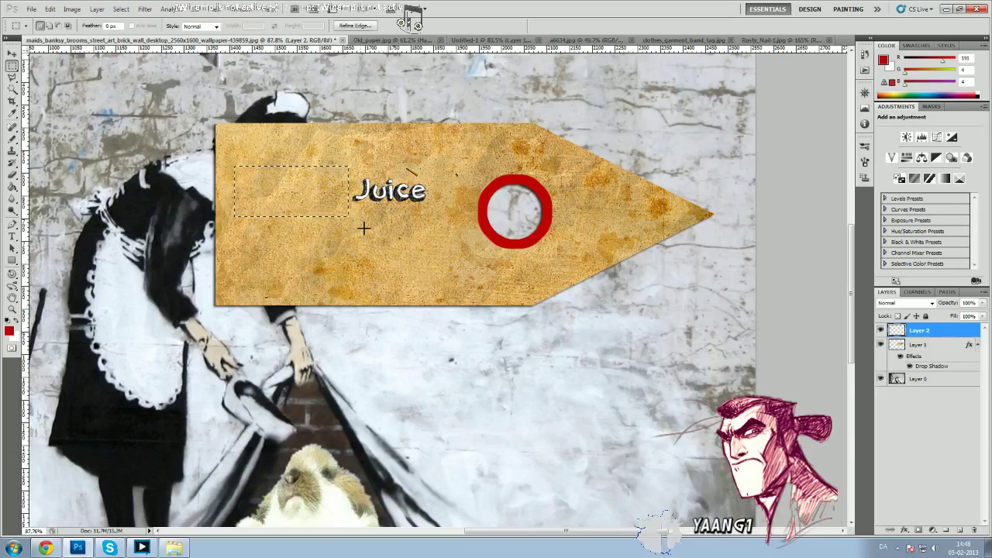
{"action": "key", "text": "ctrl+v"}
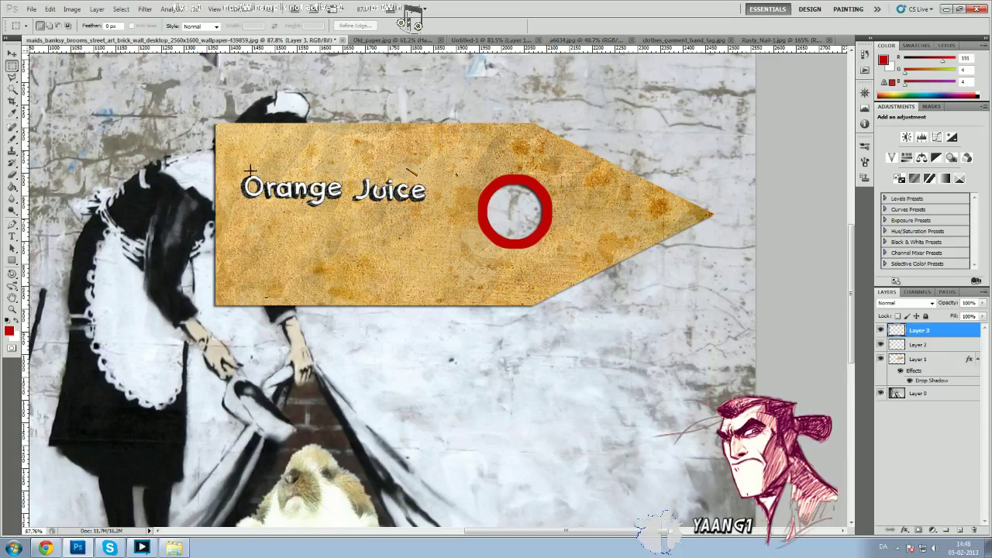
{"action": "left_click", "coordinate": [13, 52]}
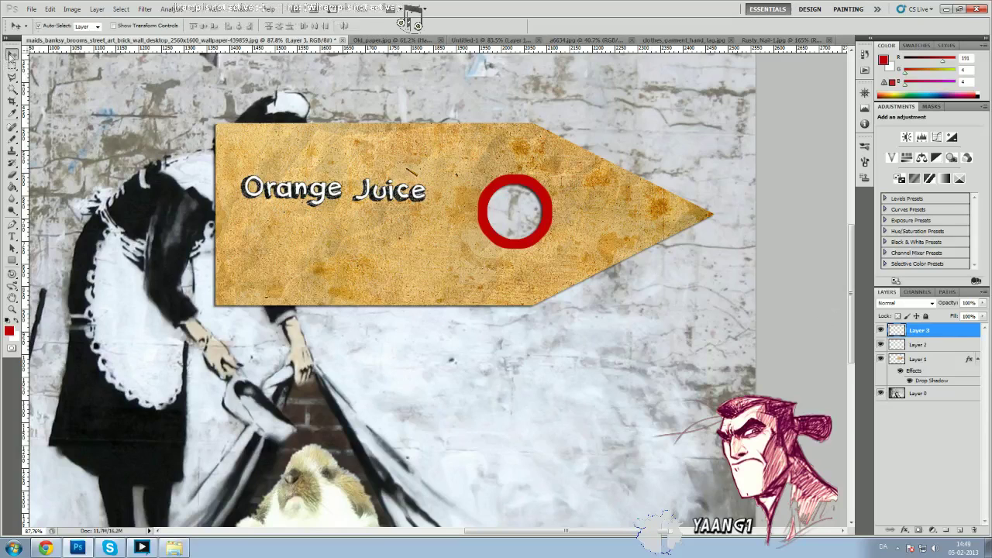
{"action": "left_click", "coordinate": [881, 330]}
{"action": "left_click", "coordinate": [880, 331]}
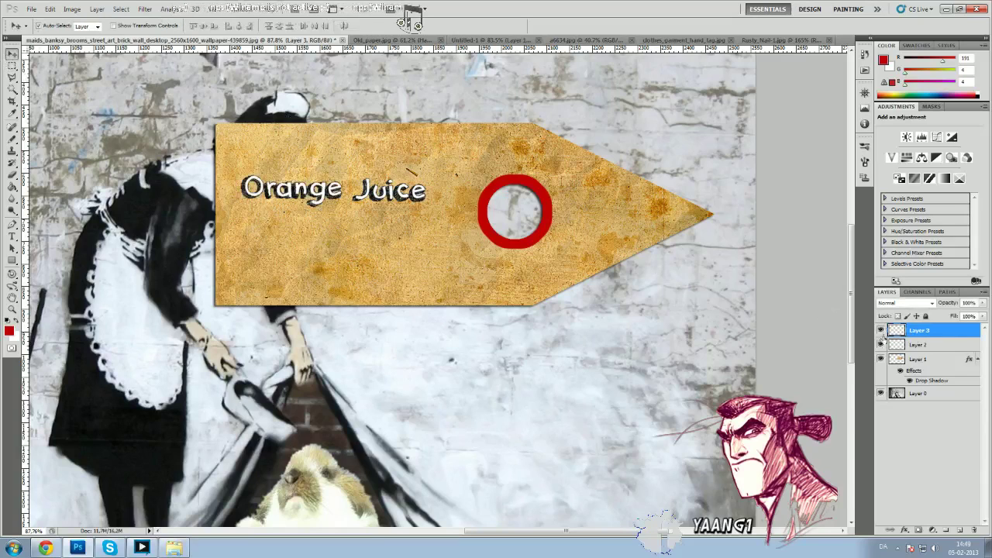
{"action": "left_click", "coordinate": [881, 344]}
{"action": "left_click", "coordinate": [882, 344]}
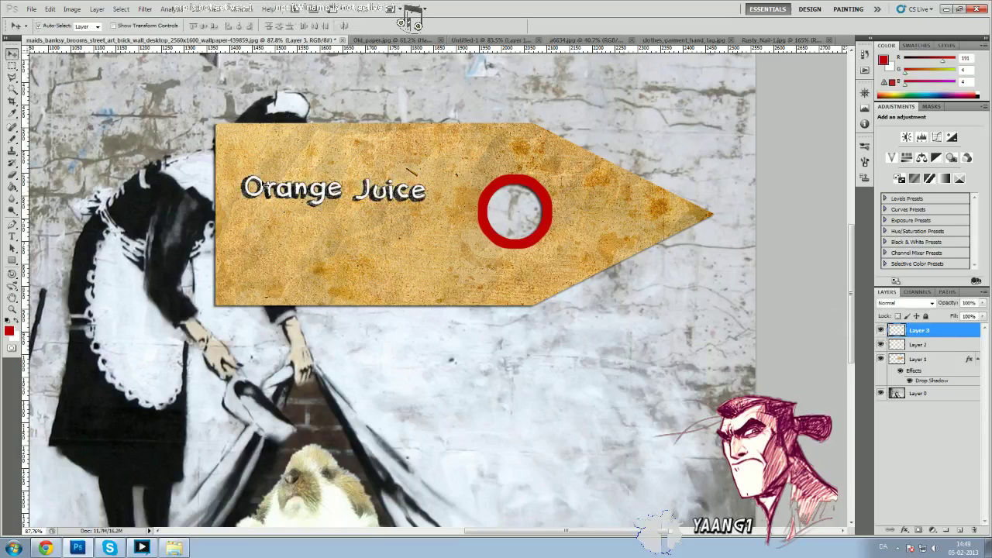
Step: Scale the word "Orange" to about 175.82%, rotate it to about -23.93° and place it at the tag's upper left
{"action": "left_click_drag", "start_coordinate": [300, 193], "coordinate": [400, 129]}
{"action": "key", "text": "ctrl+t"}
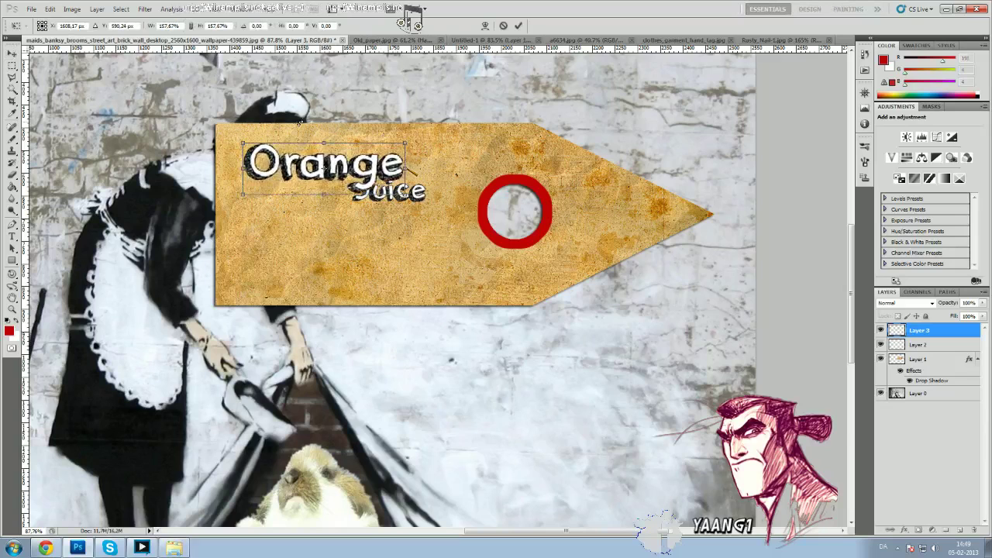
{"action": "left_click_drag", "start_coordinate": [300, 122], "coordinate": [275, 128]}
{"action": "left_click_drag", "start_coordinate": [351, 158], "coordinate": [338, 170]}
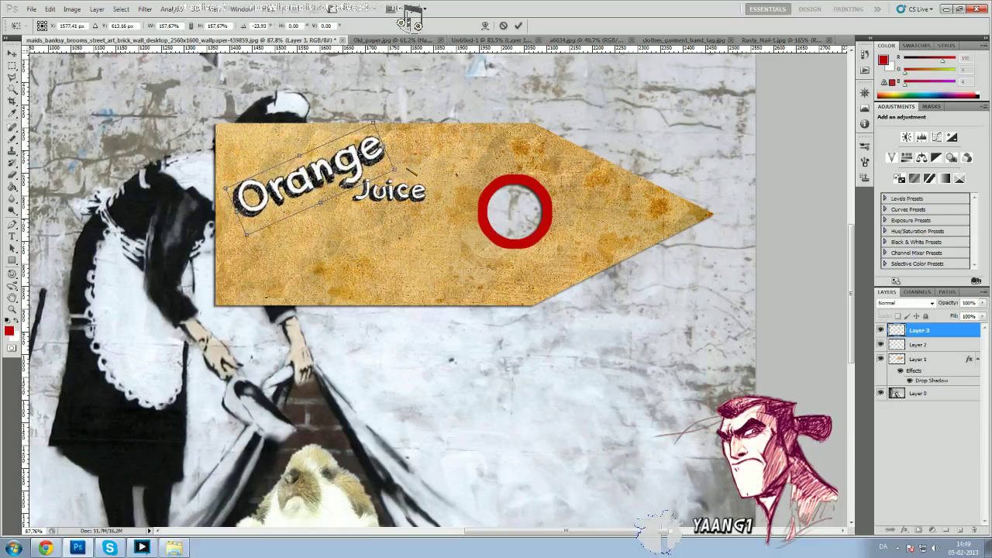
{"action": "left_click_drag", "start_coordinate": [373, 123], "coordinate": [381, 117]}
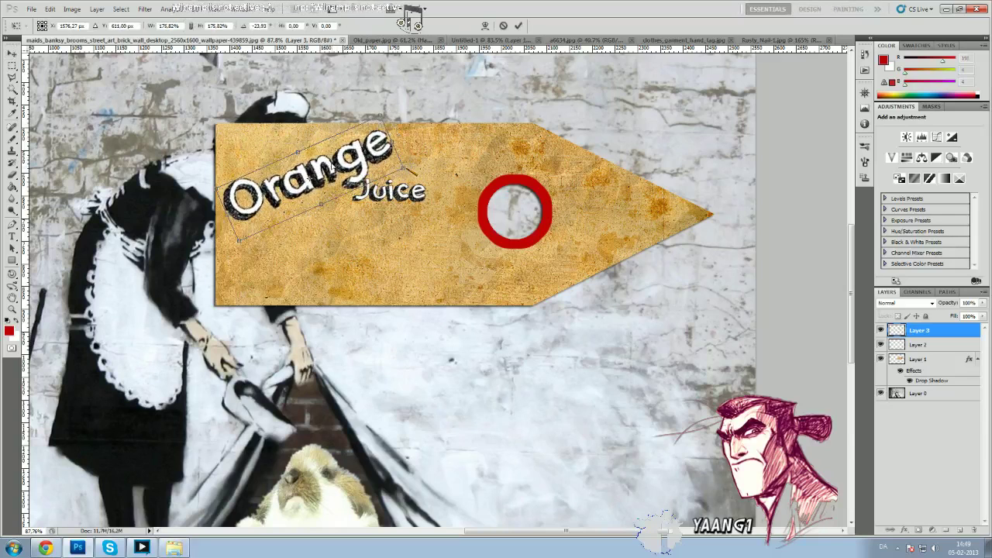
{"action": "left_click", "coordinate": [518, 26]}
Step: Scale the word "Juice" to about 196.33%, rotate it to about -28.53° and place it just below "Orange" on the tag
{"action": "left_click", "coordinate": [921, 346]}
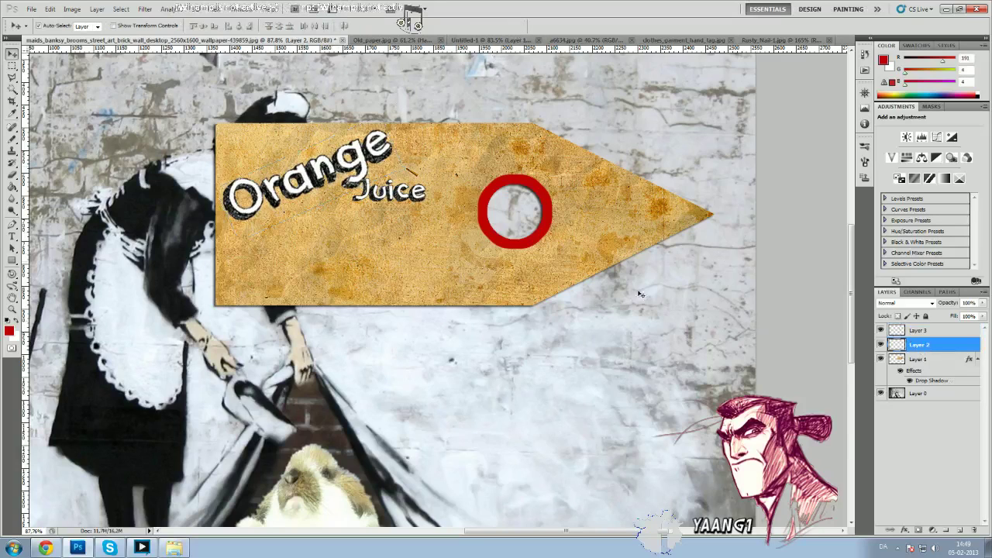
{"action": "key", "text": "ctrl+t"}
{"action": "left_click_drag", "start_coordinate": [428, 180], "coordinate": [386, 216]}
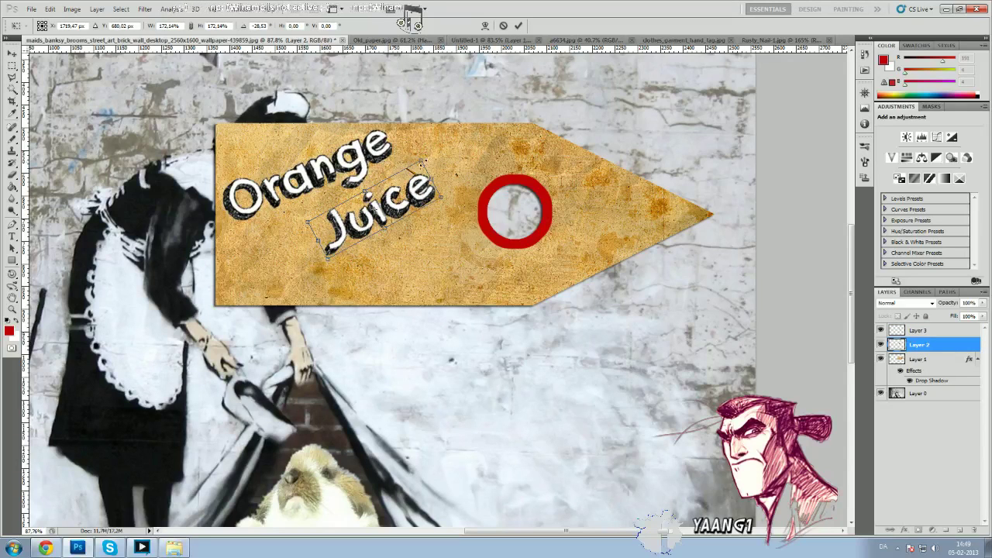
{"action": "left_click_drag", "start_coordinate": [423, 162], "coordinate": [437, 145]}
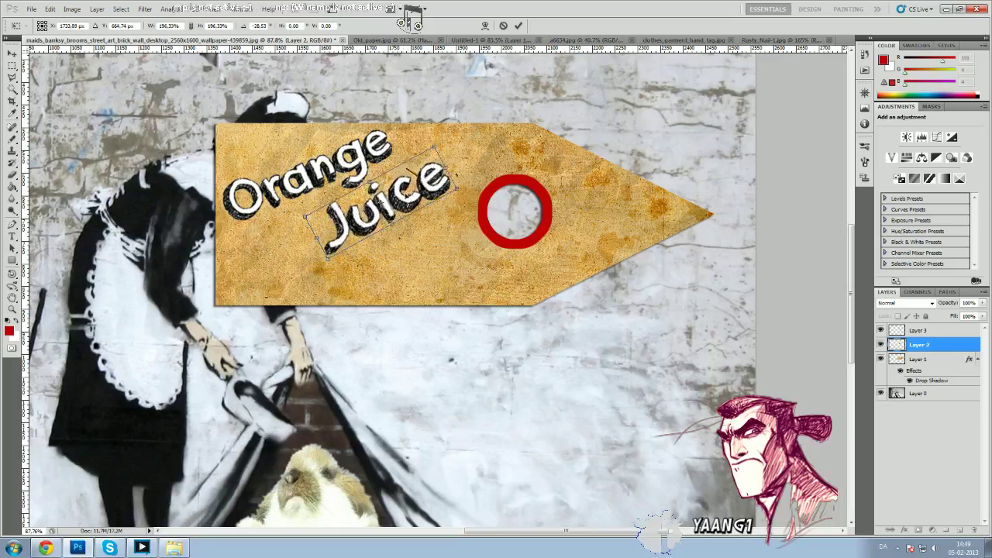
{"action": "left_click_drag", "start_coordinate": [404, 198], "coordinate": [399, 196]}
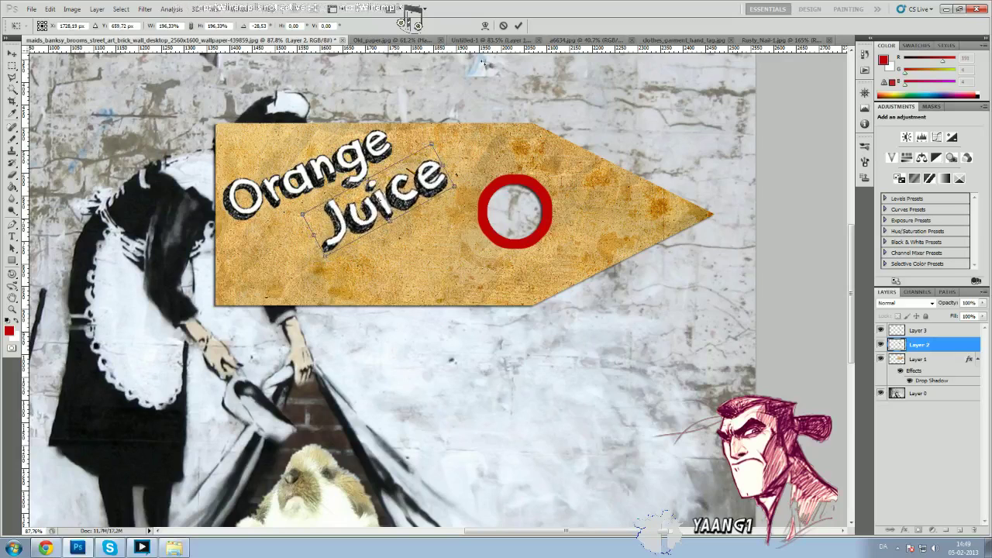
{"action": "left_click", "coordinate": [518, 25]}
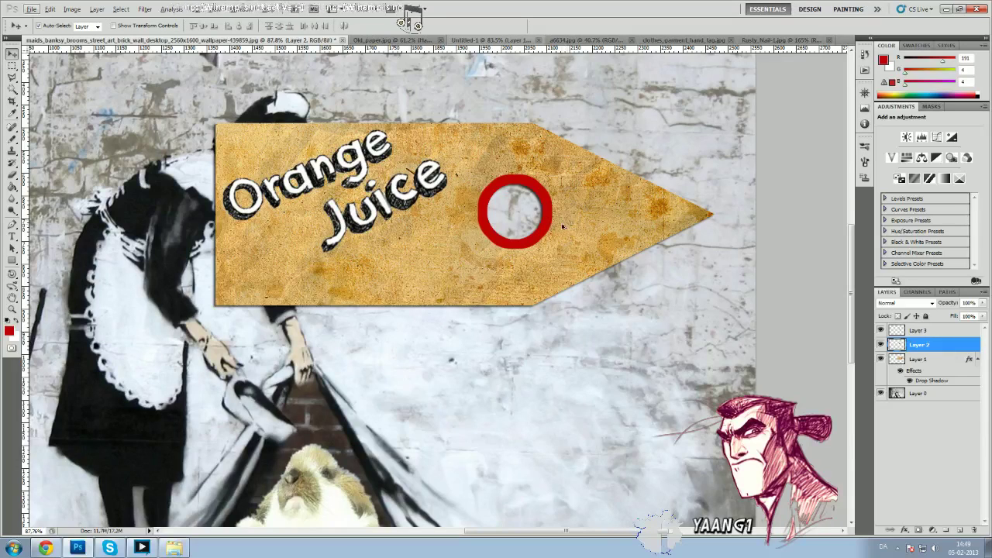
Step: Try the Darken blend mode on the paper tag's layer and set it back to Normal
{"action": "key", "text": "alt"}
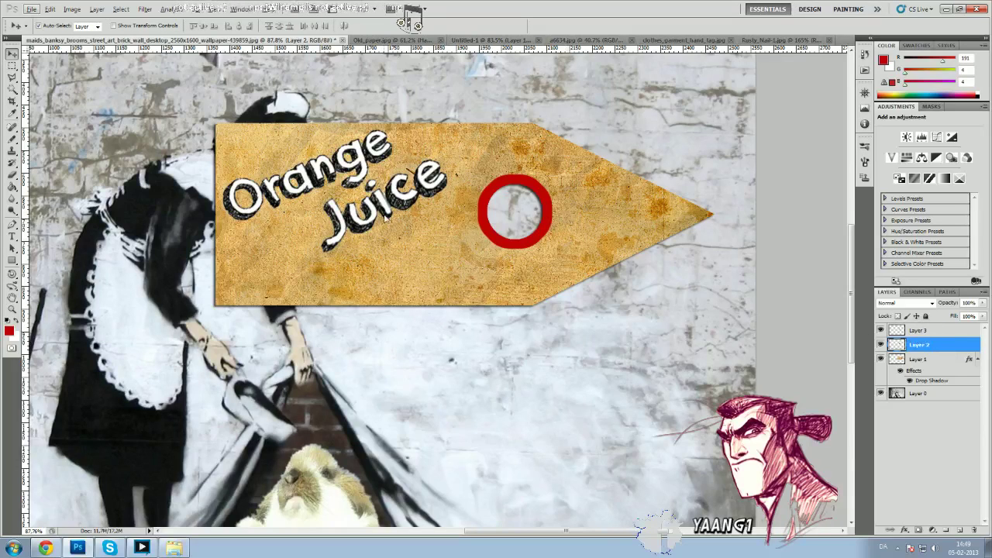
{"action": "key", "text": "alt"}
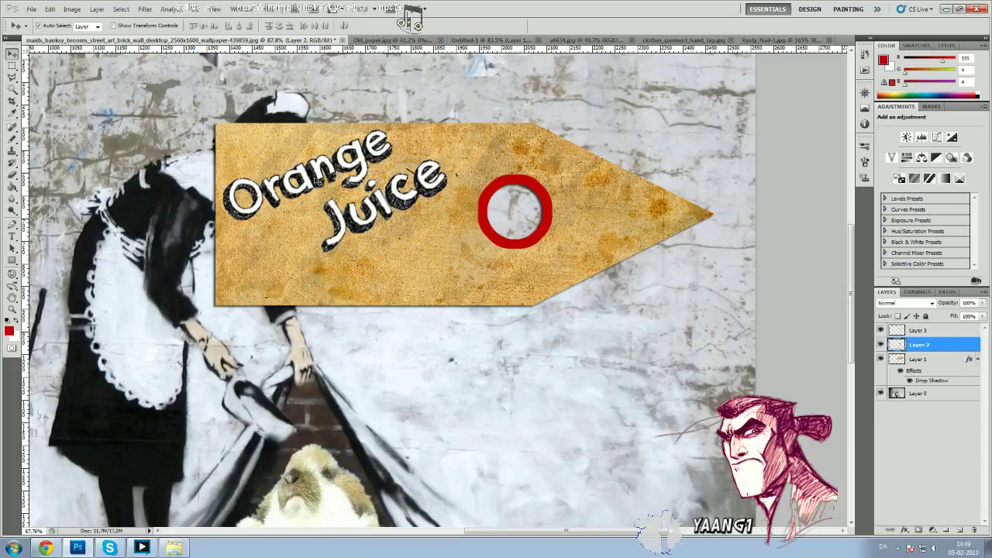
{"action": "scroll", "coordinate": [374, 199], "scroll_direction": "down", "scroll_amount": 1}
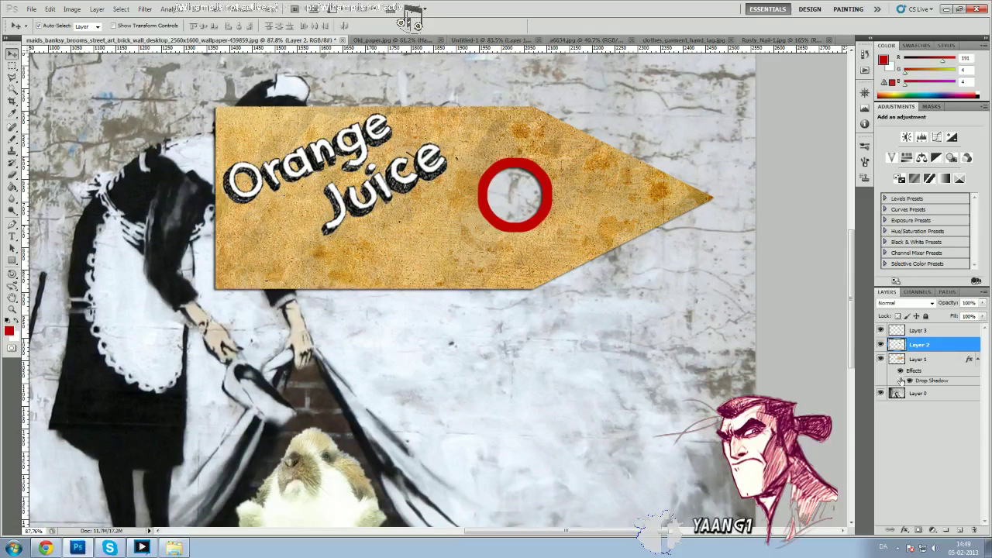
{"action": "left_click", "coordinate": [937, 395]}
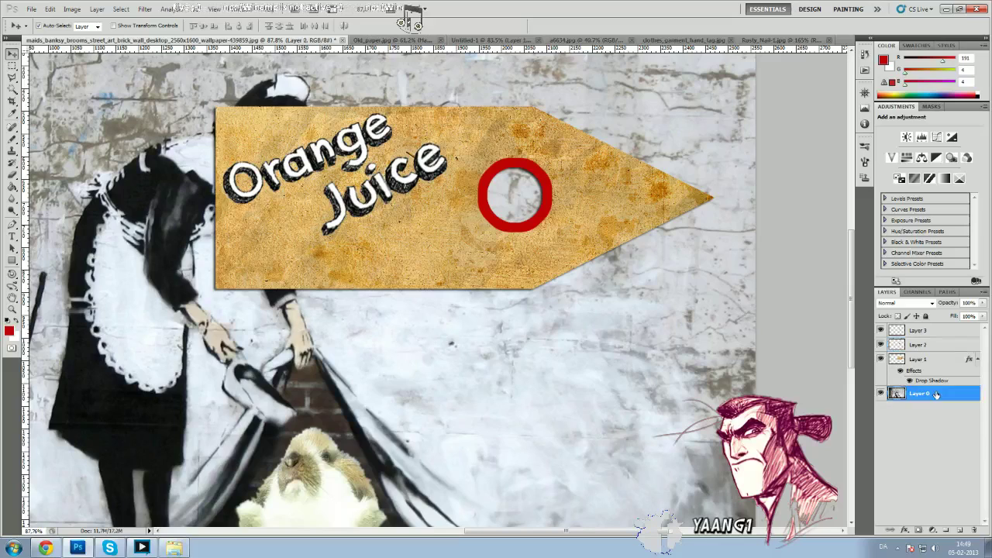
{"action": "left_click", "coordinate": [927, 361]}
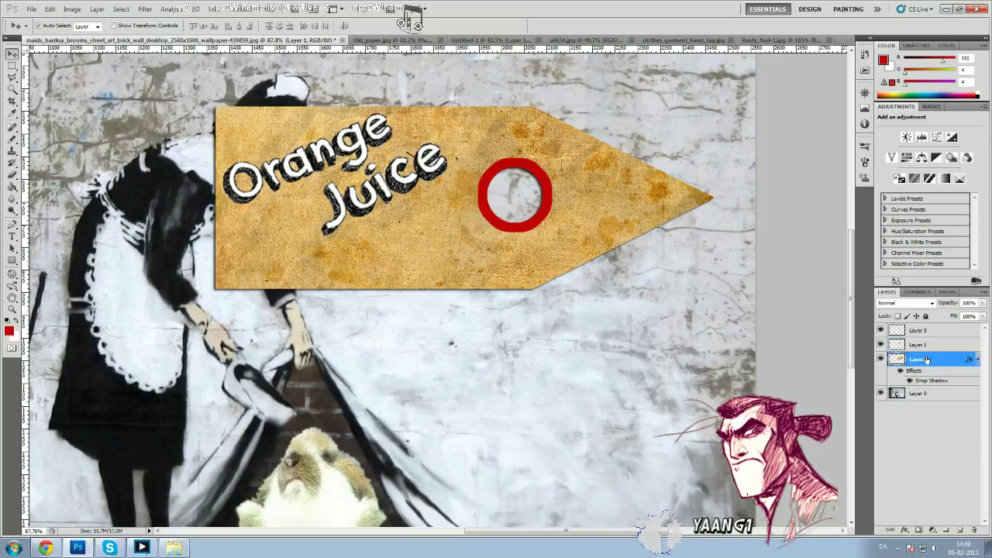
{"action": "left_click", "coordinate": [881, 359]}
{"action": "left_click", "coordinate": [881, 358]}
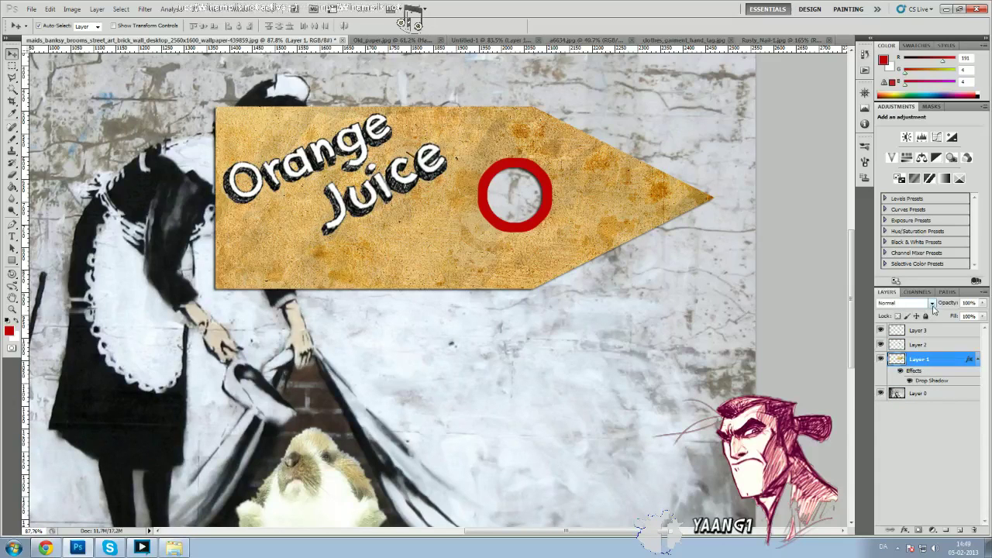
{"action": "left_click", "coordinate": [932, 305]}
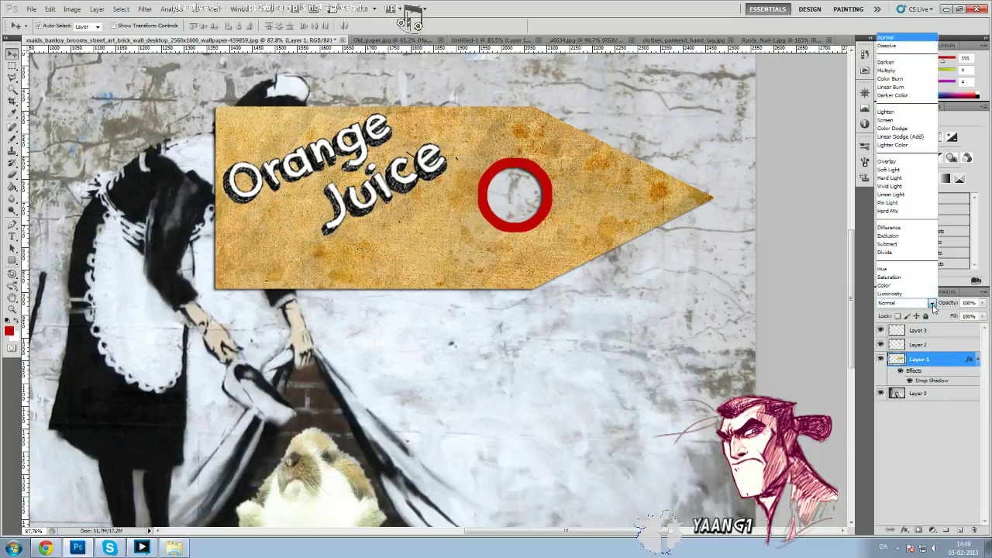
{"action": "left_click", "coordinate": [906, 62]}
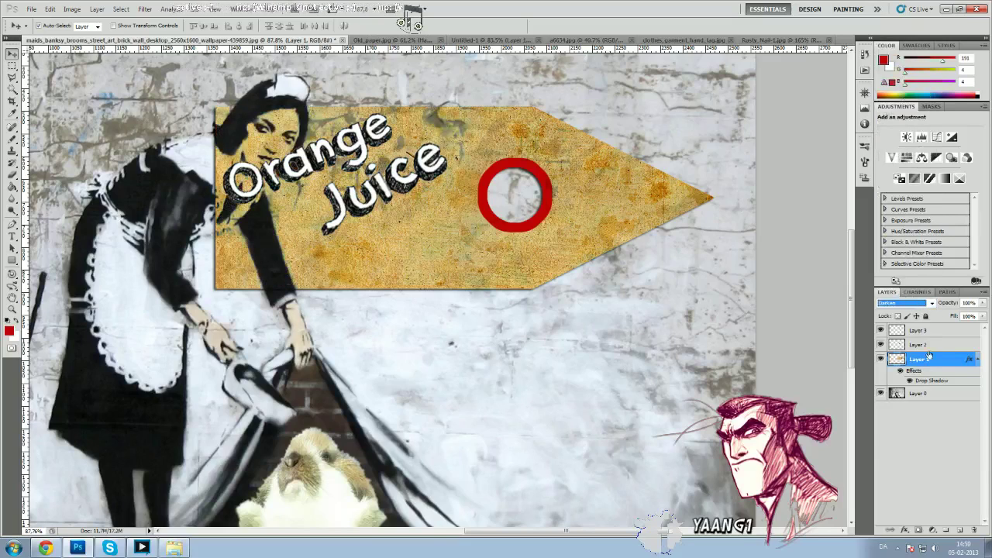
{"action": "left_click", "coordinate": [933, 303]}
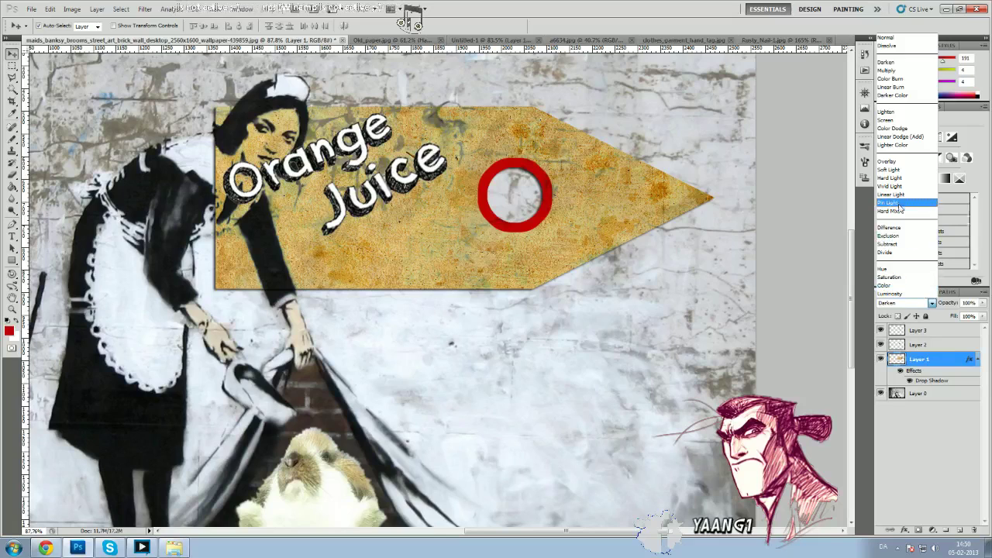
{"action": "left_click", "coordinate": [897, 38]}
Step: Set the blend mode of the "Juice" and "Orange" word layers to Multiply
{"action": "left_click", "coordinate": [926, 346]}
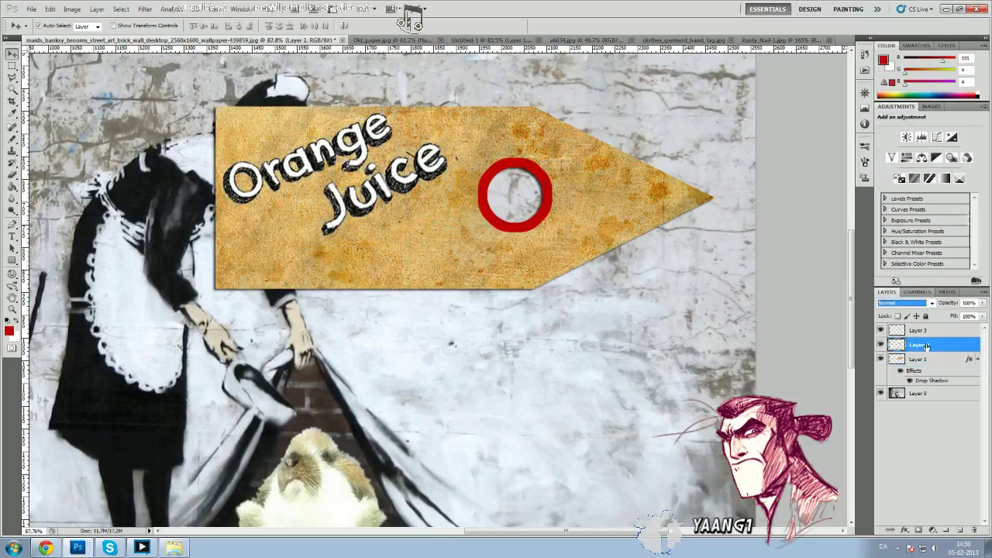
{"action": "left_click", "coordinate": [935, 333]}
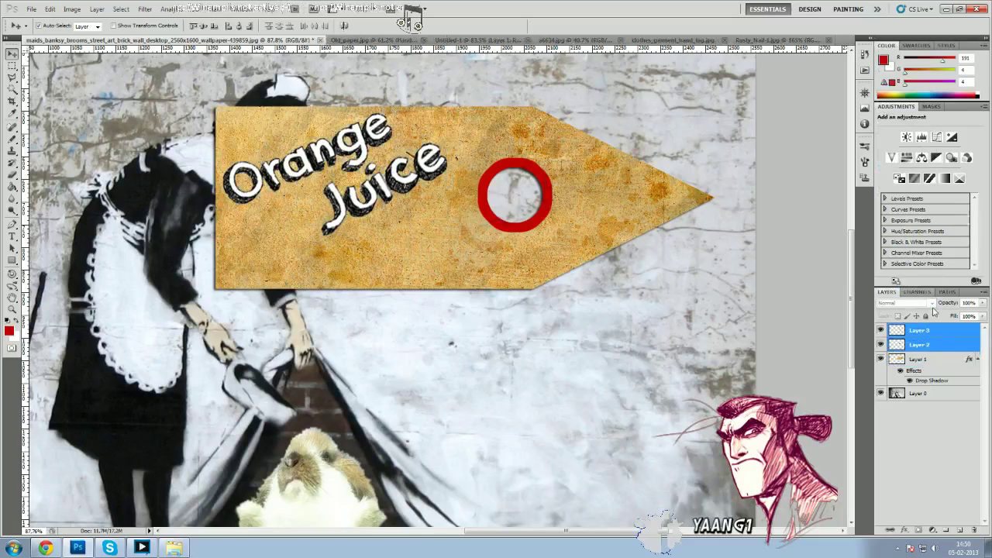
{"action": "left_click", "coordinate": [933, 304]}
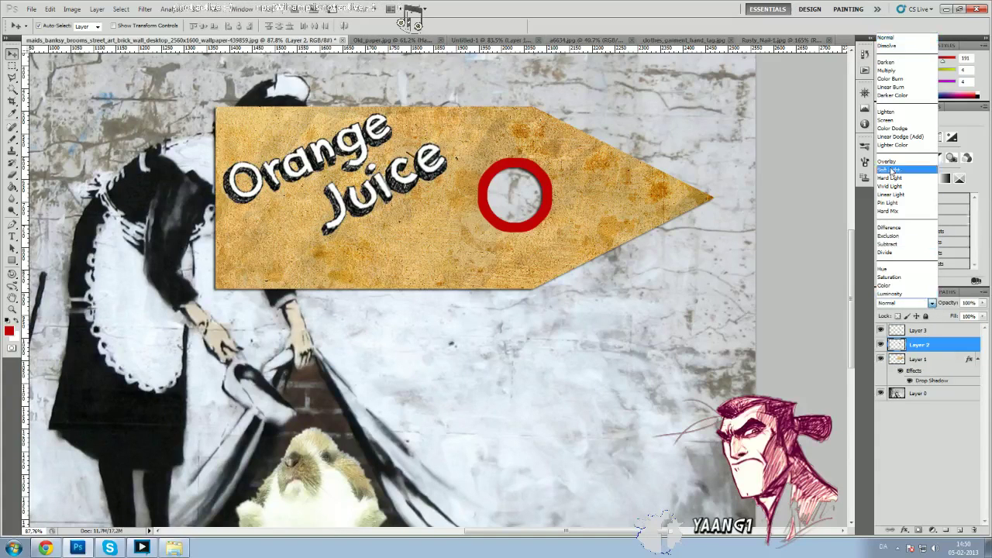
{"action": "left_click", "coordinate": [893, 71]}
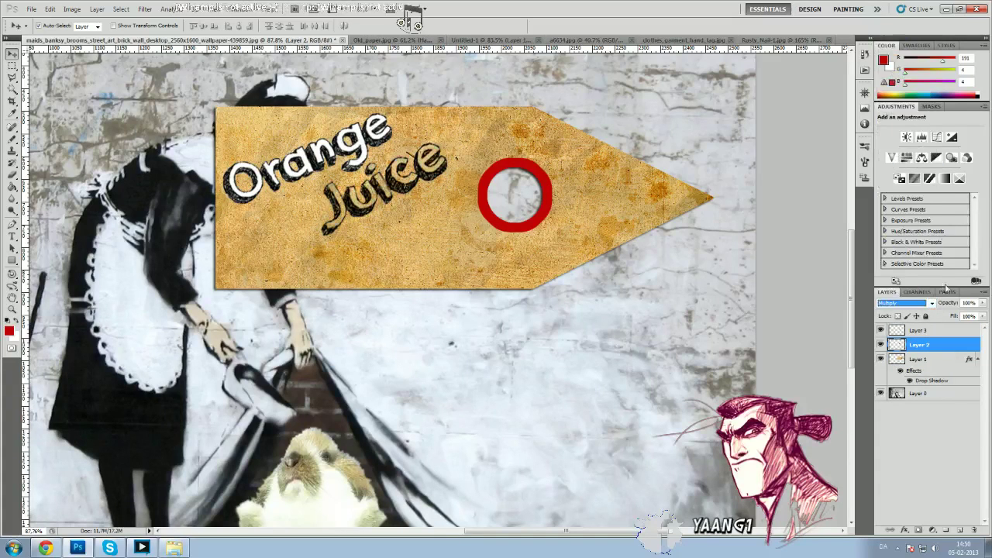
{"action": "left_click", "coordinate": [933, 330]}
{"action": "left_click", "coordinate": [933, 304]}
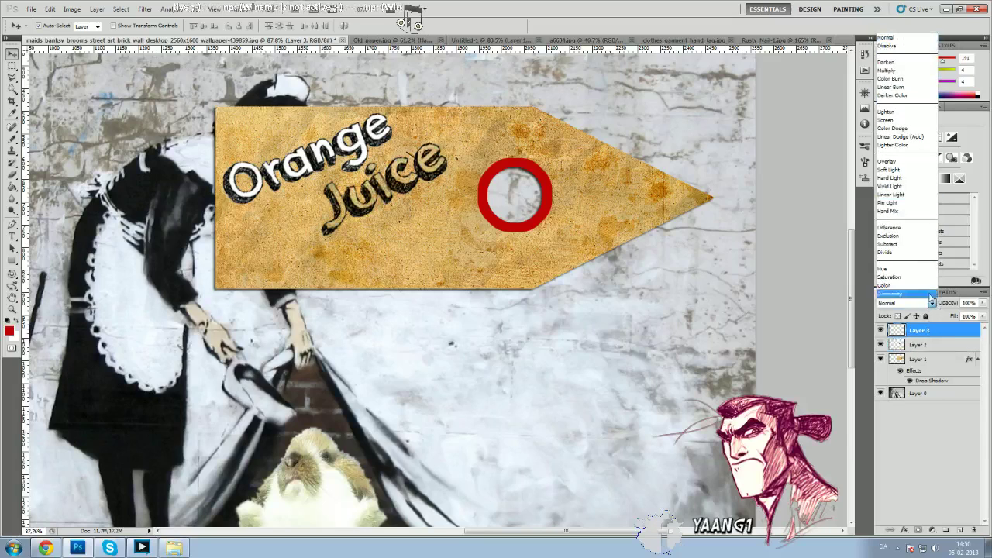
{"action": "left_click", "coordinate": [895, 71]}
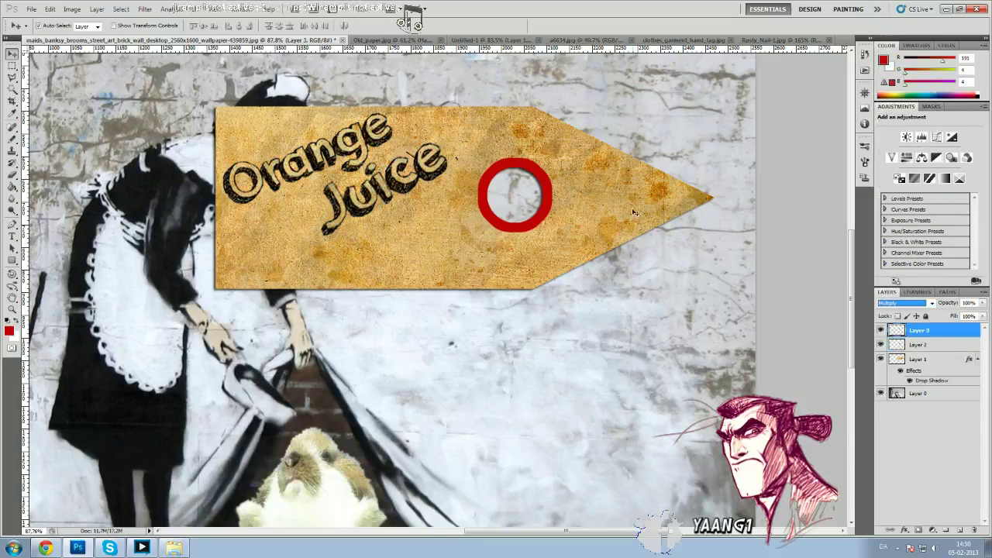
Step: Preview other blend modes such as Color Burn on the word "Orange" and return it to Multiply
{"action": "key", "text": "Down"}
{"action": "key", "text": "Down"}
{"action": "key", "text": "Up"}
{"action": "key", "text": "Up"}
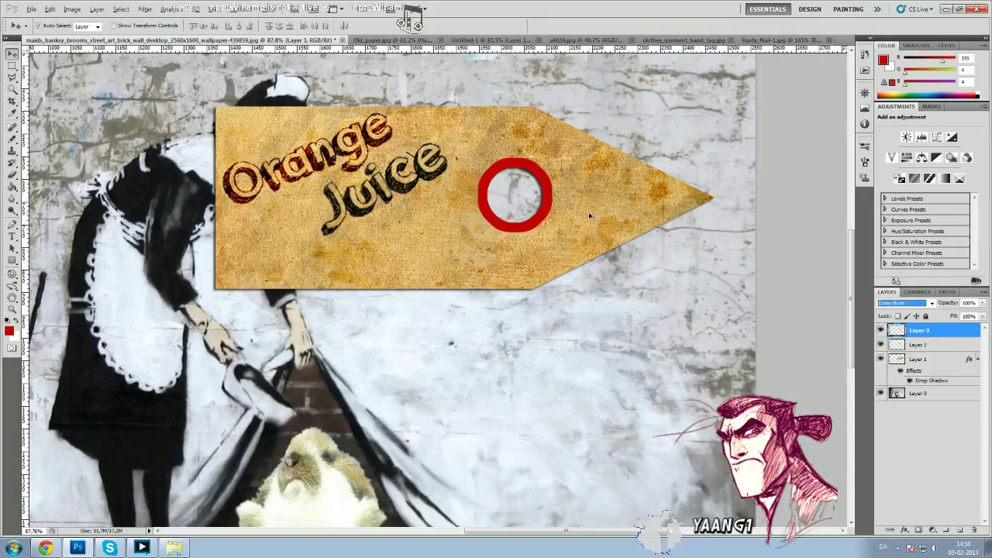
{"action": "left_click", "coordinate": [474, 243]}
Step: Select the whole orange juice picture in a6634.jpg and try to copy it into the wall image
{"action": "scroll", "coordinate": [477, 246], "scroll_direction": "down", "scroll_amount": 3}
{"action": "key", "text": "alt"}
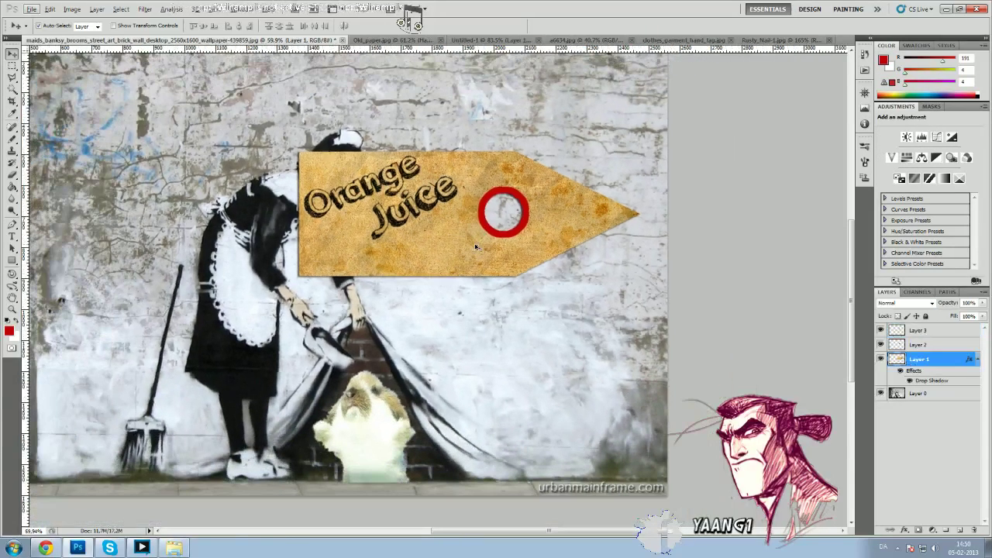
{"action": "scroll", "coordinate": [481, 248], "scroll_direction": "down", "scroll_amount": 2}
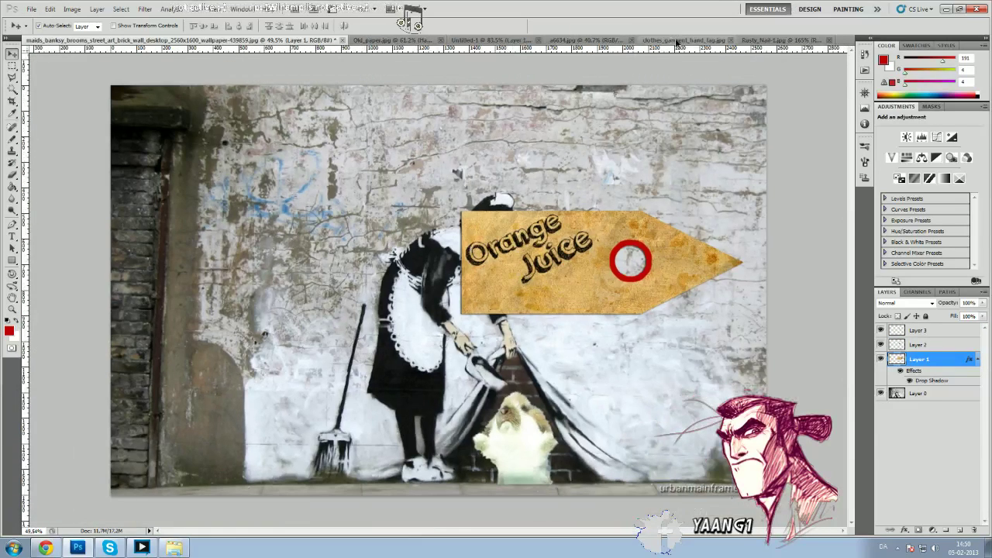
{"action": "left_click", "coordinate": [677, 41]}
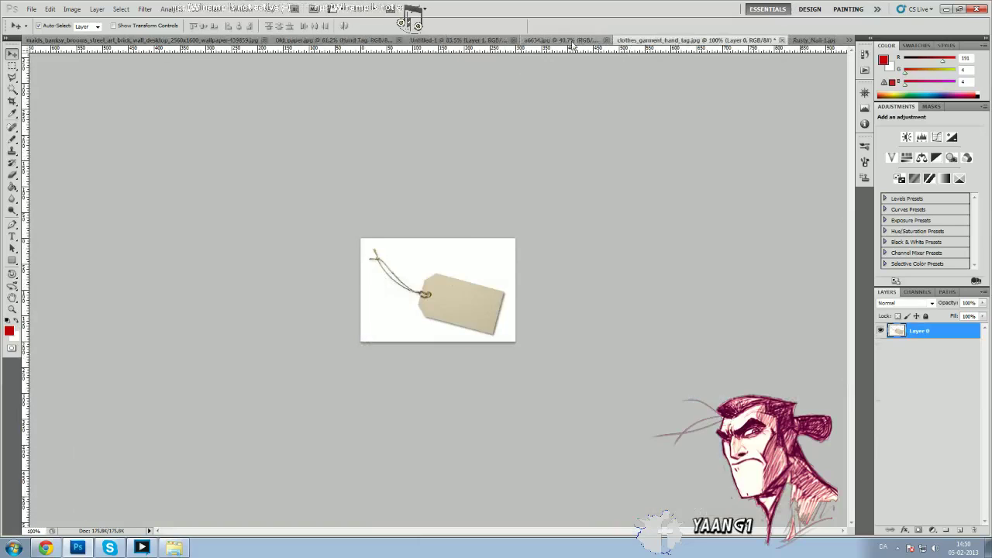
{"action": "left_click", "coordinate": [573, 41]}
{"action": "left_click", "coordinate": [11, 66]}
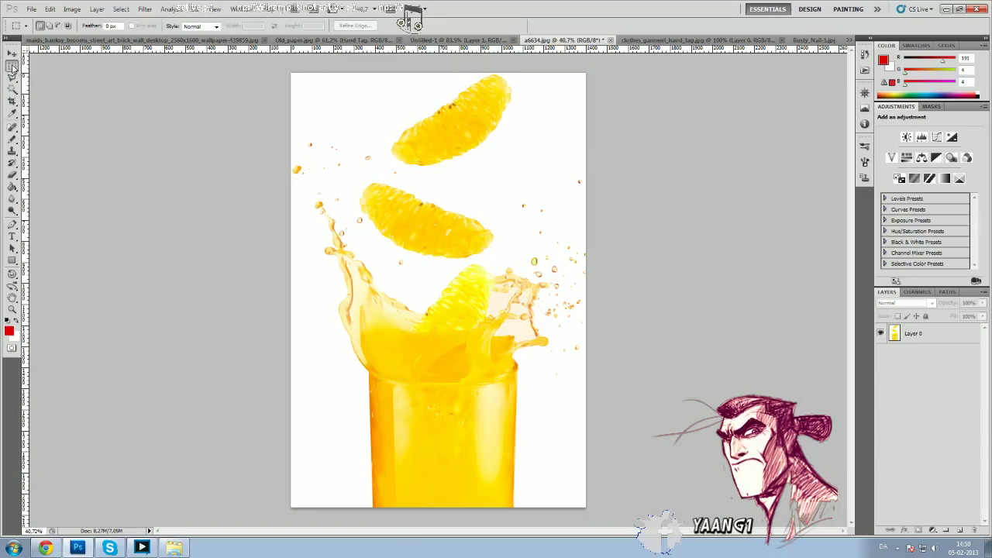
{"action": "left_click_drag", "start_coordinate": [673, 496], "coordinate": [679, 518]}
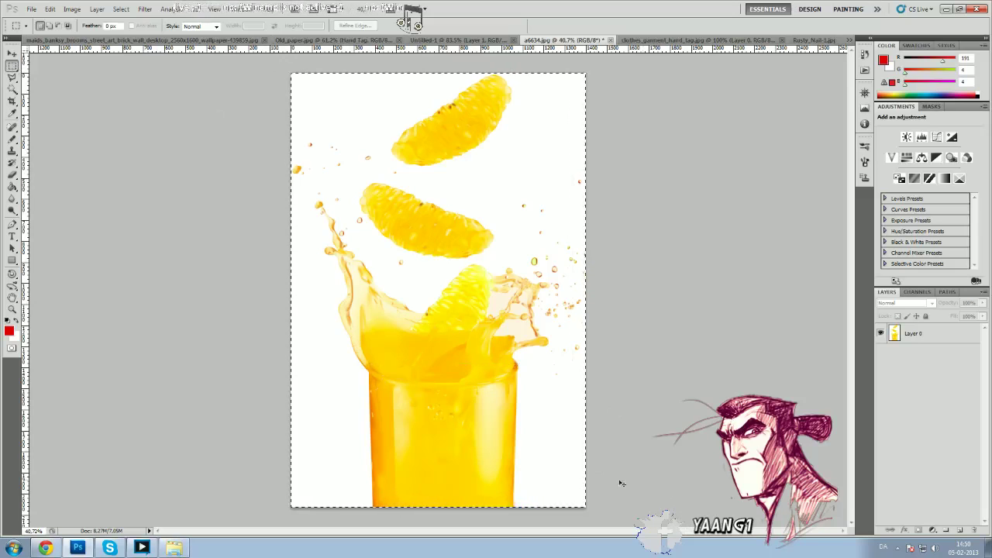
{"action": "left_click", "coordinate": [193, 40]}
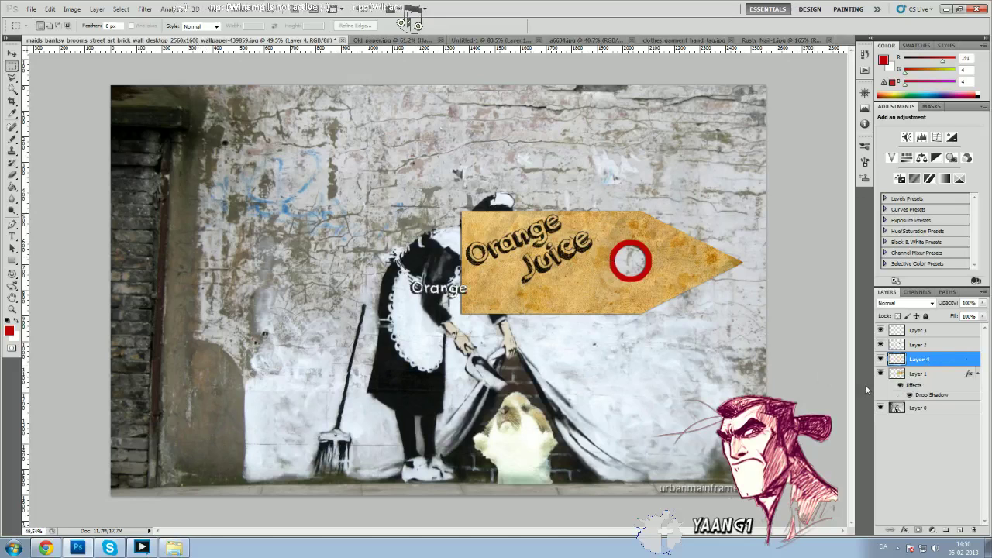
Step: Clear the selection in a6634.jpg and delete the white background around the juice glass and orange slices with the Magic Wand on Layer 0
{"action": "left_click", "coordinate": [488, 41]}
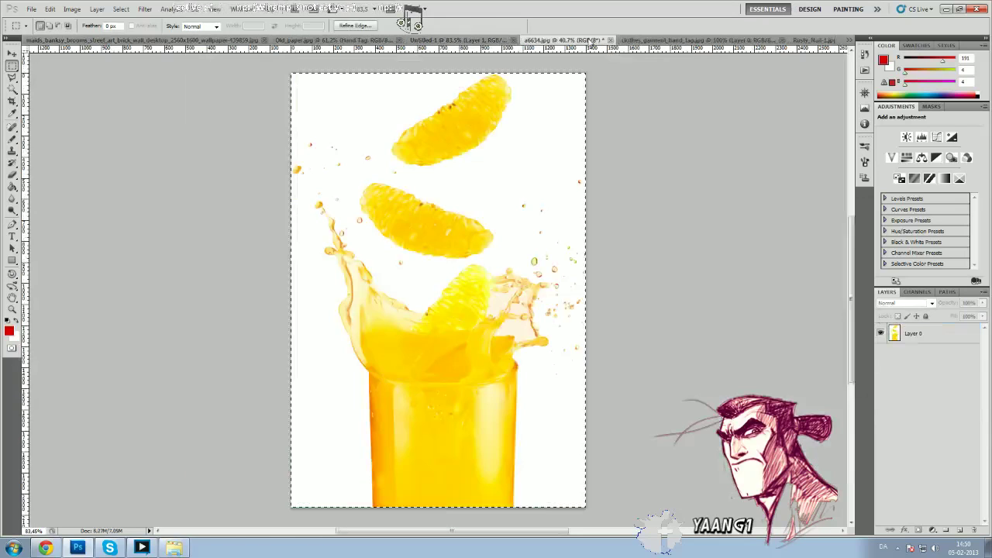
{"action": "left_click", "coordinate": [599, 41]}
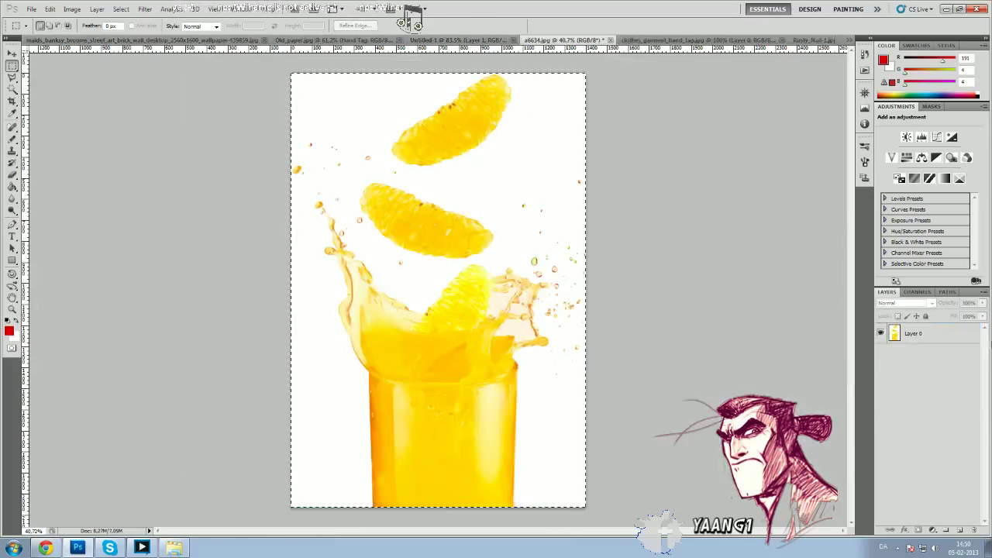
{"action": "left_click", "coordinate": [942, 335]}
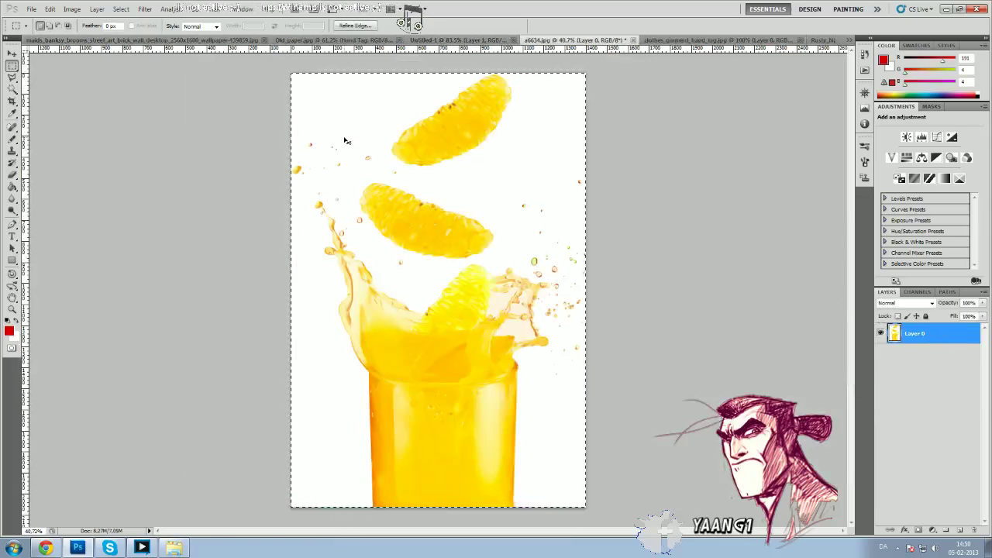
{"action": "left_click", "coordinate": [237, 135]}
{"action": "left_click", "coordinate": [13, 88]}
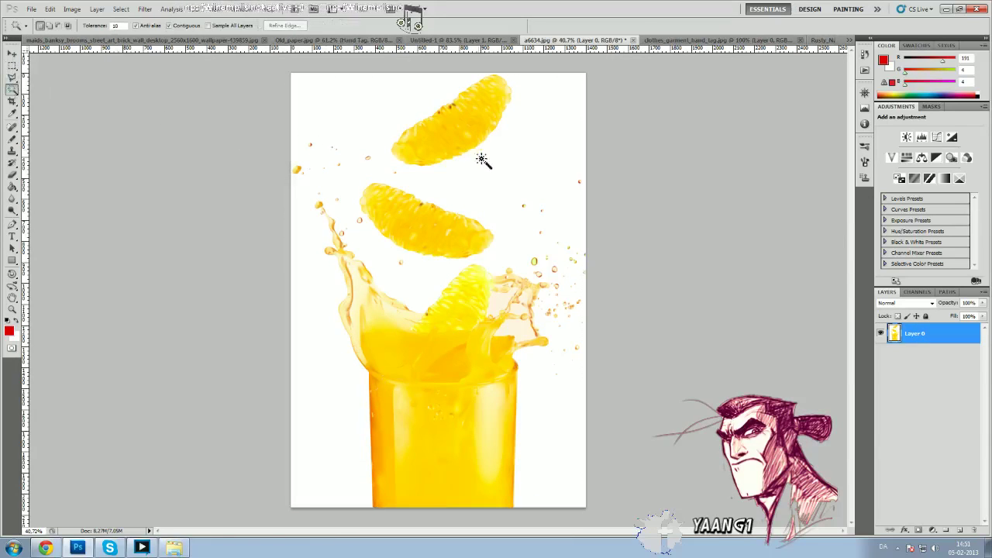
{"action": "scroll", "coordinate": [543, 158], "scroll_direction": "up", "scroll_amount": 1}
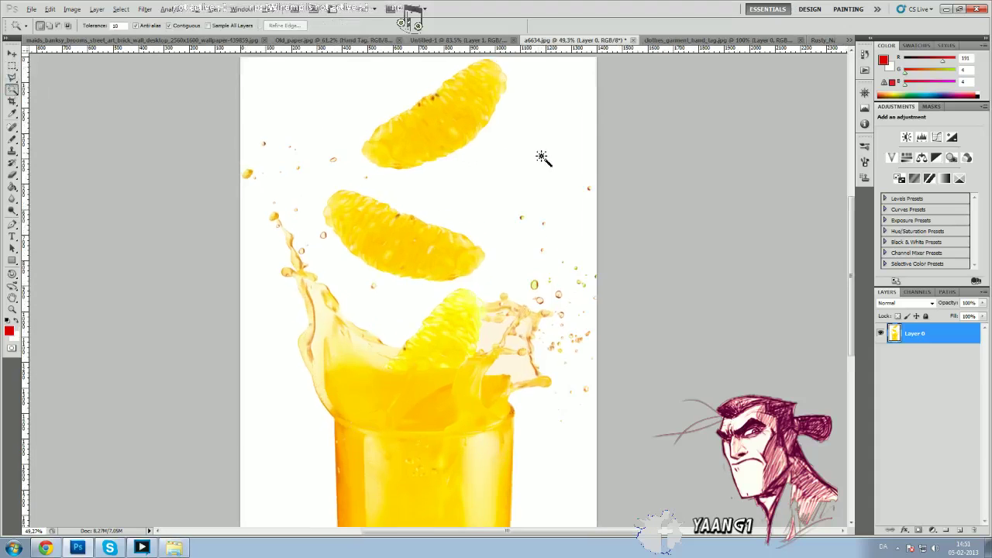
{"action": "left_click", "coordinate": [543, 158]}
{"action": "key", "text": "Delete"}
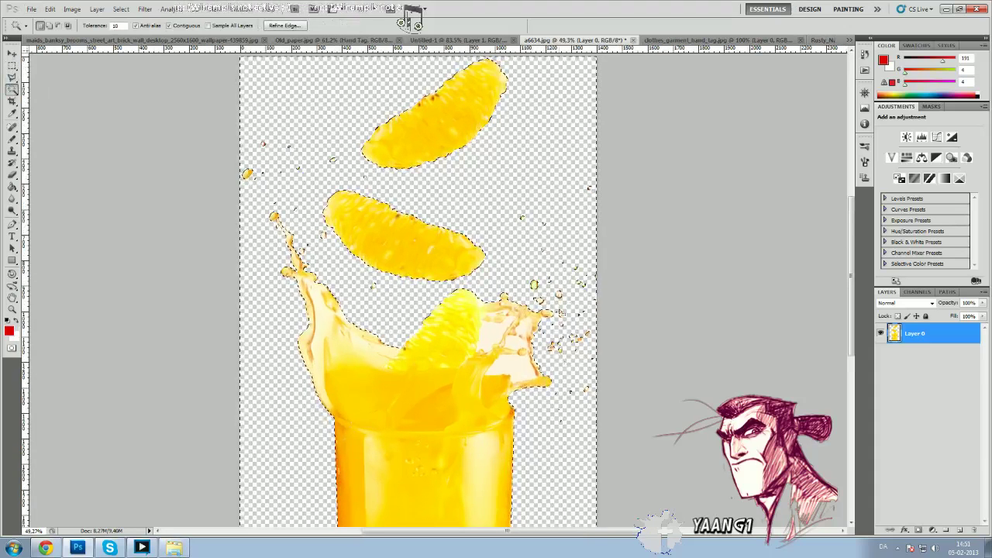
Step: Delete the leftover pale patches inside the juice splash with the Magic Wand and clear the selection
{"action": "left_click", "coordinate": [497, 339]}
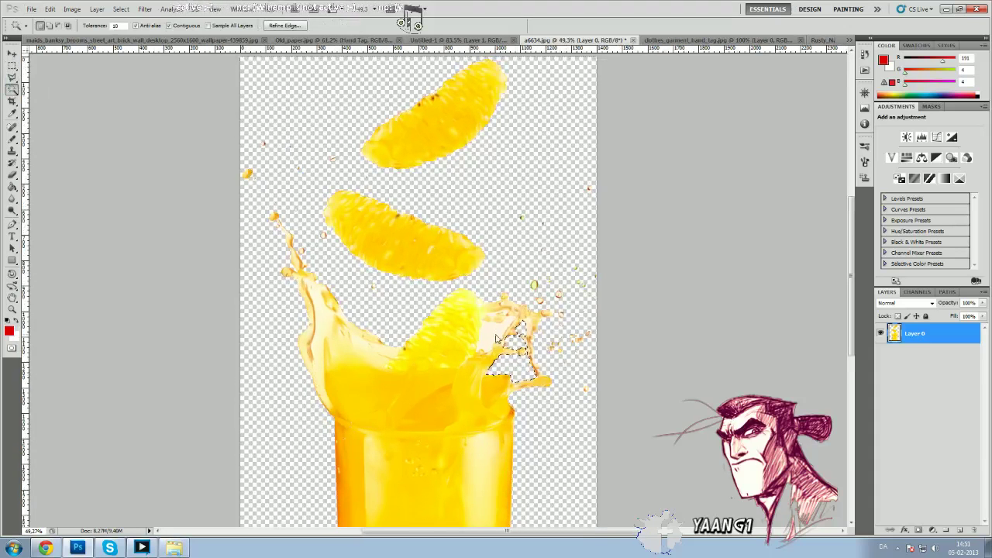
{"action": "key", "text": "Delete"}
{"action": "left_click", "coordinate": [322, 318]}
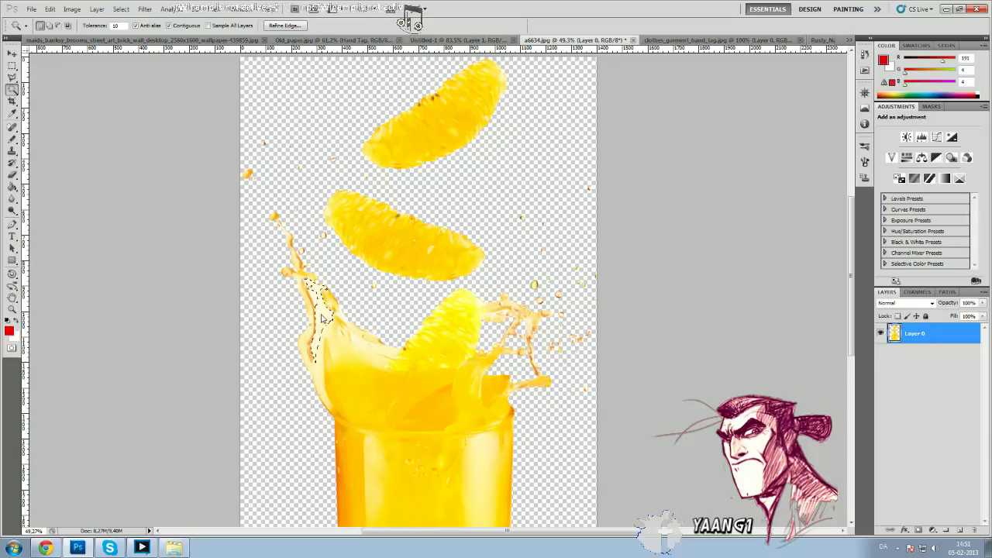
{"action": "key", "text": "m"}
{"action": "key", "text": "ctrl+d"}
{"action": "scroll", "coordinate": [190, 206], "scroll_direction": "down", "scroll_amount": 1}
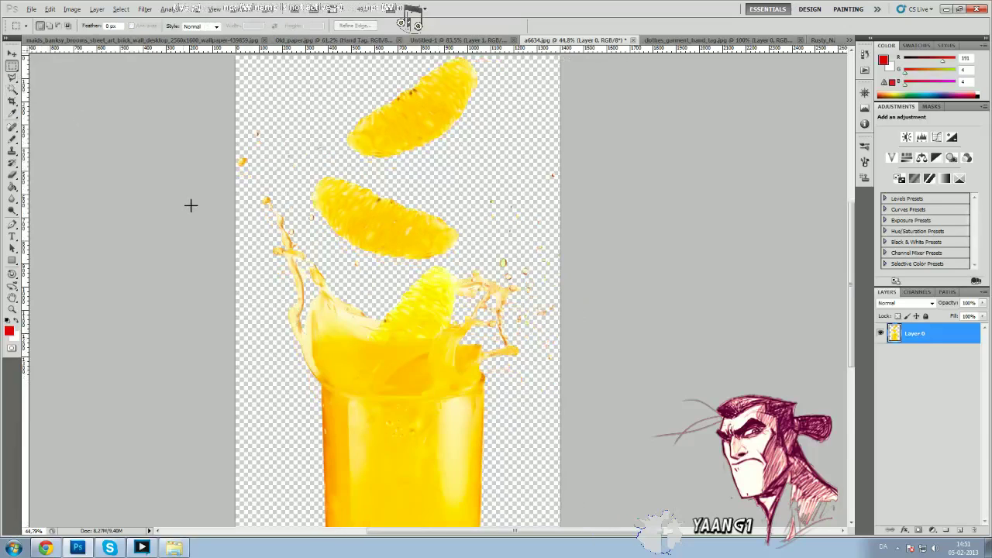
Step: Copy the whole cut-out juice glass picture from a6634.jpg and paste it into the wall image
{"action": "scroll", "coordinate": [191, 206], "scroll_direction": "down", "scroll_amount": 1}
{"action": "key", "text": "ctrl+a"}
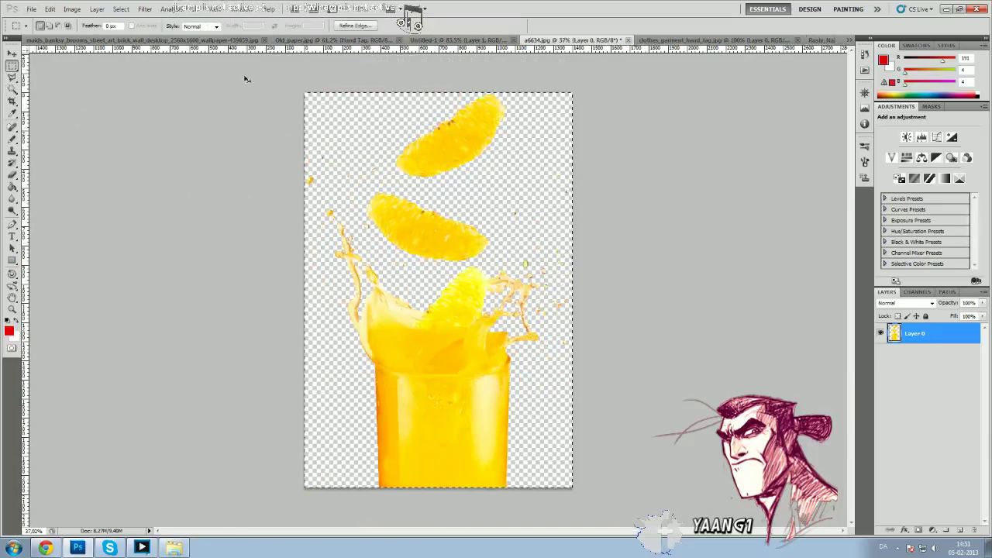
{"action": "key", "text": "ctrl+c"}
{"action": "left_click", "coordinate": [126, 41]}
{"action": "key", "text": "ctrl+v"}
Step: Scale the pasted juice glass to about 28%, rotate it about -19° and place it over the tag below the lettering
{"action": "key", "text": "ctrl+t"}
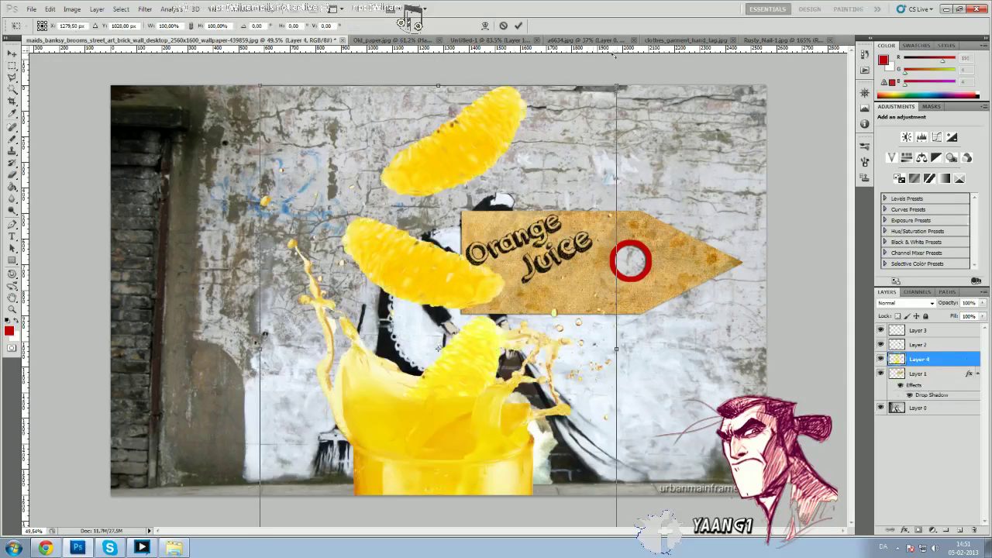
{"action": "left_click_drag", "start_coordinate": [614, 88], "coordinate": [642, 53]}
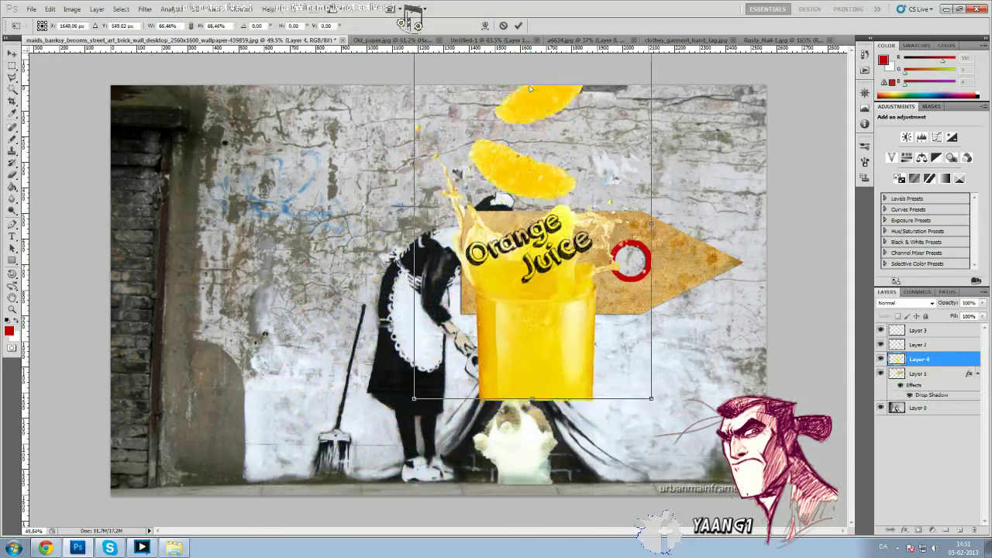
{"action": "left_click_drag", "start_coordinate": [652, 400], "coordinate": [514, 197]}
{"action": "left_click_drag", "start_coordinate": [465, 124], "coordinate": [556, 305]}
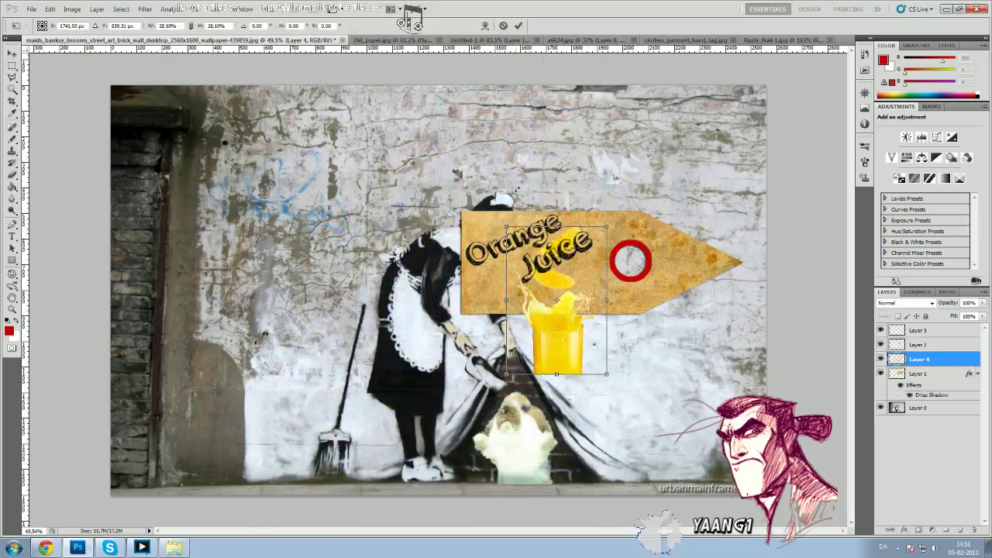
{"action": "left_click_drag", "start_coordinate": [517, 189], "coordinate": [463, 188]}
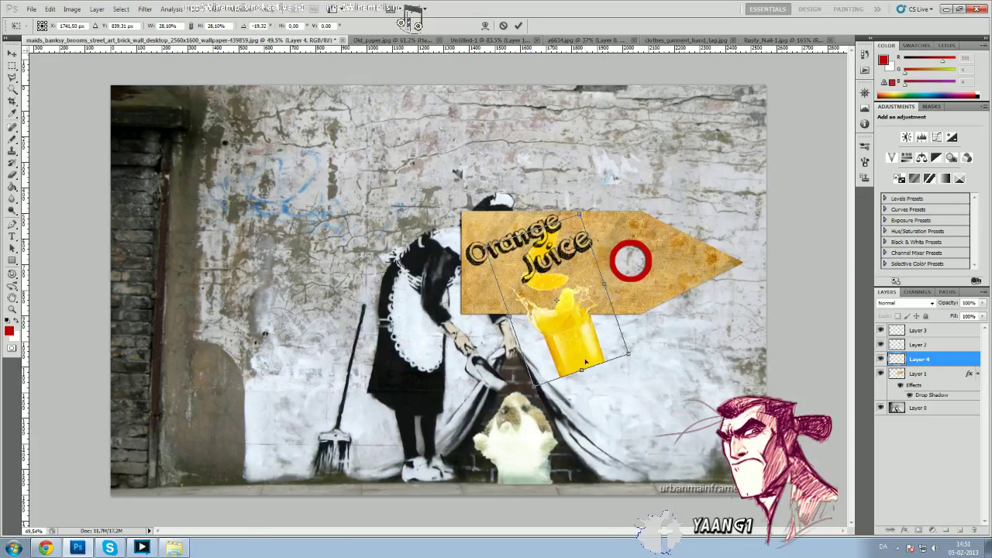
Step: Shrink the juice glass to about 21.6%, place it under the word "Juice" across the tag's lower edge and apply the transform
{"action": "left_click_drag", "start_coordinate": [585, 364], "coordinate": [591, 300]}
{"action": "left_click_drag", "start_coordinate": [593, 193], "coordinate": [582, 216]}
{"action": "left_click_drag", "start_coordinate": [587, 329], "coordinate": [578, 318]}
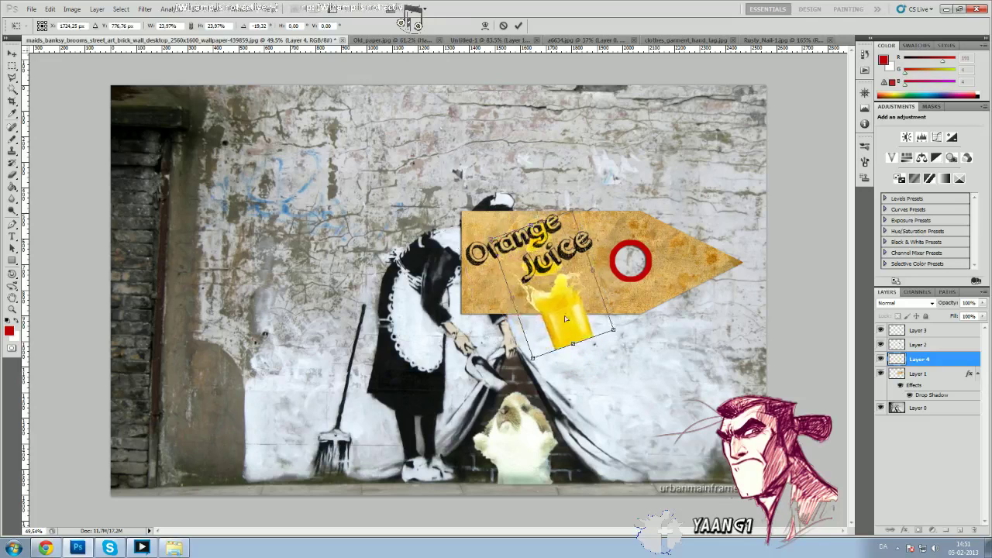
{"action": "mouse_move", "coordinate": [586, 315]}
{"action": "left_mouse_down"}
{"action": "mouse_move", "coordinate": [568, 317]}
{"action": "mouse_move", "coordinate": [582, 318]}
{"action": "mouse_move", "coordinate": [584, 302]}
{"action": "left_mouse_up"}
{"action": "left_click_drag", "start_coordinate": [587, 204], "coordinate": [581, 218]}
{"action": "left_click_drag", "start_coordinate": [582, 310], "coordinate": [579, 300]}
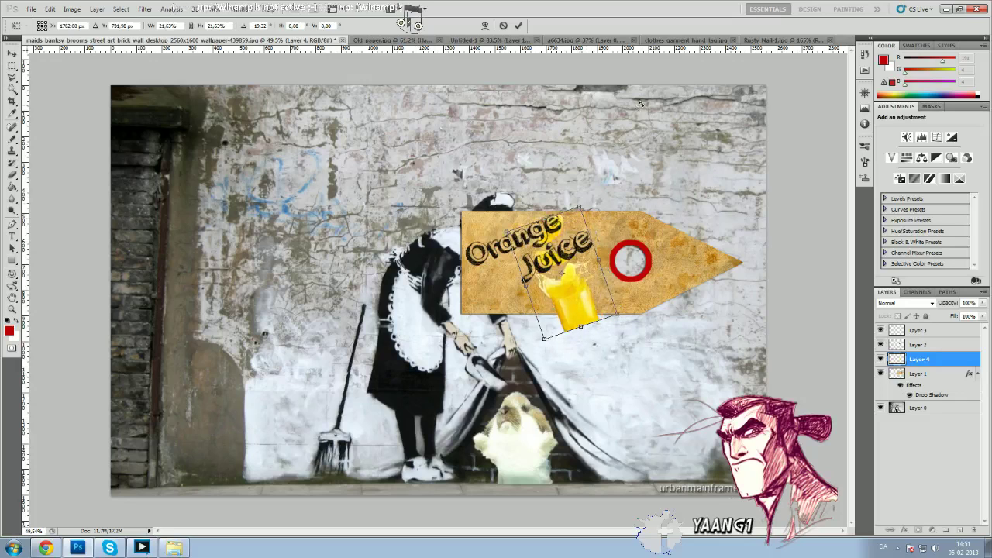
{"action": "left_click", "coordinate": [518, 26]}
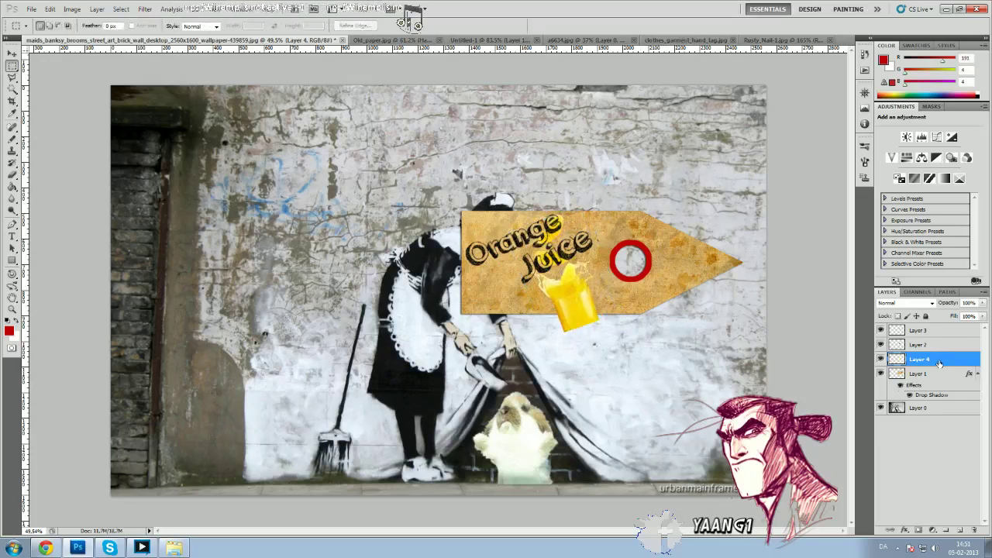
Step: Try Multiply, Color Burn and Darker Color on the juice glass layer and settle on the Linear Burn blend mode
{"action": "left_click", "coordinate": [934, 303]}
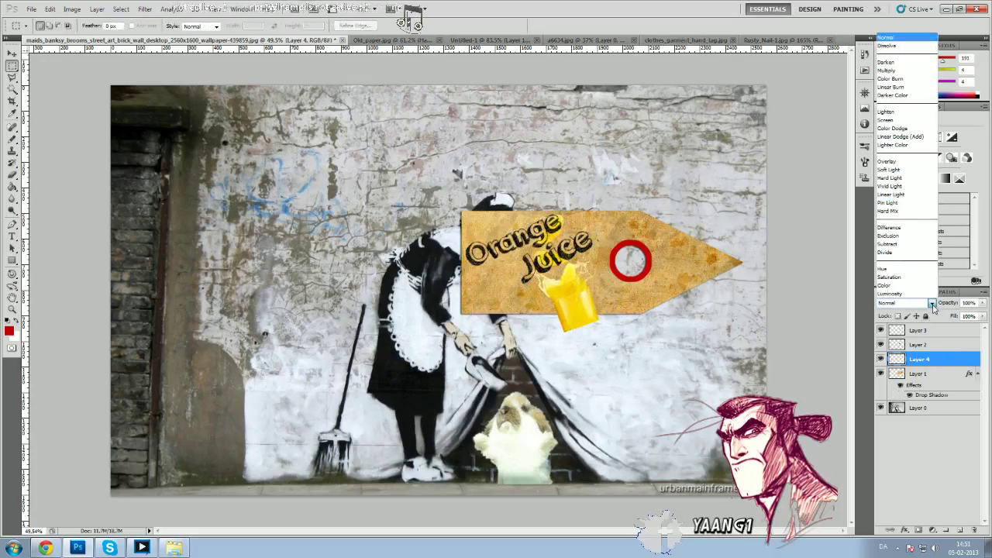
{"action": "left_click", "coordinate": [903, 71]}
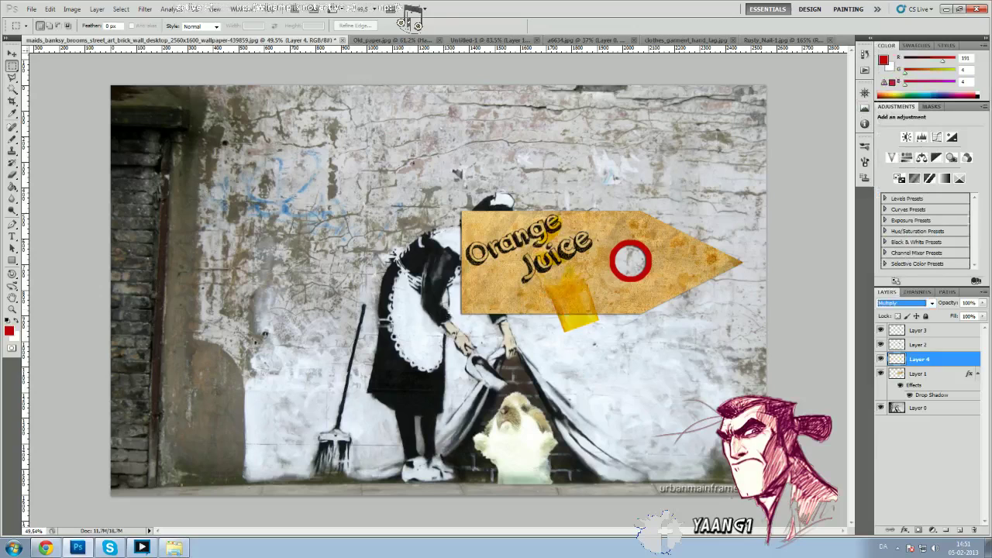
{"action": "left_click", "coordinate": [12, 53]}
{"action": "key", "text": "Down"}
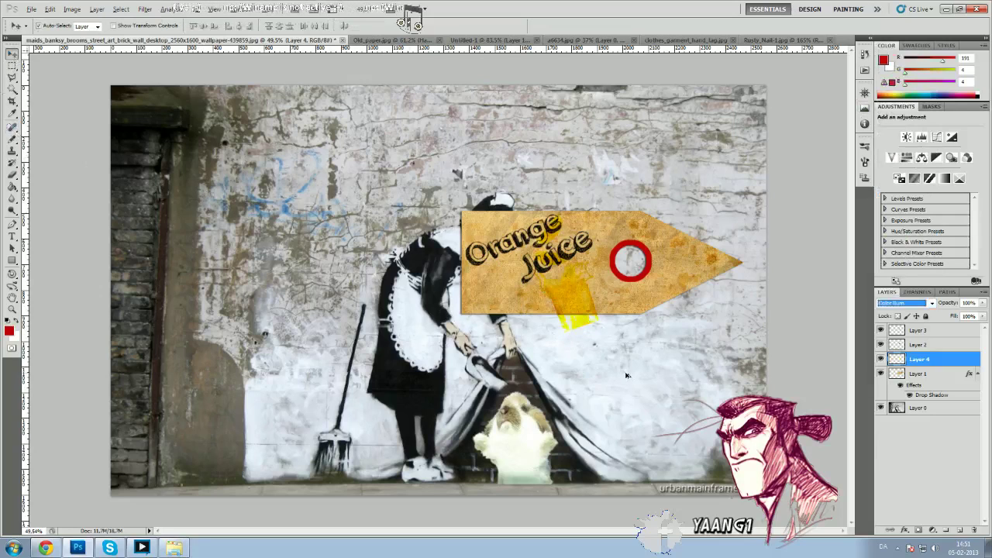
{"action": "key", "text": "Down"}
{"action": "key", "text": "Down"}
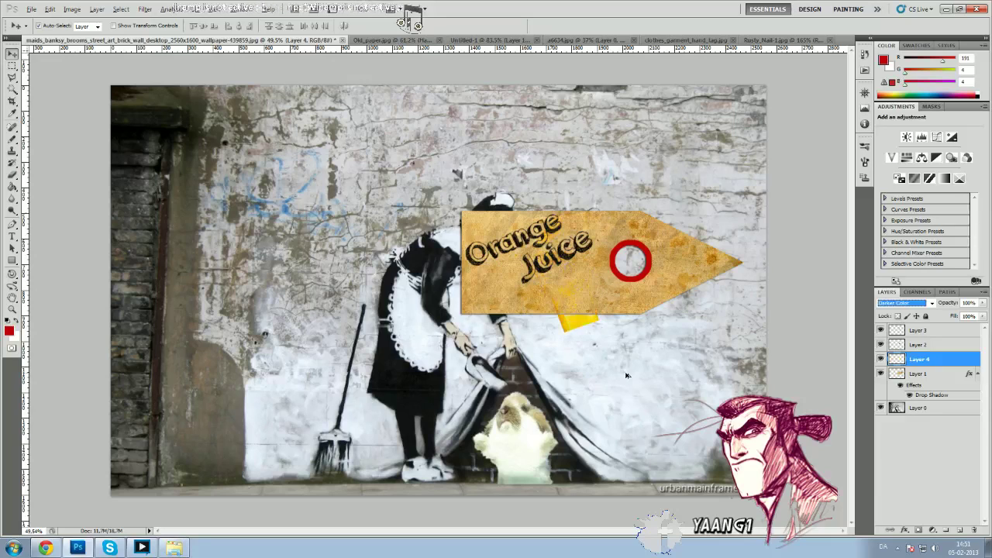
{"action": "key", "text": "Up"}
{"action": "key", "text": "alt"}
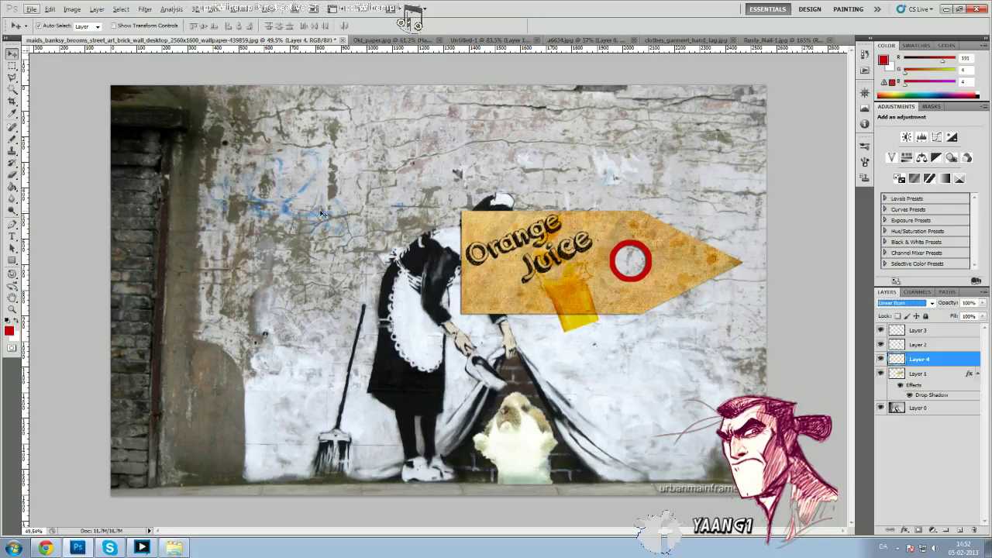
{"action": "left_click", "coordinate": [12, 65]}
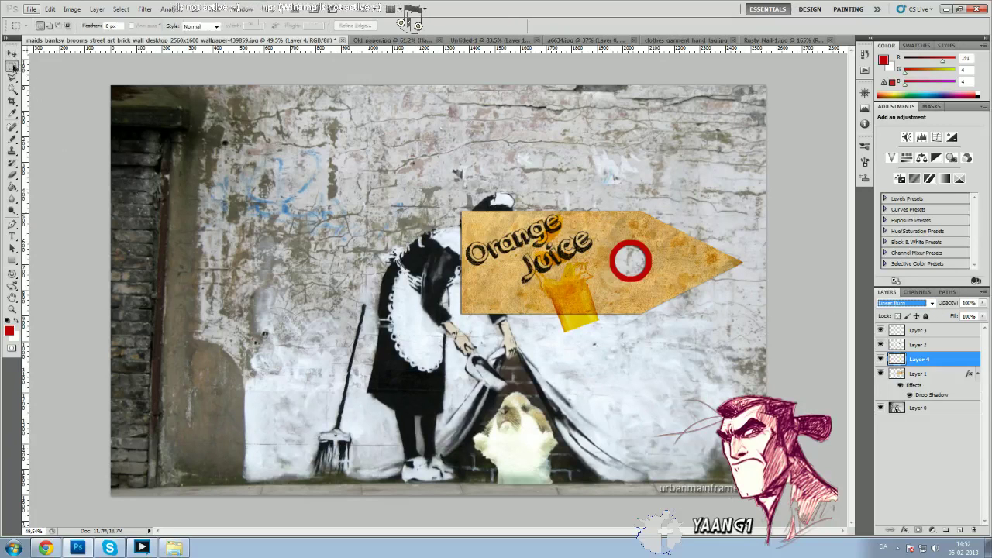
{"action": "key", "text": "Down"}
{"action": "key", "text": "Up"}
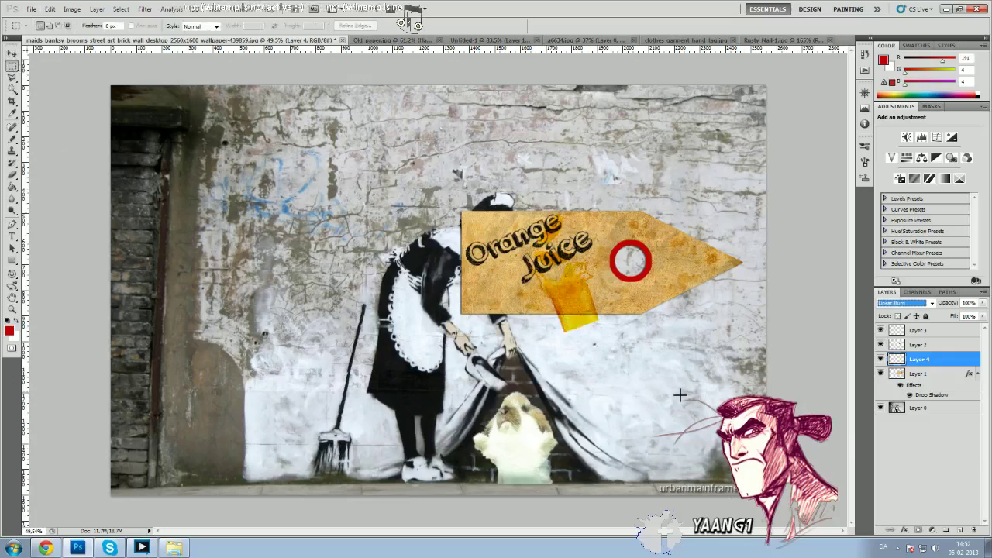
{"action": "key", "text": "alt"}
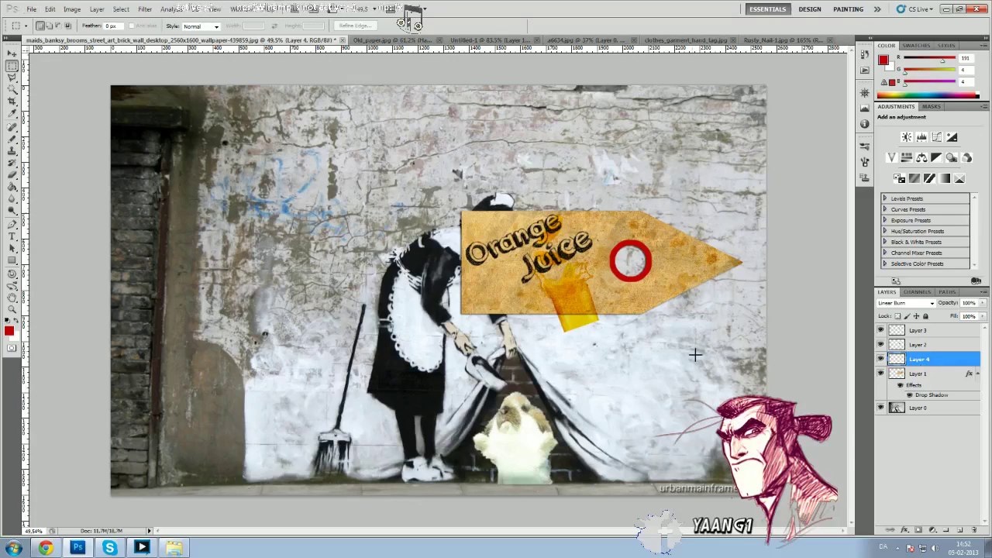
Step: Delete the part of the juice glass that hangs below the tag's lower edge using a rectangular selection, and deselect
{"action": "scroll", "coordinate": [640, 370], "scroll_direction": "up", "scroll_amount": 3}
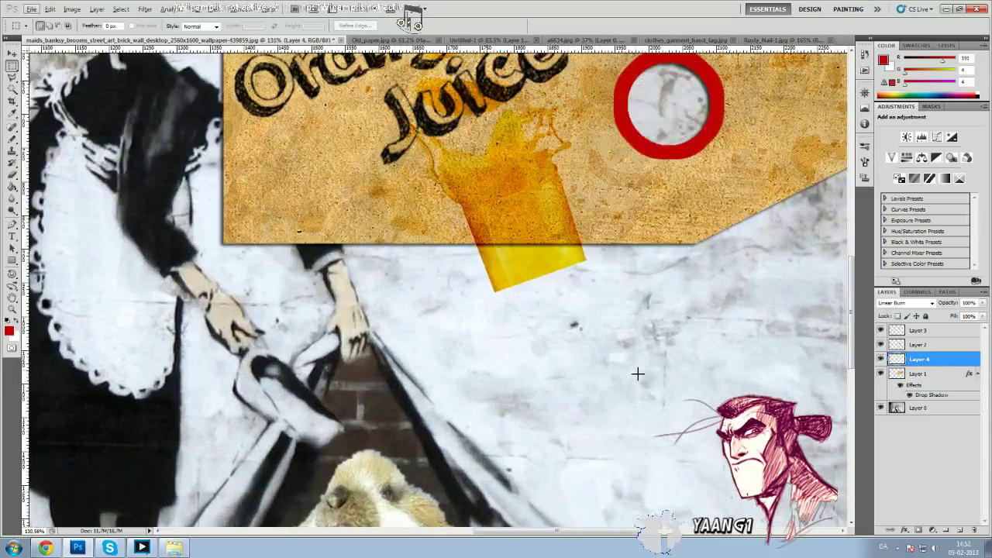
{"action": "scroll", "coordinate": [569, 345], "scroll_direction": "up", "scroll_amount": 2}
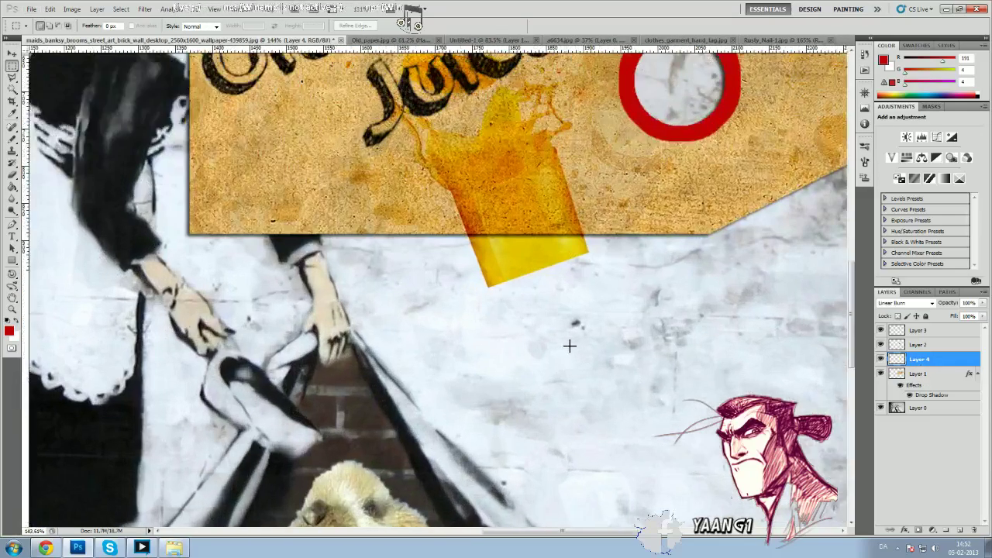
{"action": "scroll", "coordinate": [465, 318], "scroll_direction": "up", "scroll_amount": 1}
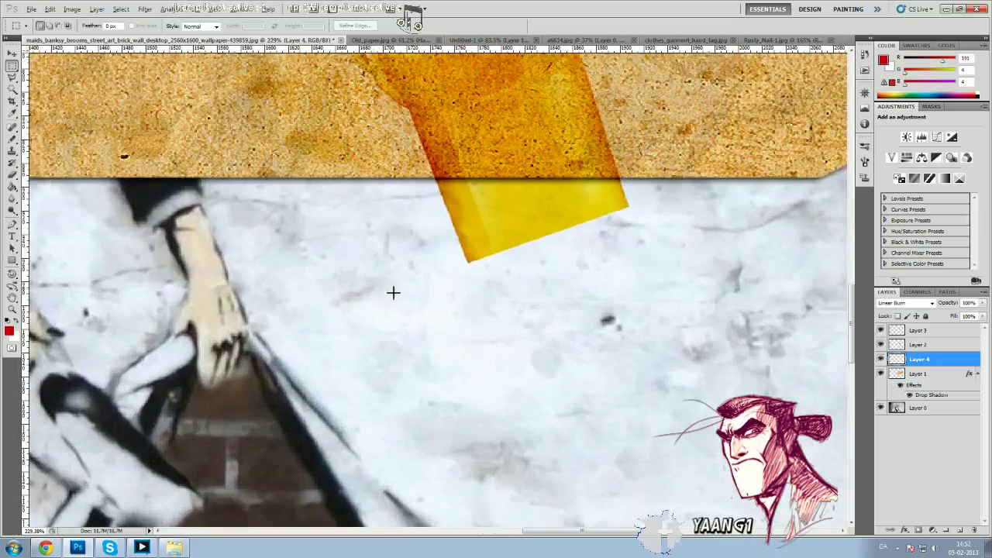
{"action": "scroll", "coordinate": [387, 279], "scroll_direction": "up", "scroll_amount": 2}
{"action": "left_click_drag", "start_coordinate": [388, 291], "coordinate": [776, 131]}
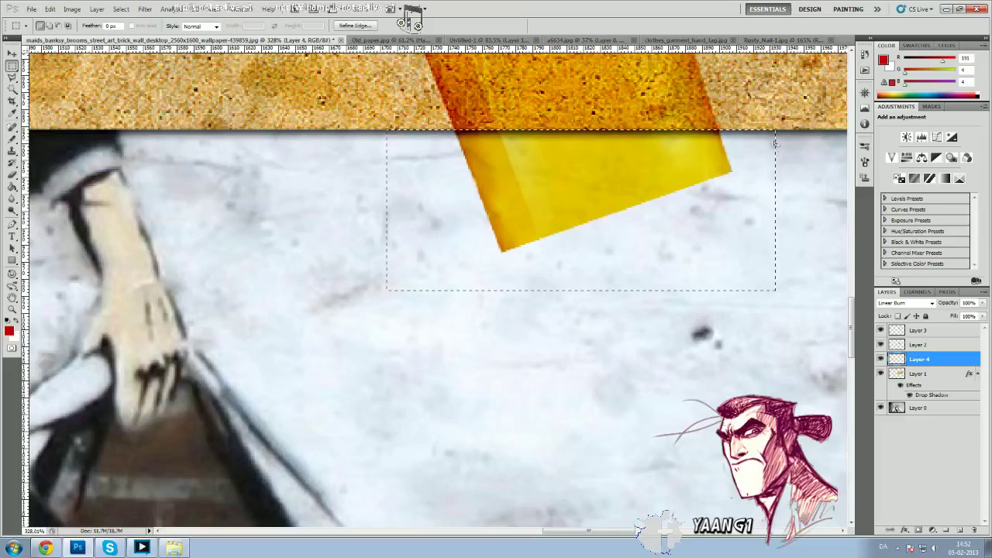
{"action": "key", "text": "Delete"}
{"action": "key", "text": "ctrl+d"}
Step: Copy the selected string area of clothes_garment_hand_tag.jpg into the wall image and place it just above the paper tag
{"action": "scroll", "coordinate": [682, 350], "scroll_direction": "down", "scroll_amount": 5}
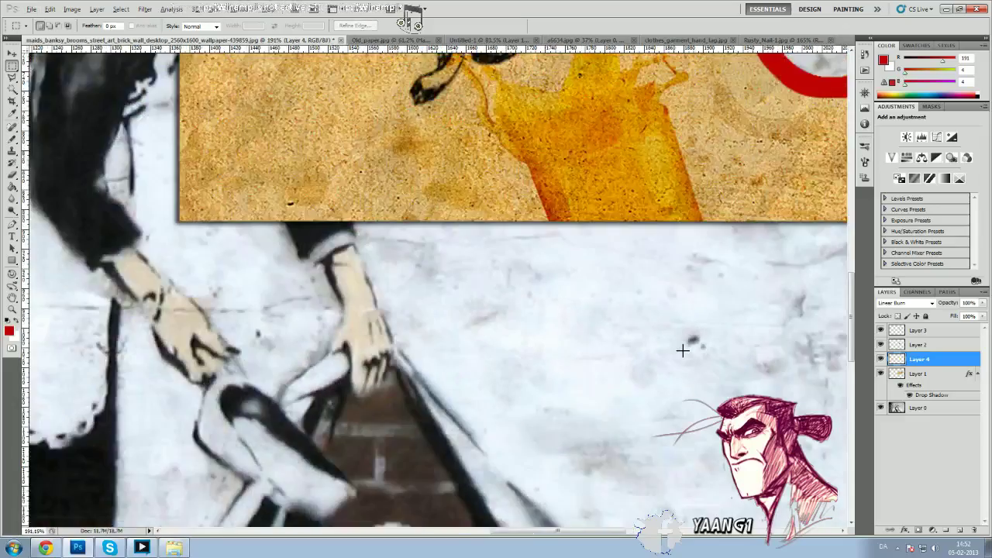
{"action": "scroll", "coordinate": [682, 350], "scroll_direction": "down", "scroll_amount": 1}
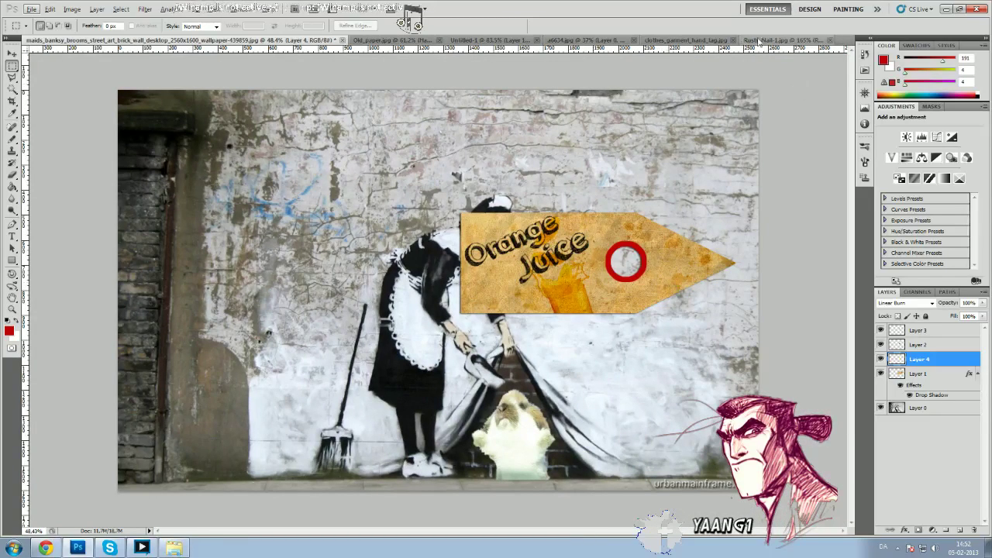
{"action": "left_click", "coordinate": [687, 40]}
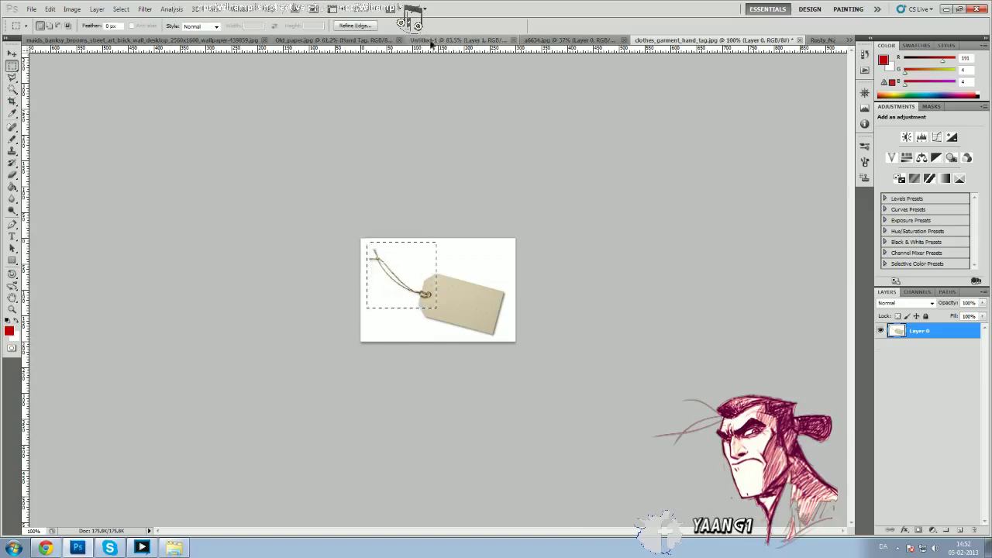
{"action": "left_click", "coordinate": [330, 39]}
{"action": "left_click", "coordinate": [140, 40]}
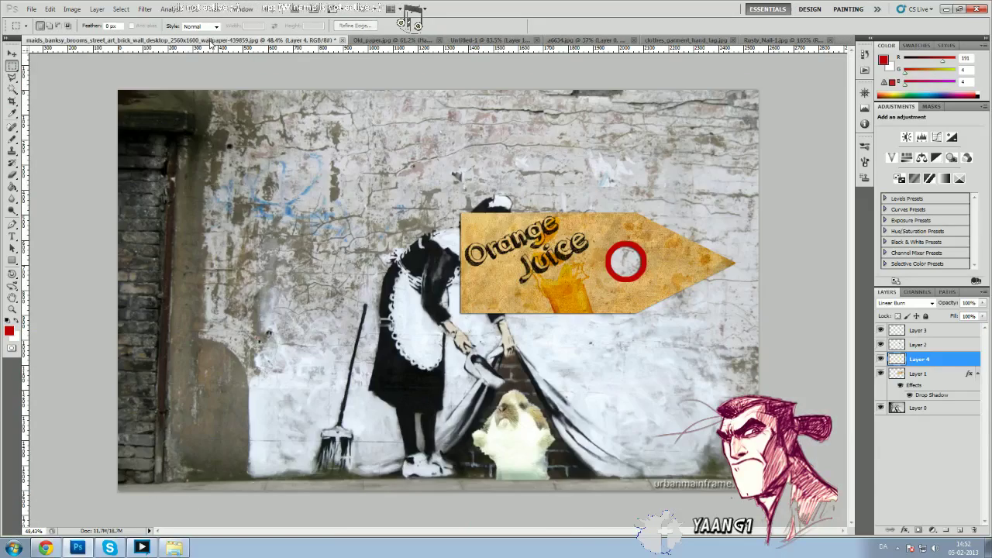
{"action": "left_click", "coordinate": [11, 53]}
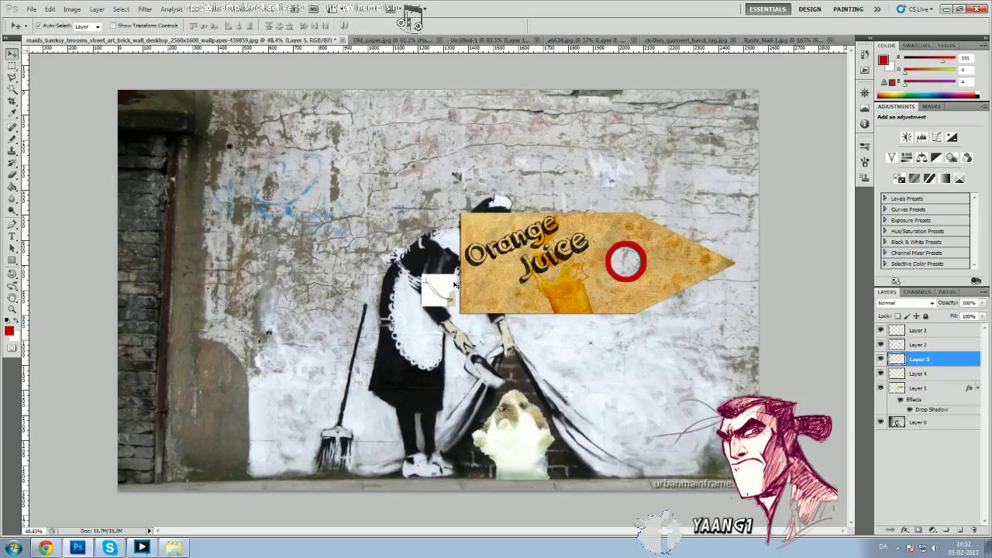
{"action": "left_click_drag", "start_coordinate": [448, 289], "coordinate": [590, 191]}
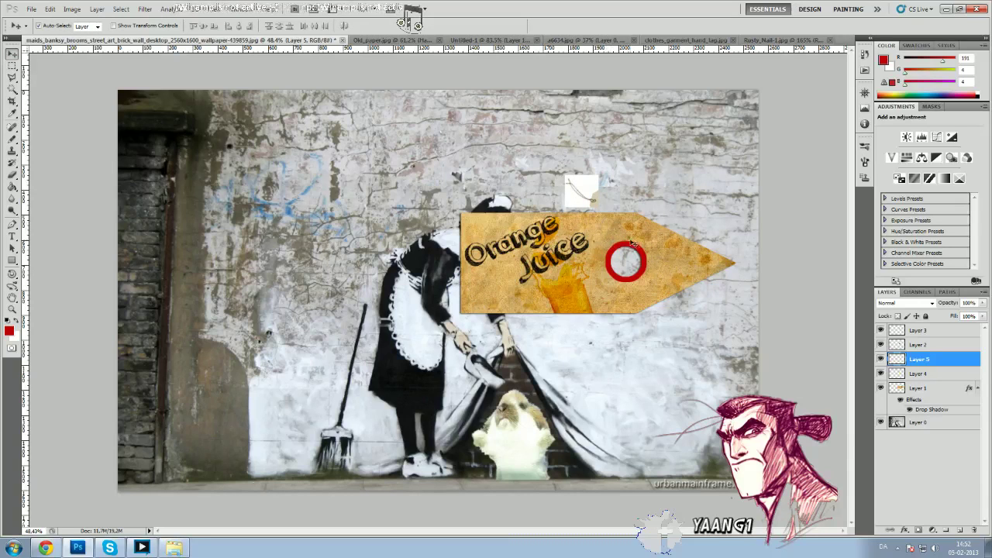
Step: Remove the white background around the pasted string with the Magic Wand and clear the selection
{"action": "scroll", "coordinate": [638, 224], "scroll_direction": "up", "scroll_amount": 3}
{"action": "key", "text": "w"}
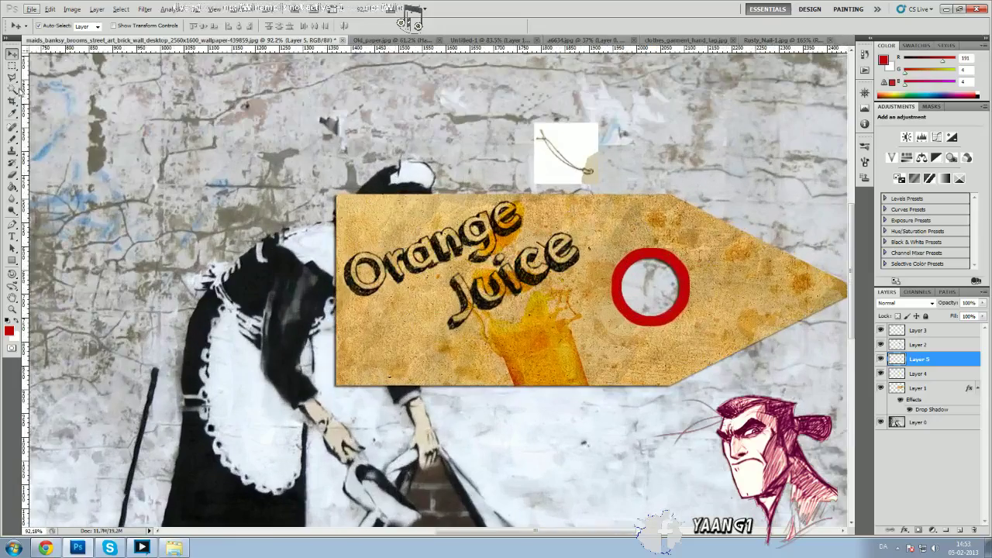
{"action": "scroll", "coordinate": [667, 165], "scroll_direction": "up", "scroll_amount": 3}
{"action": "left_click", "coordinate": [456, 161]}
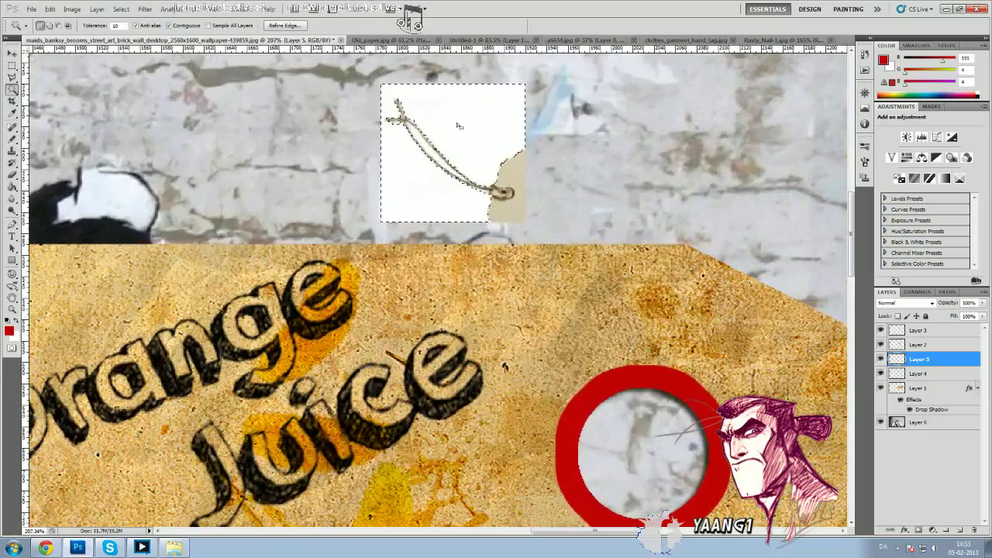
{"action": "key", "text": "Delete"}
{"action": "key", "text": "ctrl+d"}
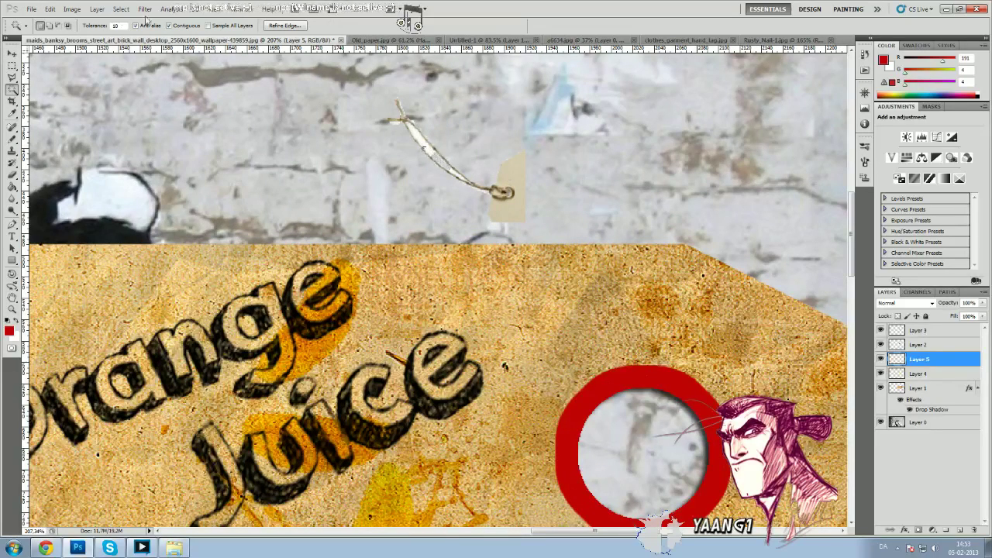
Step: Remove the remaining white between the string's strands using the Magic Wand at a tolerance of 40
{"action": "left_click", "coordinate": [117, 25]}
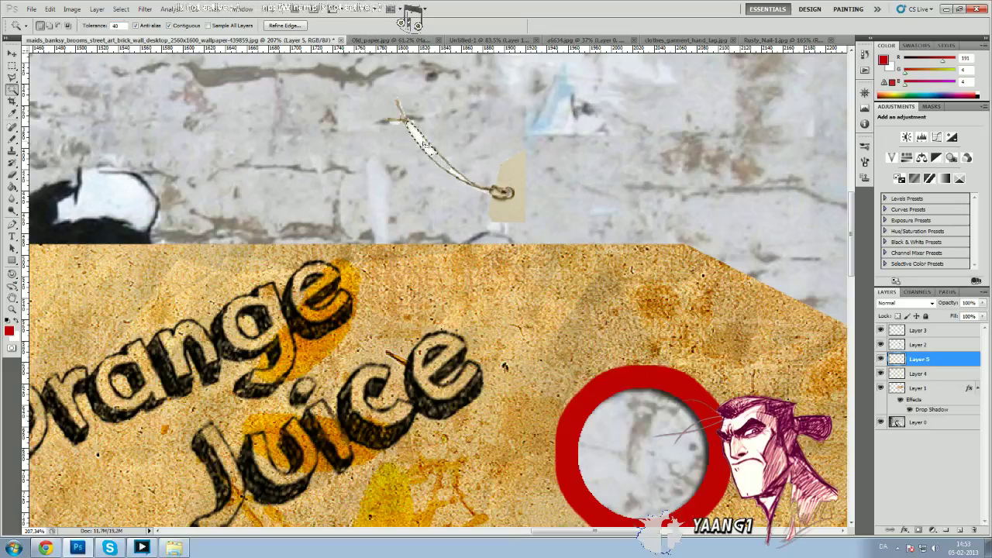
{"action": "left_click", "coordinate": [414, 133]}
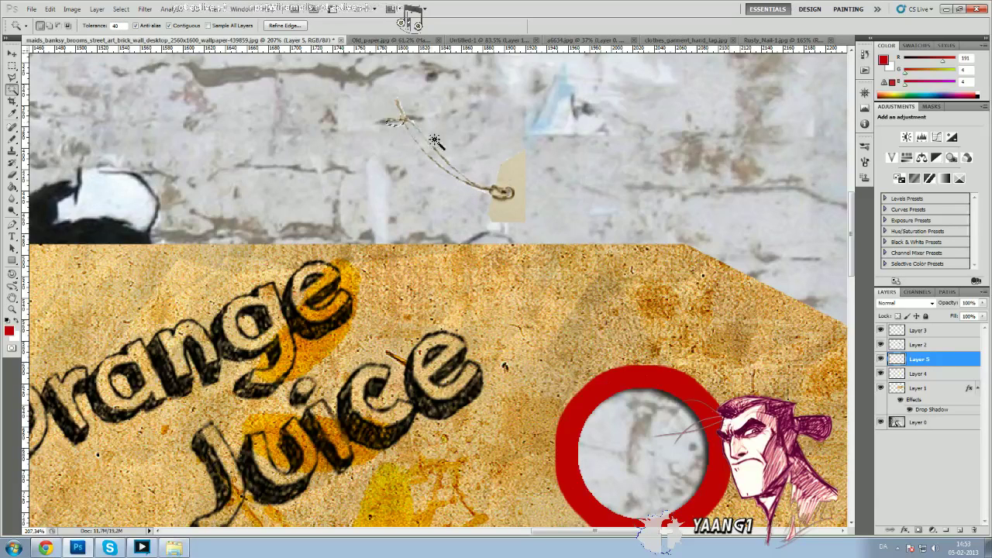
{"action": "left_click", "coordinate": [487, 197], "text": "shift"}
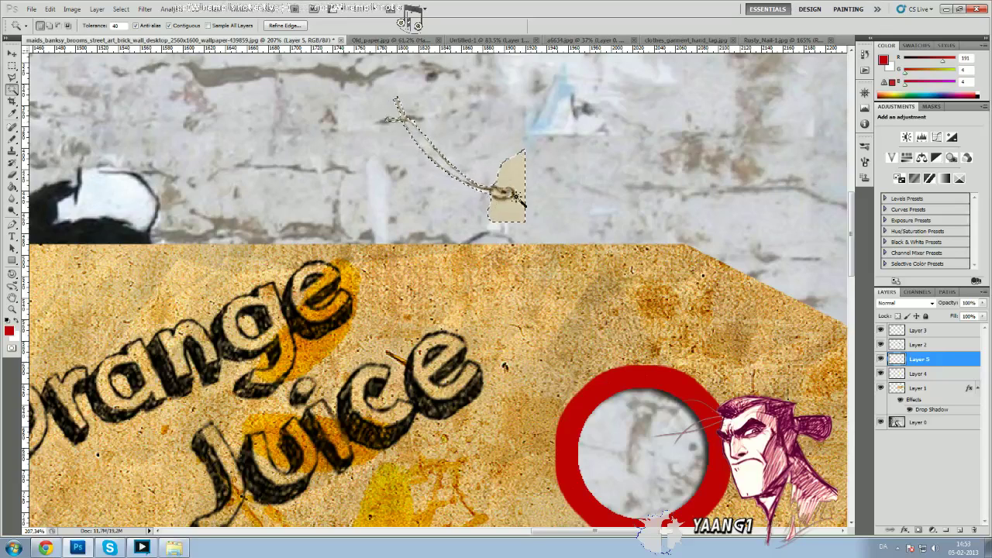
Step: Delete the leftover beige paper piece around the string's knot and clear the selection
{"action": "left_click", "coordinate": [511, 178]}
{"action": "key", "text": "Delete"}
{"action": "key", "text": "ctrl+d"}
{"action": "key", "text": "Delete"}
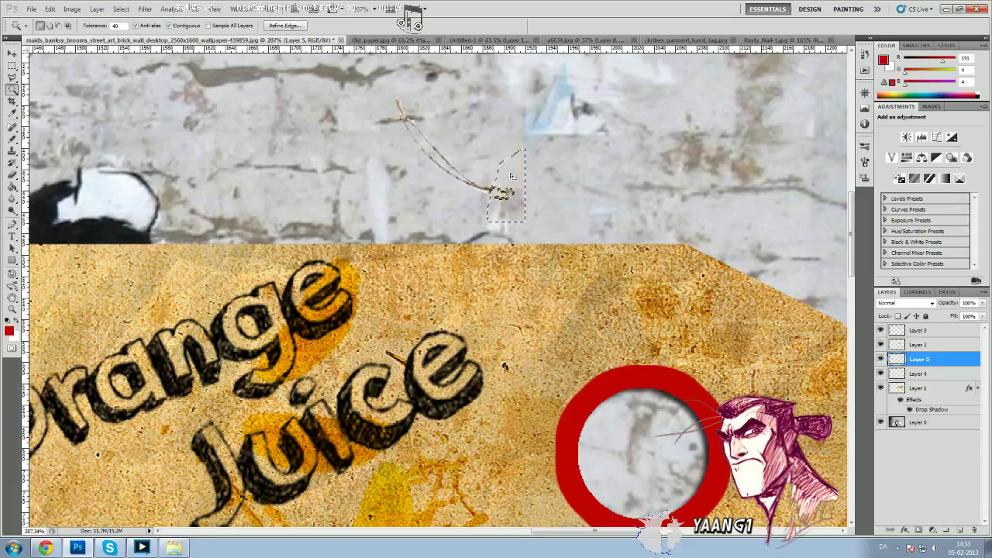
{"action": "left_click", "coordinate": [12, 66]}
{"action": "key", "text": "ctrl+d"}
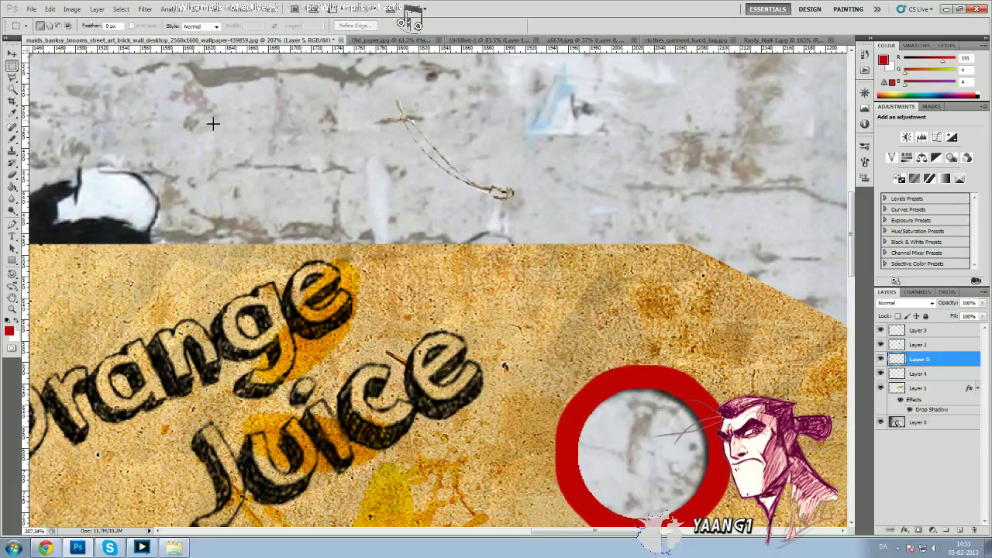
Step: Try to move the string from above the tag down over it, and undo the move
{"action": "key", "text": "ctrl+0"}
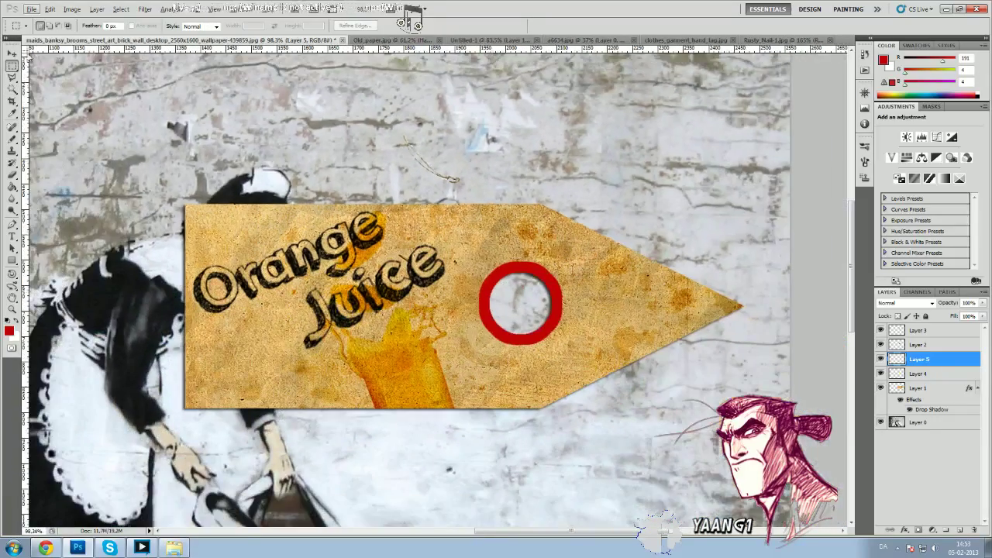
{"action": "key", "text": "v"}
{"action": "left_click_drag", "start_coordinate": [424, 165], "coordinate": [428, 353]}
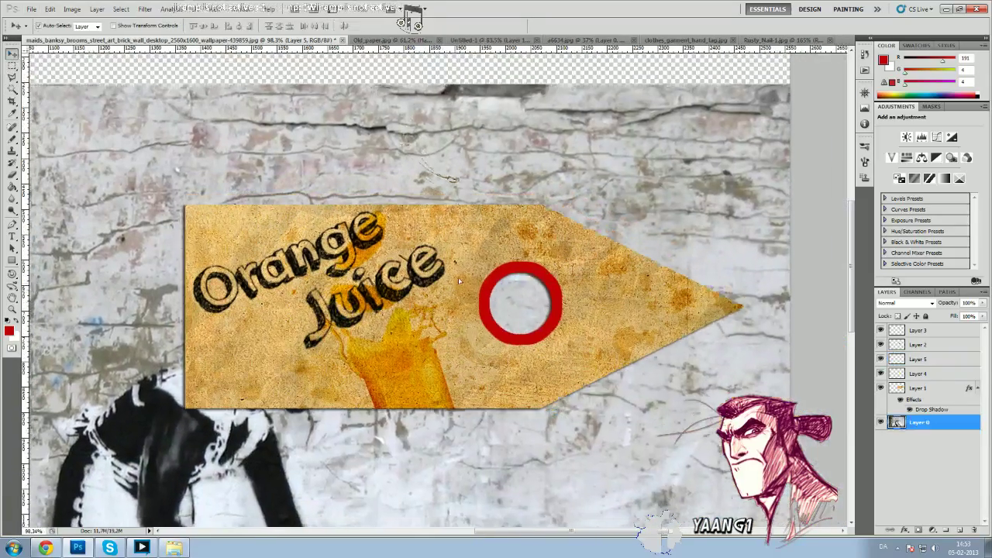
{"action": "key", "text": "ctrl+z"}
{"action": "left_click", "coordinate": [480, 295]}
{"action": "key", "text": "ctrl+minus"}
{"action": "key", "text": "ctrl+minus"}
{"action": "key", "text": "ctrl+0"}
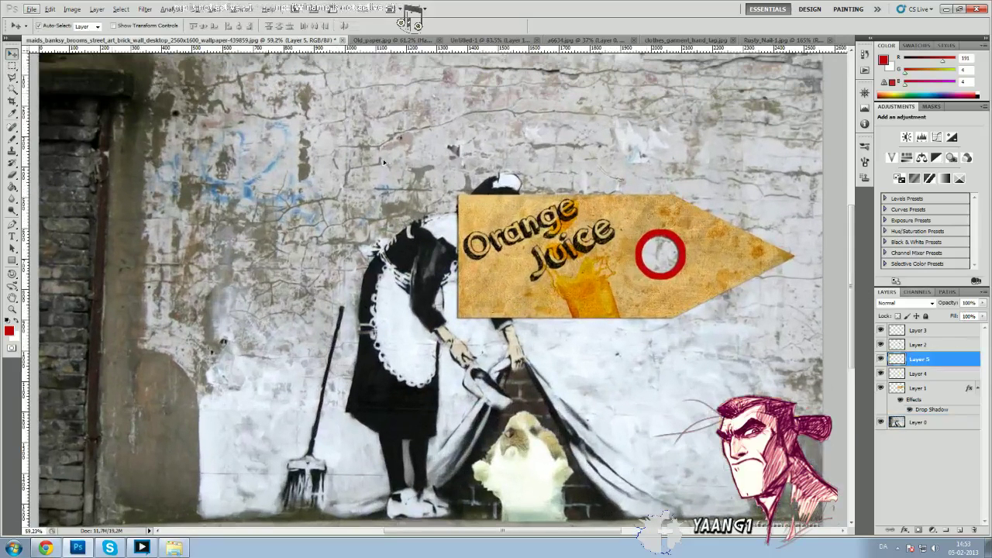
{"action": "key", "text": "alt+f"}
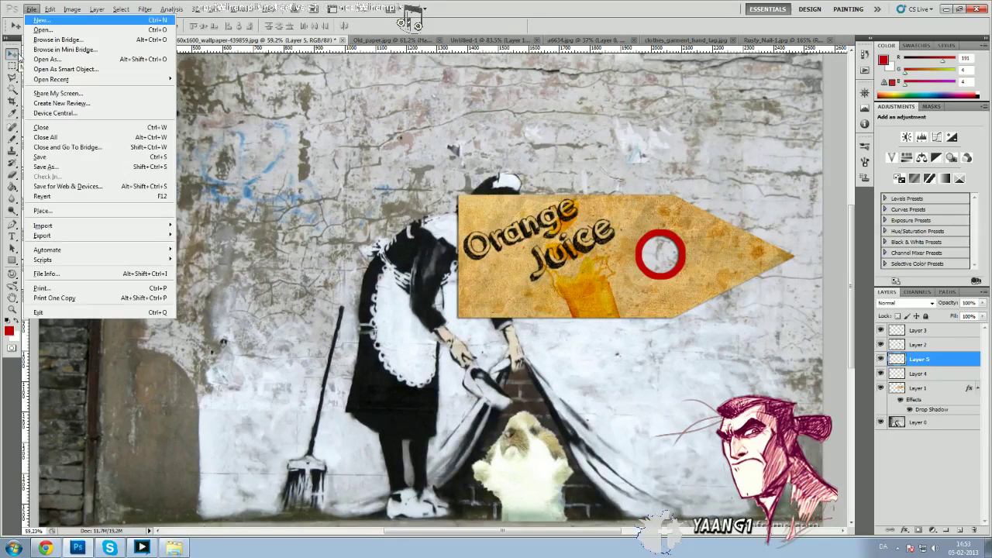
{"action": "left_click", "coordinate": [635, 224]}
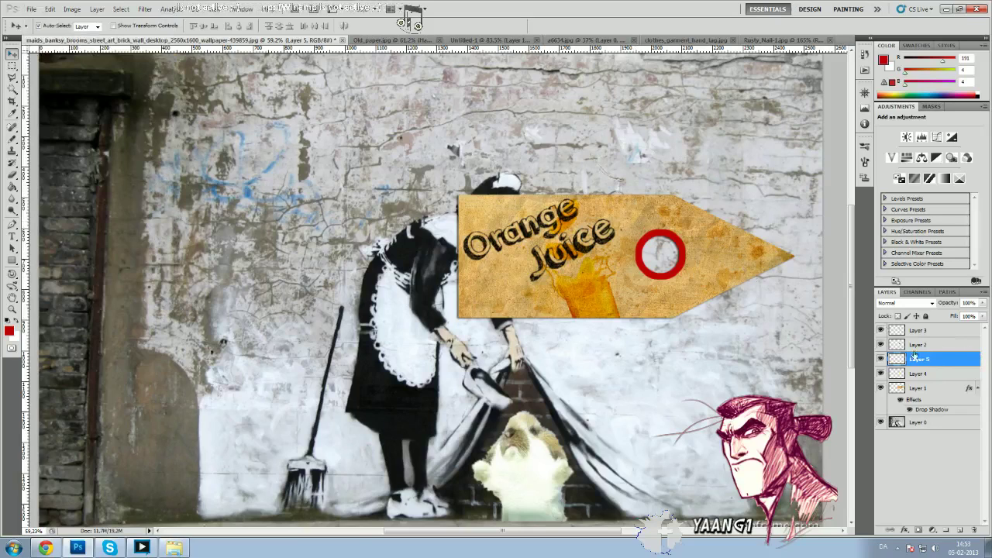
Step: Hide and show Layer 3, Layer 2 and Layer 4 in turn to check what each one contains
{"action": "left_click", "coordinate": [884, 330]}
{"action": "left_click", "coordinate": [884, 331]}
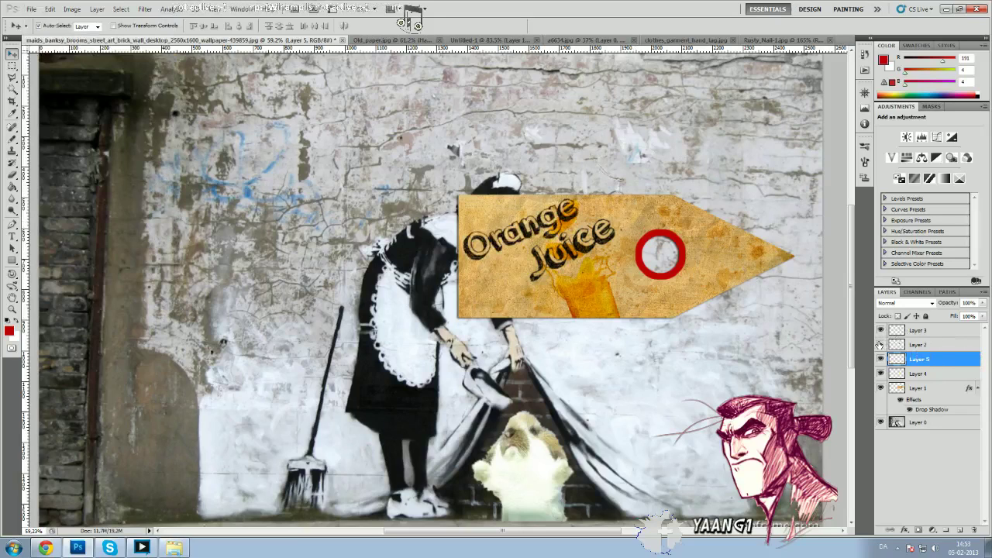
{"action": "left_click", "coordinate": [881, 344]}
{"action": "left_click", "coordinate": [881, 345]}
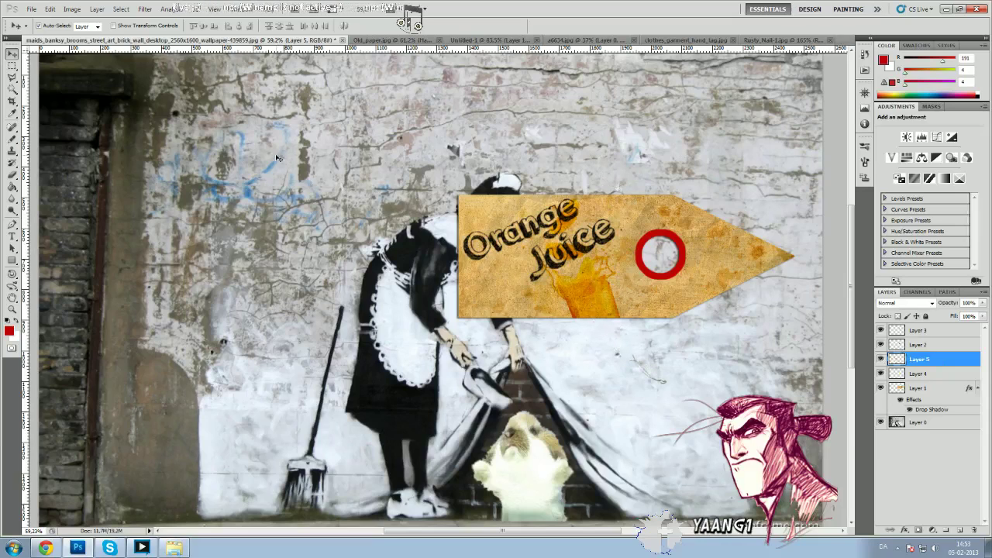
{"action": "left_click", "coordinate": [890, 373]}
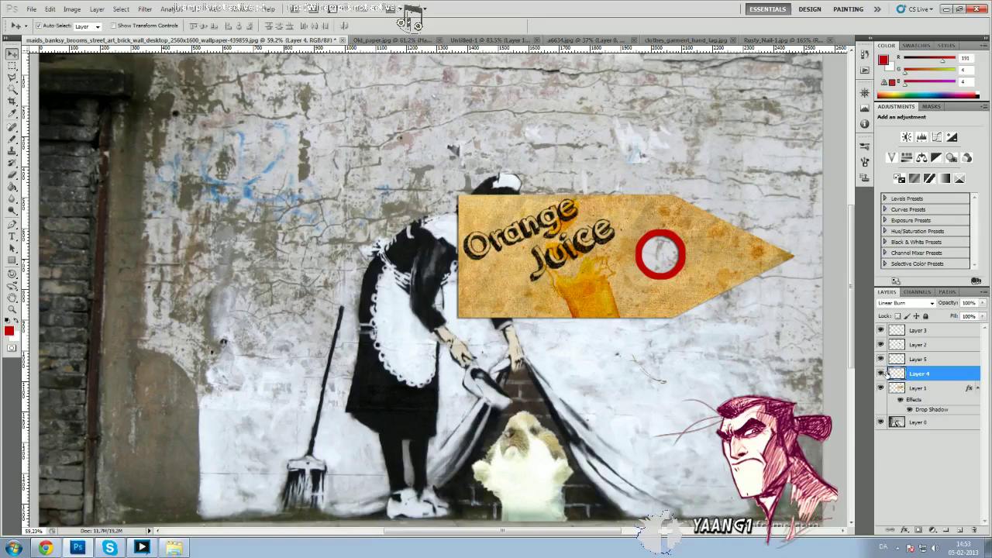
{"action": "left_click", "coordinate": [880, 373]}
{"action": "left_click", "coordinate": [881, 373]}
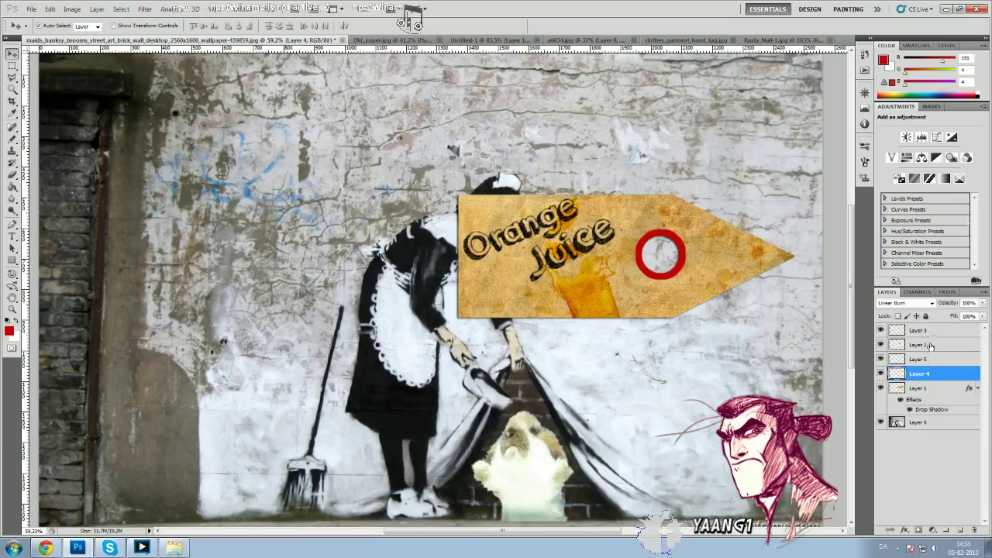
Step: Try merging Layer 4, Layer 2 and Layer 3 without the tag's paper layer, and undo the merge
{"action": "left_click", "coordinate": [931, 344], "text": "ctrl"}
{"action": "left_click", "coordinate": [932, 332], "text": "ctrl"}
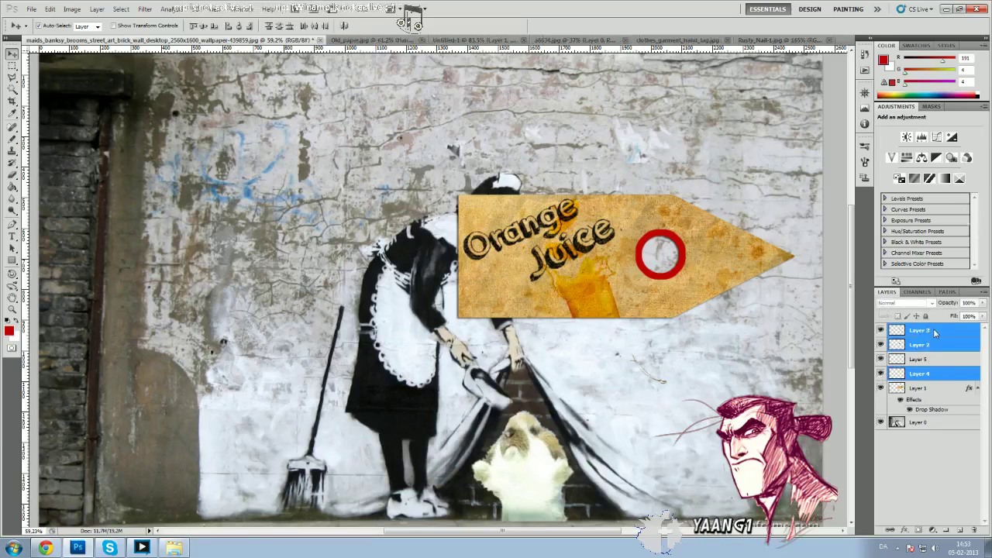
{"action": "right_click", "coordinate": [936, 333]}
{"action": "left_click", "coordinate": [923, 301]}
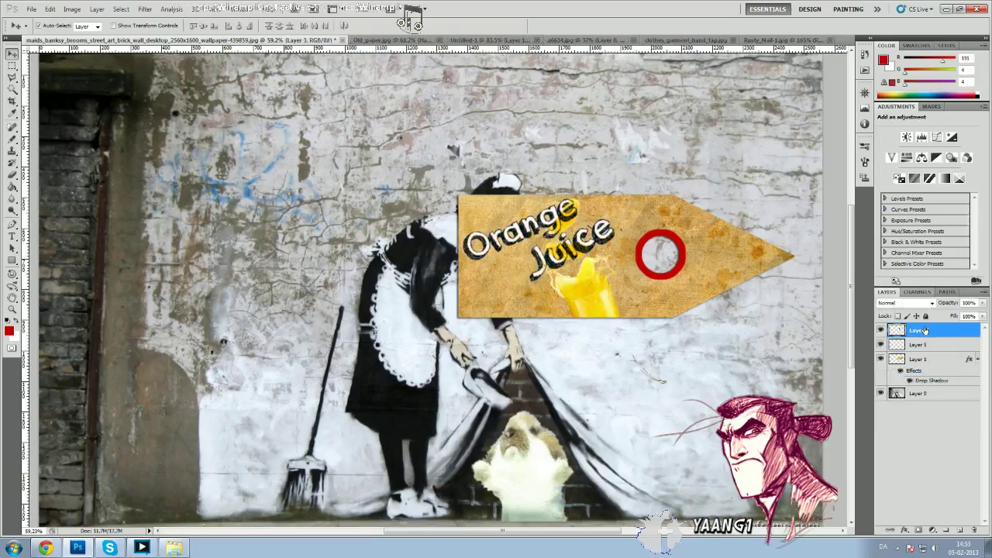
{"action": "key", "text": "ctrl+z"}
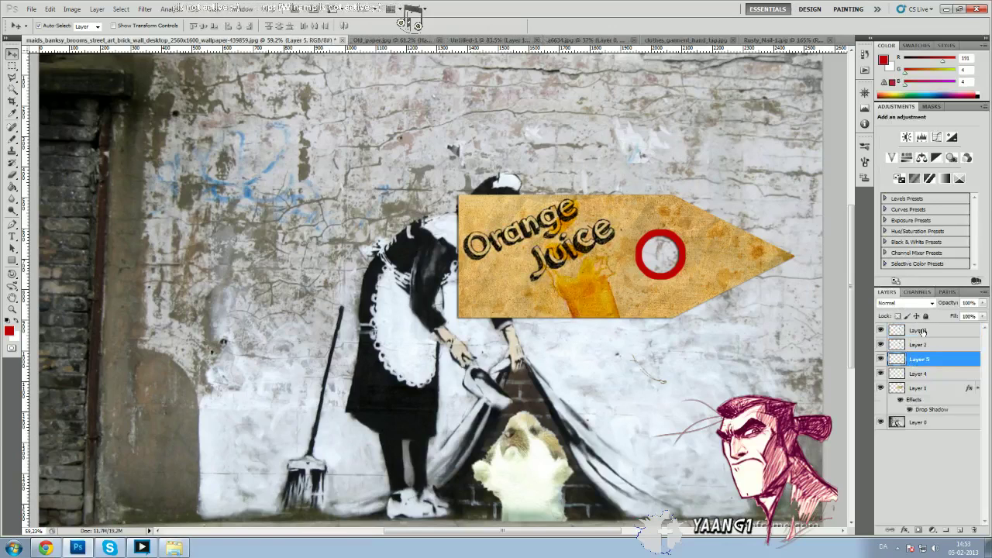
Step: Examine the contents of Layer 4 and Layer 1 by hiding and showing each of them
{"action": "left_click", "coordinate": [882, 374]}
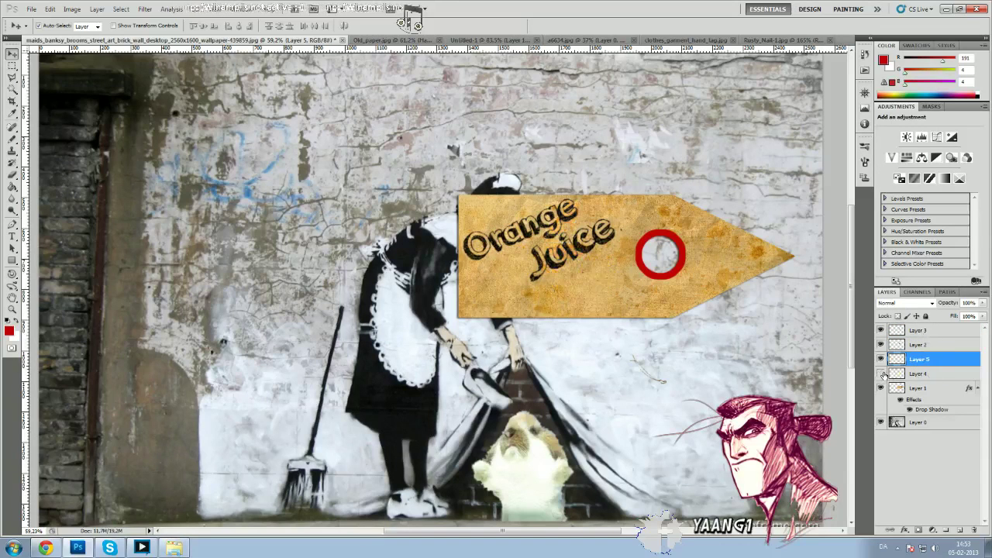
{"action": "left_click", "coordinate": [881, 374]}
{"action": "left_click", "coordinate": [882, 388]}
{"action": "left_click", "coordinate": [881, 387]}
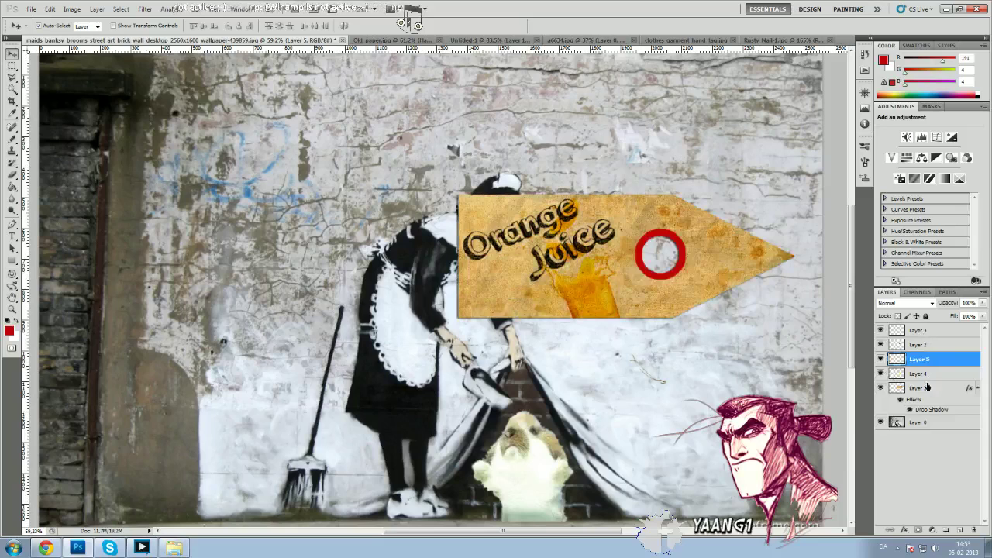
{"action": "left_click", "coordinate": [927, 387]}
{"action": "left_click", "coordinate": [925, 375]}
{"action": "left_click", "coordinate": [881, 374]}
{"action": "left_click", "coordinate": [882, 374]}
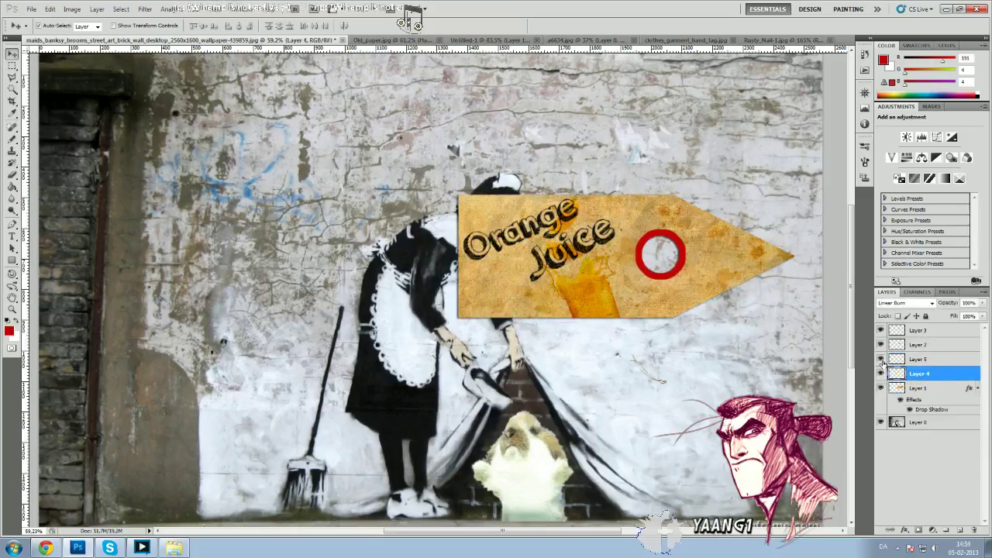
Step: Merge Layer 1, Layer 4, Layer 2 and Layer 3 into a single layer, leaving out the string and wall layers
{"action": "left_click", "coordinate": [934, 389]}
{"action": "left_click", "coordinate": [927, 375], "text": "ctrl"}
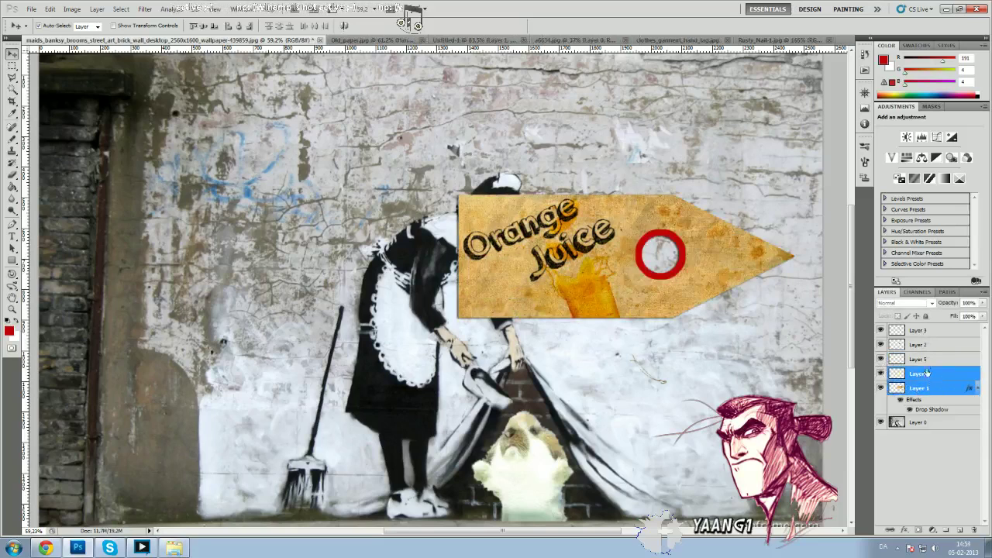
{"action": "left_click", "coordinate": [926, 344], "text": "ctrl"}
{"action": "left_click", "coordinate": [924, 331], "text": "ctrl"}
{"action": "right_click", "coordinate": [924, 327]}
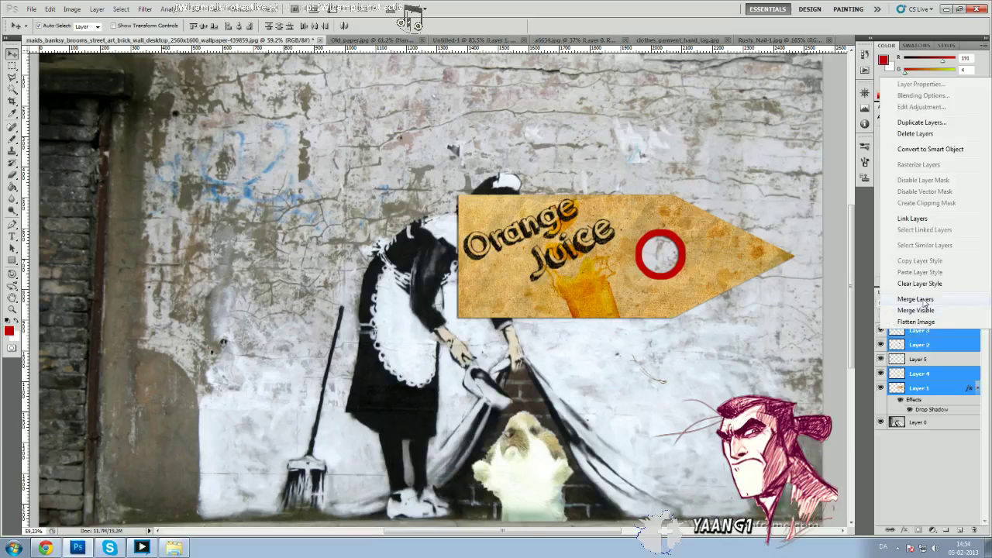
{"action": "left_click", "coordinate": [917, 300]}
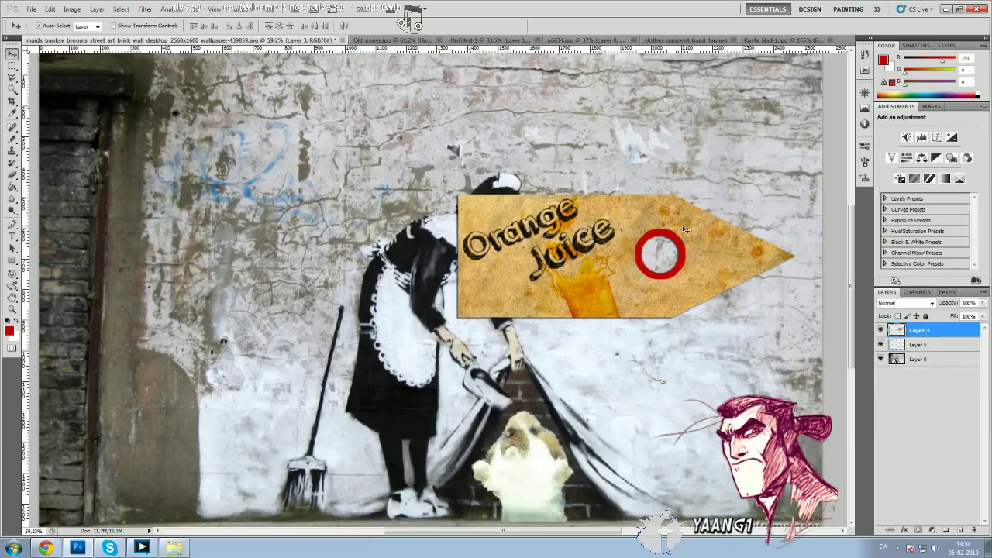
Step: Rename the merged tag layer as handtag
{"action": "double_click", "coordinate": [918, 329]}
{"action": "type", "text": "handtag"}
{"action": "key", "text": "Return"}
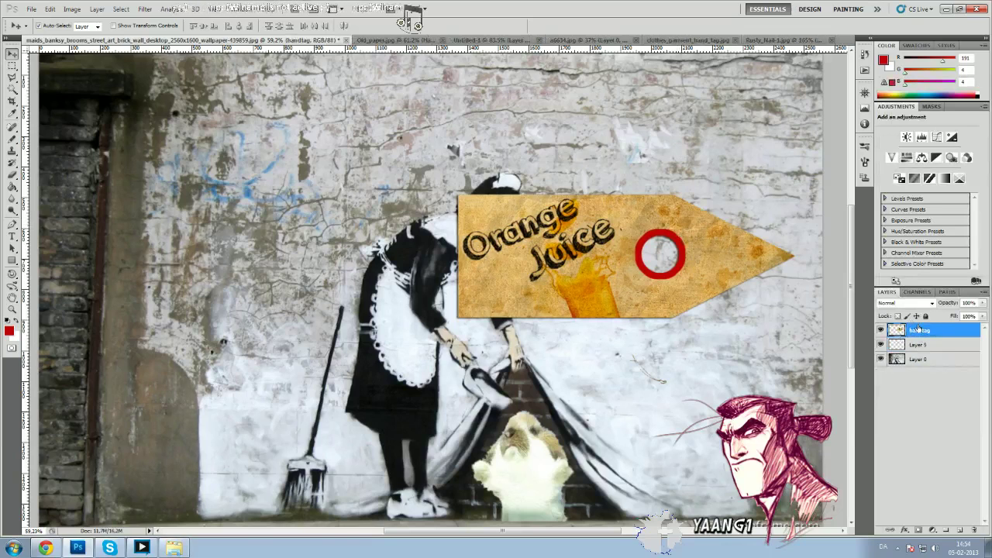
Step: Rotate the hand tag to -45°, scale it to 19.58% and place it on the wall beside the lifted curtain
{"action": "key", "text": "ctrl+t"}
{"action": "left_click_drag", "start_coordinate": [672, 157], "coordinate": [669, 275]}
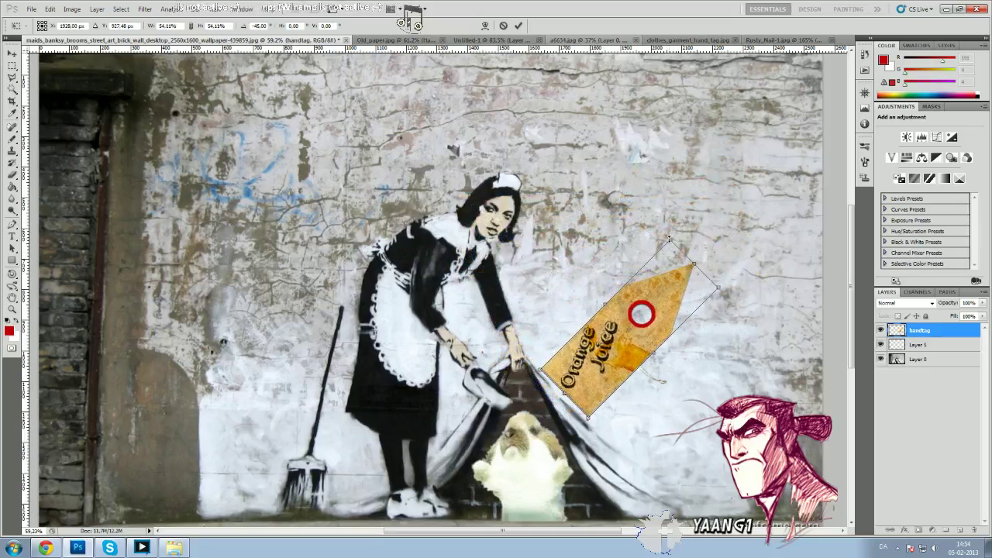
{"action": "left_click_drag", "start_coordinate": [669, 239], "coordinate": [646, 365]}
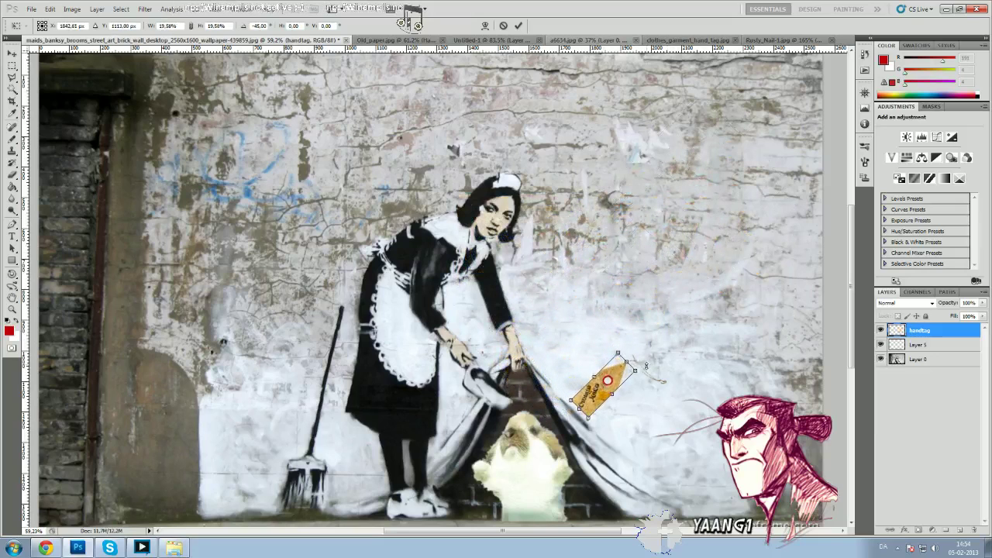
{"action": "left_click", "coordinate": [518, 26]}
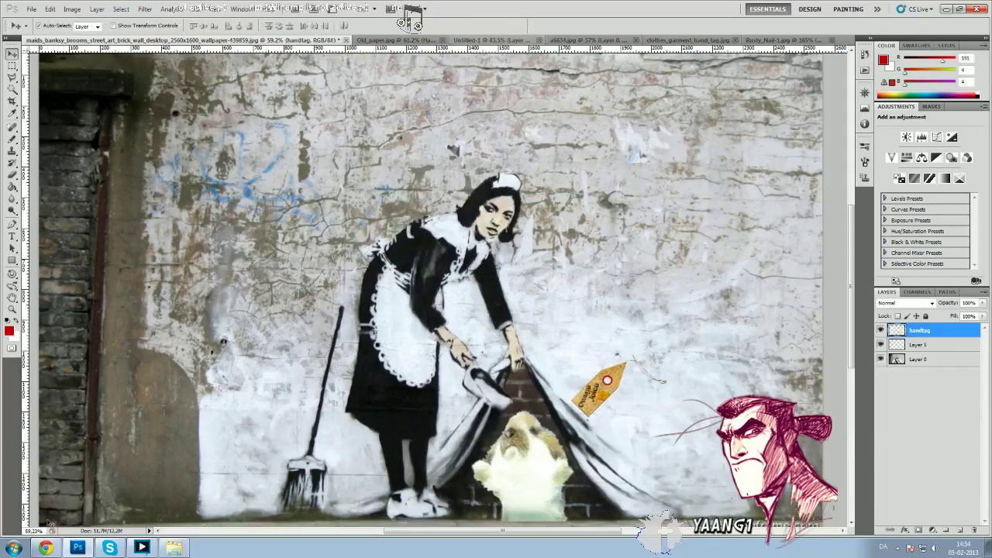
Step: Reorder the layers so the string's Layer 5 lies above the handtag layer
{"action": "key", "text": "ctrl+1"}
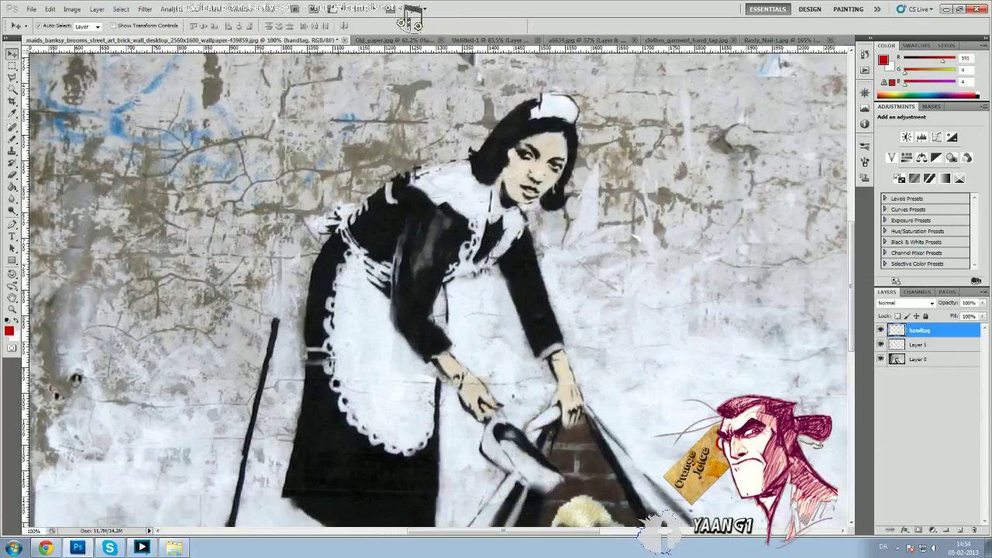
{"action": "left_click_drag", "start_coordinate": [589, 446], "coordinate": [369, 348]}
{"action": "scroll", "coordinate": [370, 348], "scroll_direction": "down", "scroll_amount": 5}
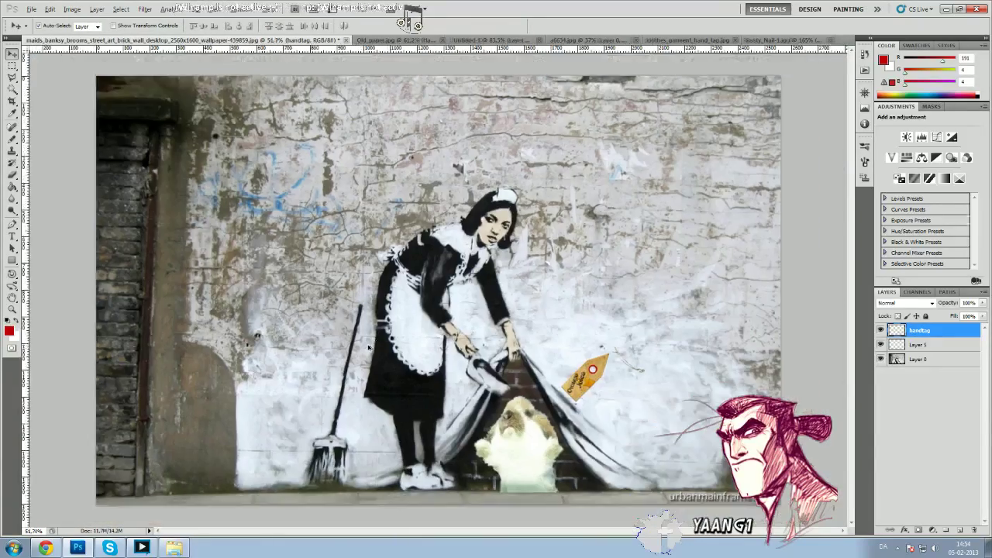
{"action": "scroll", "coordinate": [378, 349], "scroll_direction": "up", "scroll_amount": 2}
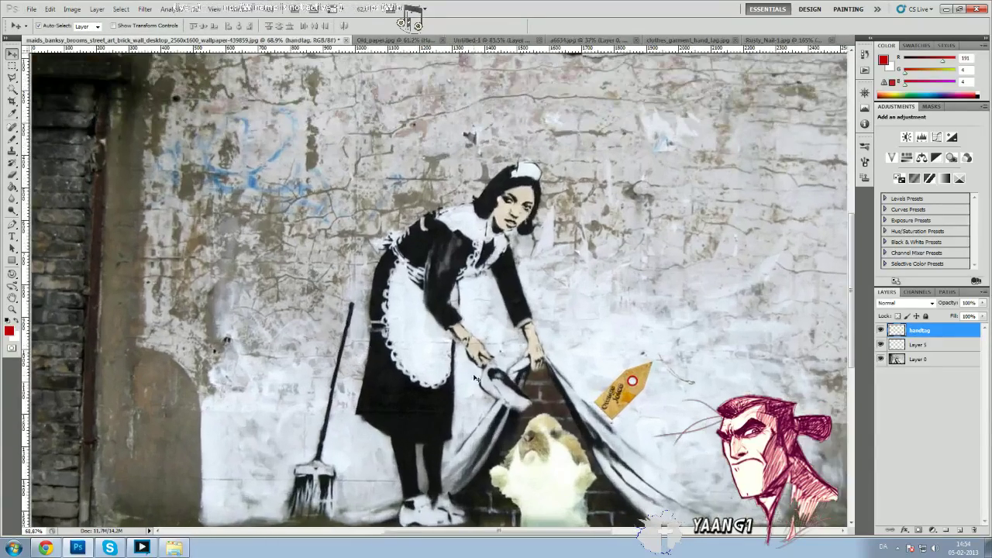
{"action": "scroll", "coordinate": [476, 378], "scroll_direction": "up", "scroll_amount": 2}
{"action": "left_click_drag", "start_coordinate": [484, 381], "coordinate": [401, 363]}
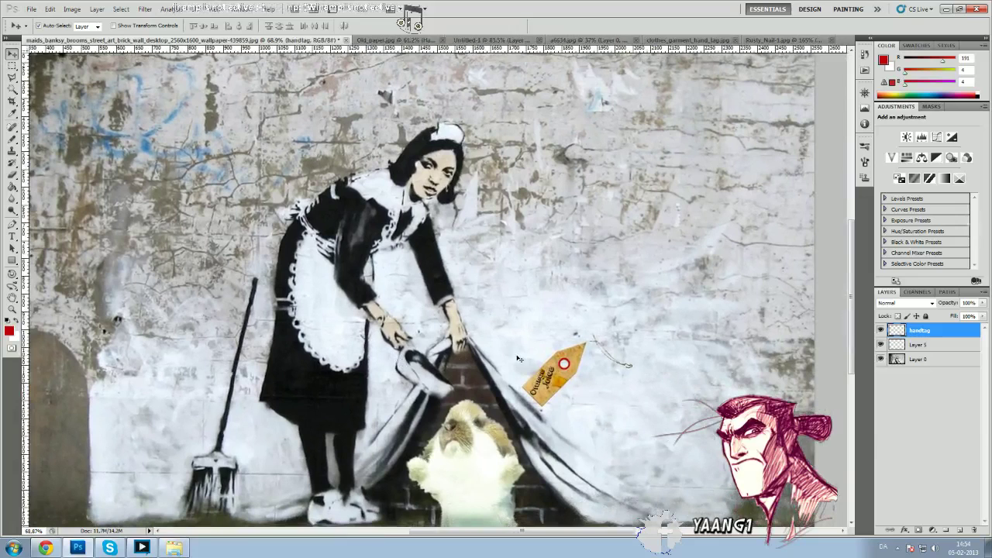
{"action": "left_click", "coordinate": [927, 344]}
{"action": "left_click_drag", "start_coordinate": [925, 344], "coordinate": [921, 330]}
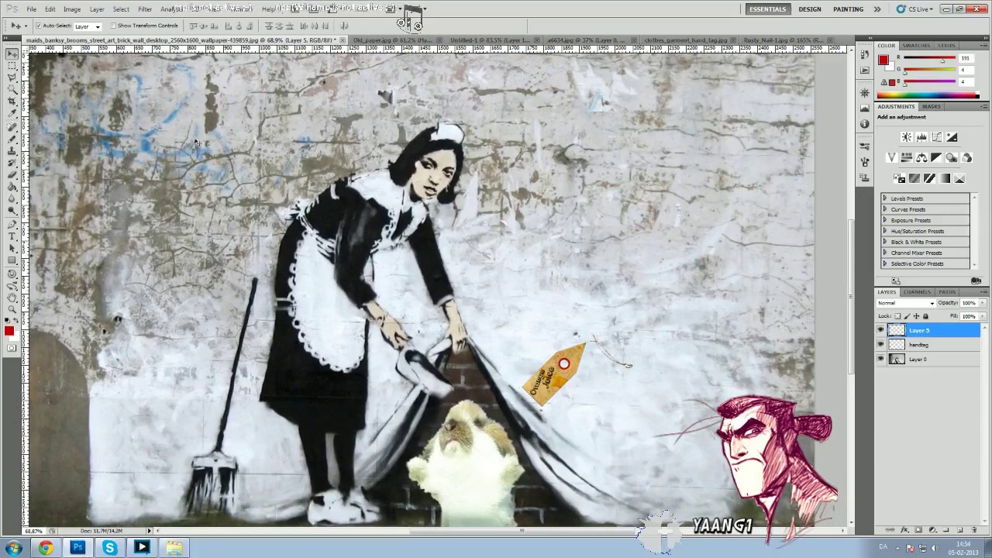
Step: Rotate the string by 64.16° and place its knotted end in the tag's red-ringed hole
{"action": "scroll", "coordinate": [627, 397], "scroll_direction": "up", "scroll_amount": 5}
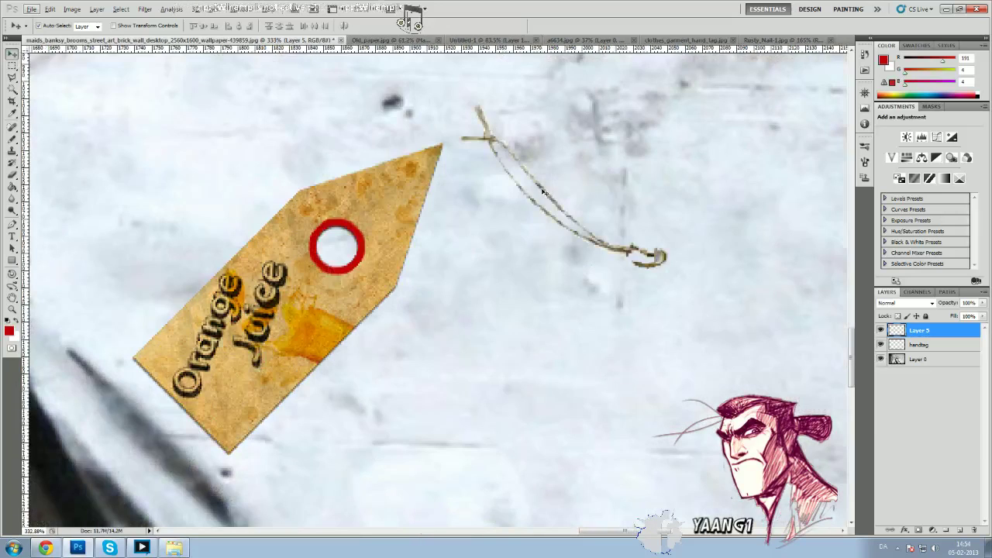
{"action": "left_click_drag", "start_coordinate": [545, 193], "coordinate": [446, 117]}
{"action": "key", "text": "ctrl+t"}
{"action": "scroll", "coordinate": [534, 179], "scroll_direction": "down", "scroll_amount": 2}
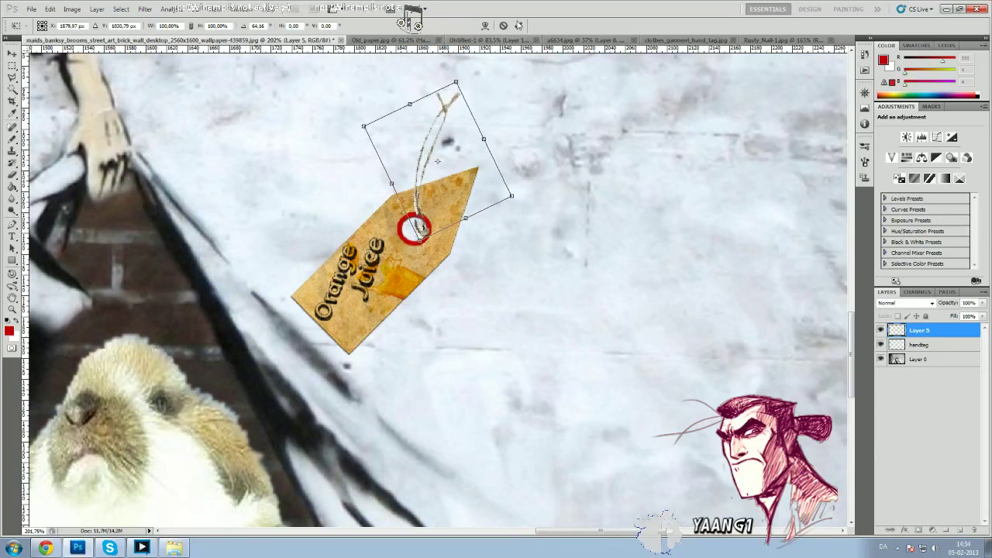
{"action": "key", "text": "Return"}
{"action": "scroll", "coordinate": [507, 204], "scroll_direction": "up", "scroll_amount": 5}
{"action": "left_click_drag", "start_coordinate": [360, 188], "coordinate": [464, 183]}
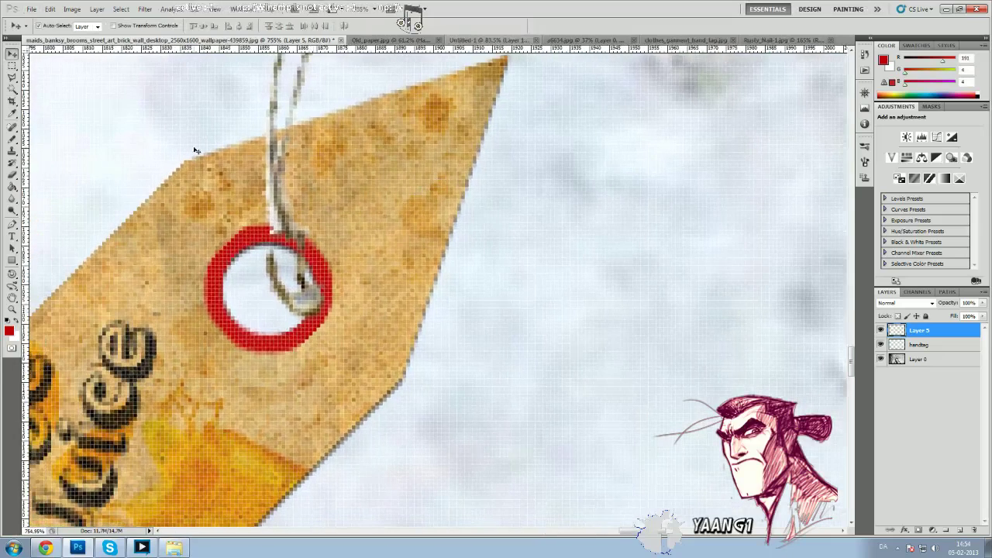
Step: Select the white fringe beside the string above the red ring with the Magic Wand, delete it and deselect
{"action": "key", "text": "w"}
{"action": "left_click", "coordinate": [273, 229]}
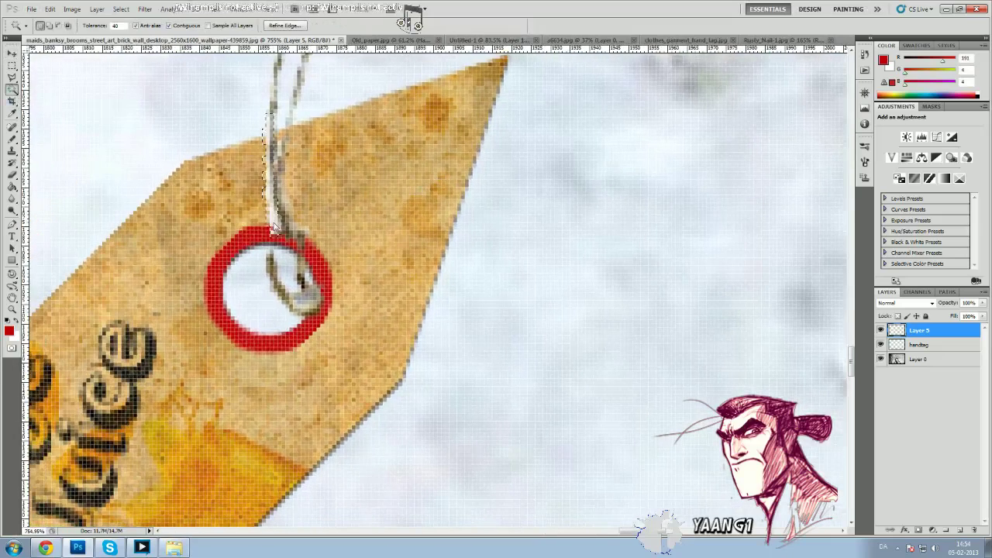
{"action": "left_click", "coordinate": [11, 66]}
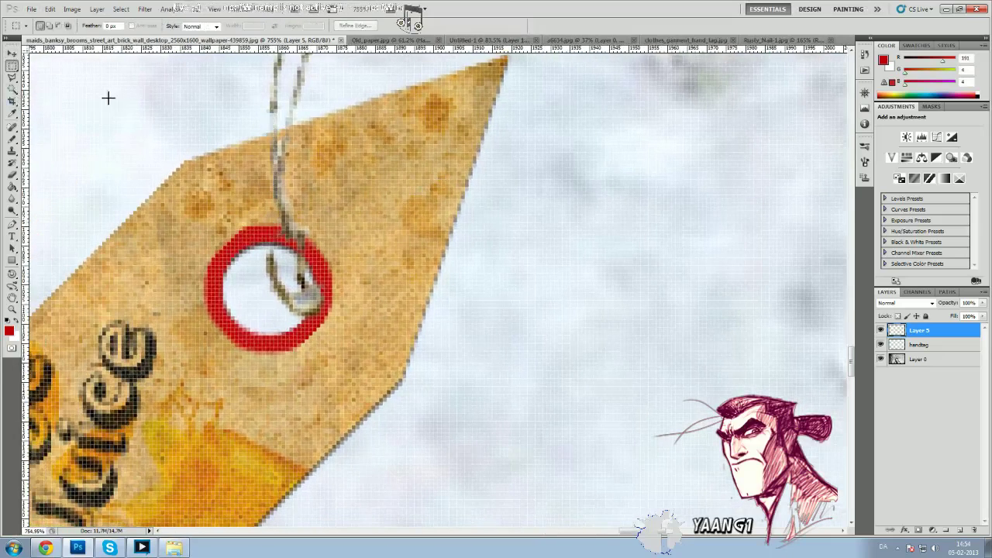
Step: Put Layer 5 beneath the handtag layer, outline the string loop visible inside the hole with the Polygonal Lasso, delete it and deselect
{"action": "scroll", "coordinate": [132, 116], "scroll_direction": "down", "scroll_amount": 4}
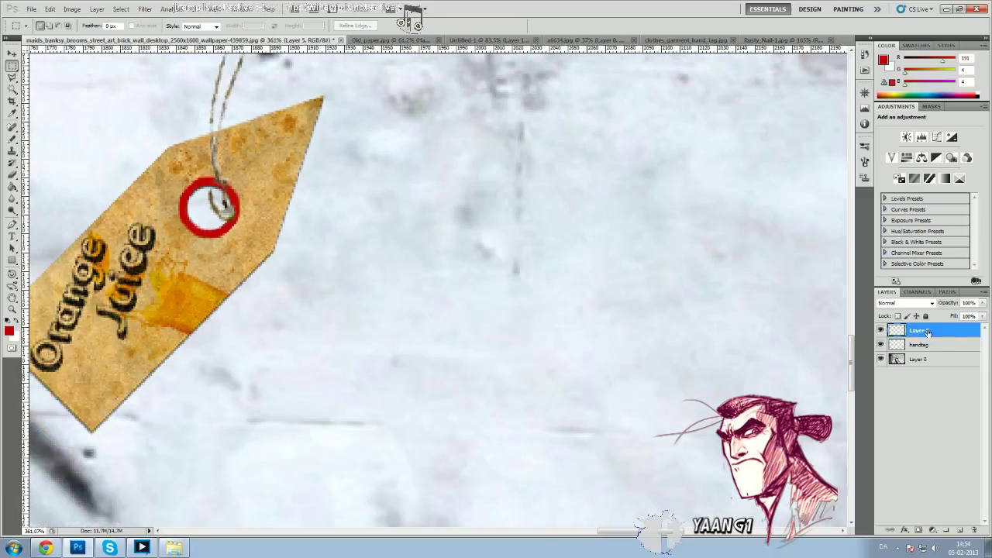
{"action": "left_click_drag", "start_coordinate": [924, 330], "coordinate": [911, 346]}
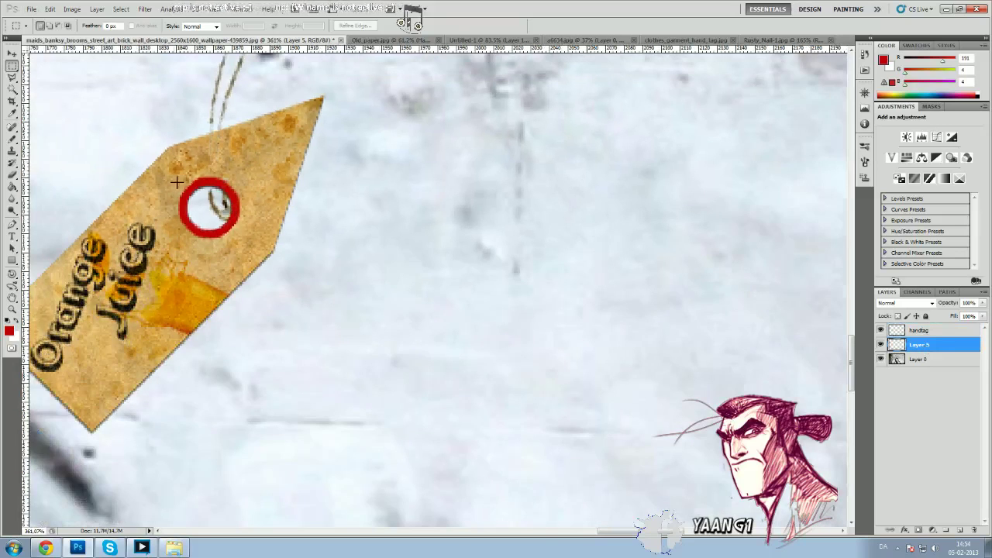
{"action": "left_click", "coordinate": [11, 78]}
{"action": "scroll", "coordinate": [247, 217], "scroll_direction": "up", "scroll_amount": 2}
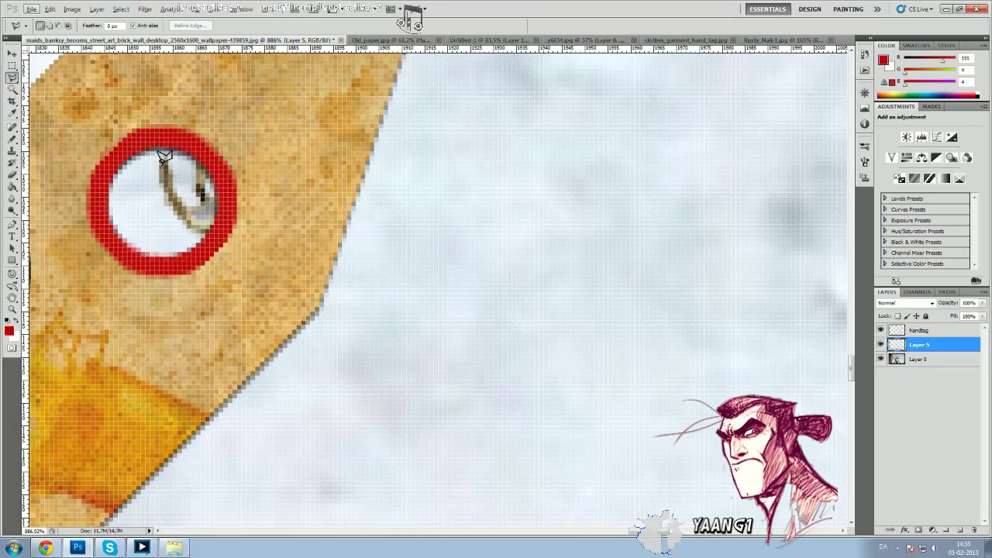
{"action": "mouse_move", "coordinate": [158, 152]}
{"action": "left_mouse_down"}
{"action": "mouse_move", "coordinate": [198, 163]}
{"action": "mouse_move", "coordinate": [217, 189]}
{"action": "mouse_move", "coordinate": [223, 228]}
{"action": "mouse_move", "coordinate": [208, 249]}
{"action": "mouse_move", "coordinate": [186, 242]}
{"action": "mouse_move", "coordinate": [154, 191]}
{"action": "mouse_move", "coordinate": [164, 154]}
{"action": "left_mouse_up"}
{"action": "key", "text": "Delete"}
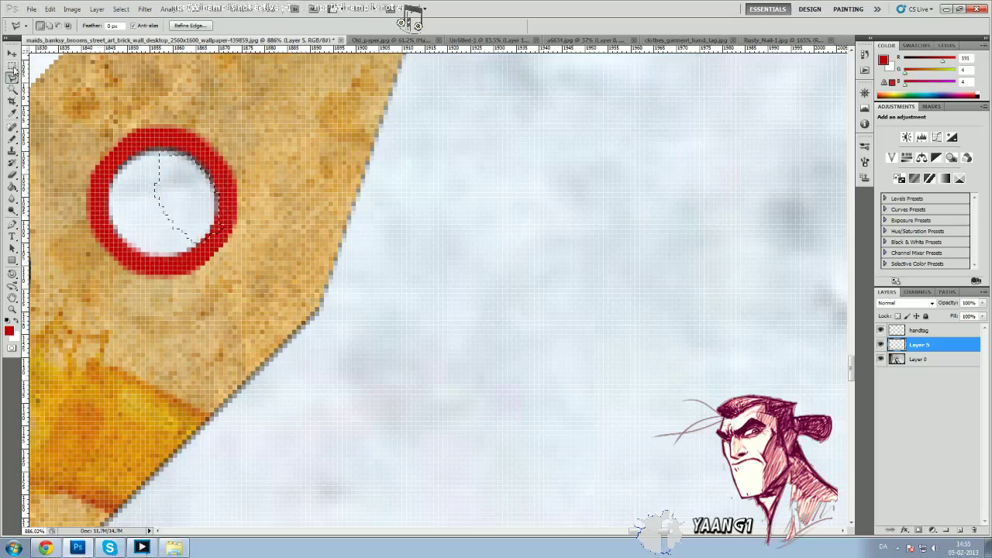
{"action": "key", "text": "m"}
{"action": "key", "text": "ctrl+d"}
Step: Return Layer 5 above the handtag layer and delete the leftover piece of string on the red ring using a rectangular selection
{"action": "left_click_drag", "start_coordinate": [930, 332], "coordinate": [927, 331]}
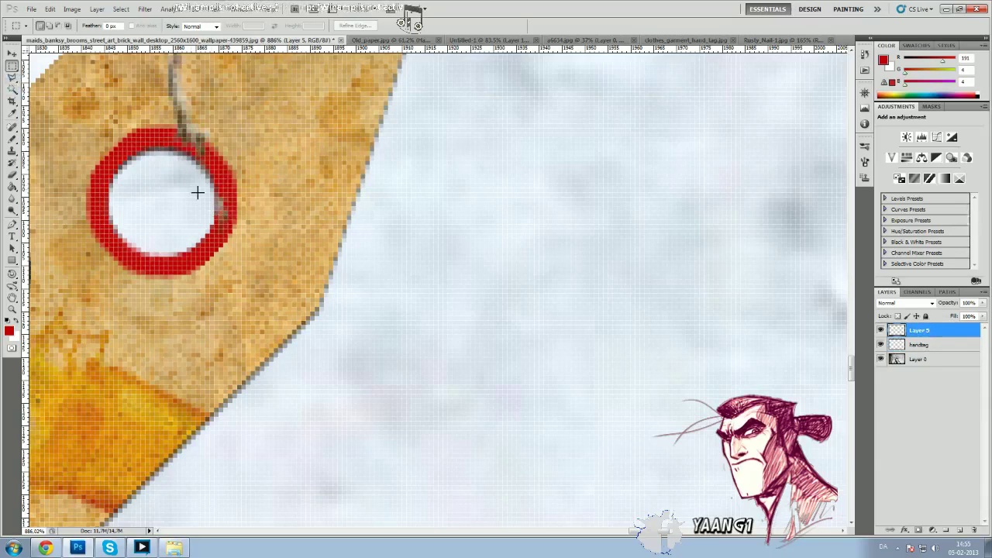
{"action": "left_click_drag", "start_coordinate": [189, 185], "coordinate": [302, 264]}
{"action": "scroll", "coordinate": [388, 287], "scroll_direction": "down", "scroll_amount": 2}
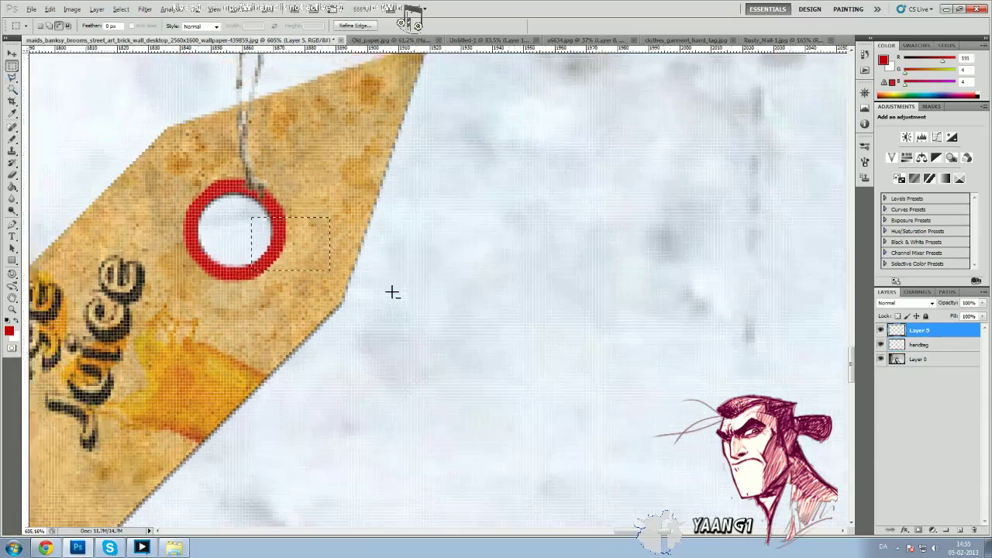
{"action": "scroll", "coordinate": [392, 292], "scroll_direction": "down", "scroll_amount": 5}
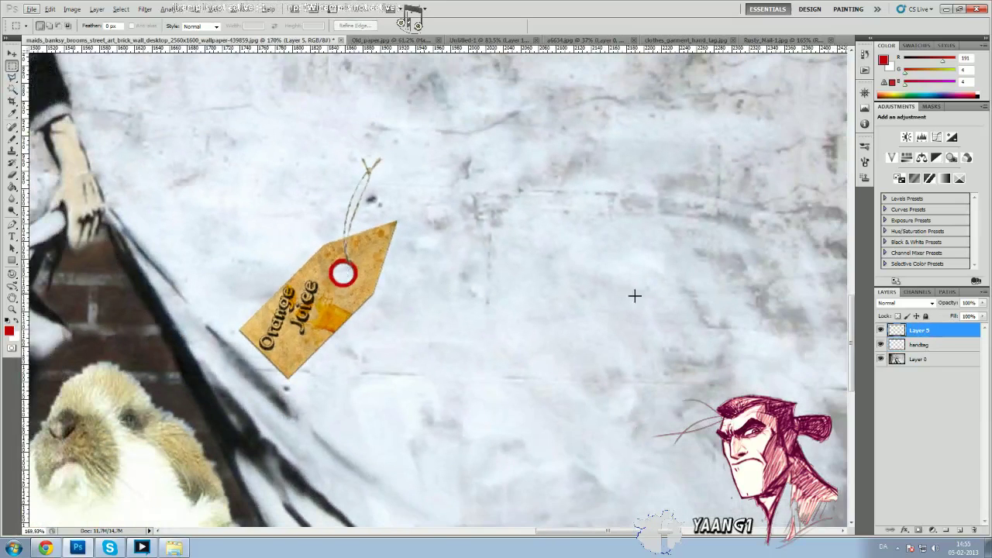
{"action": "key", "text": "alt+w"}
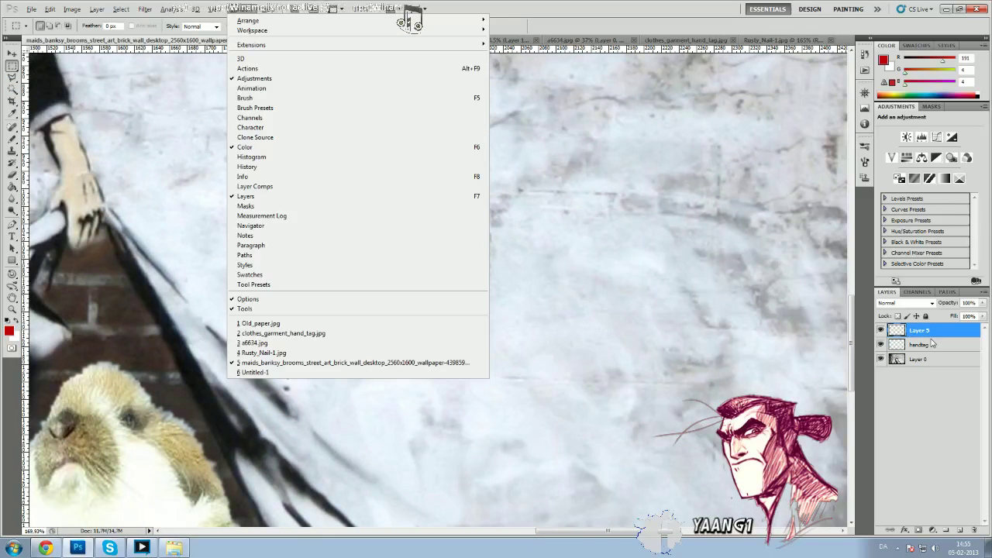
{"action": "key", "text": "Escape"}
Step: Rotate the handtag layer by about -14.5° so the tag hangs more upright
{"action": "left_click", "coordinate": [12, 53]}
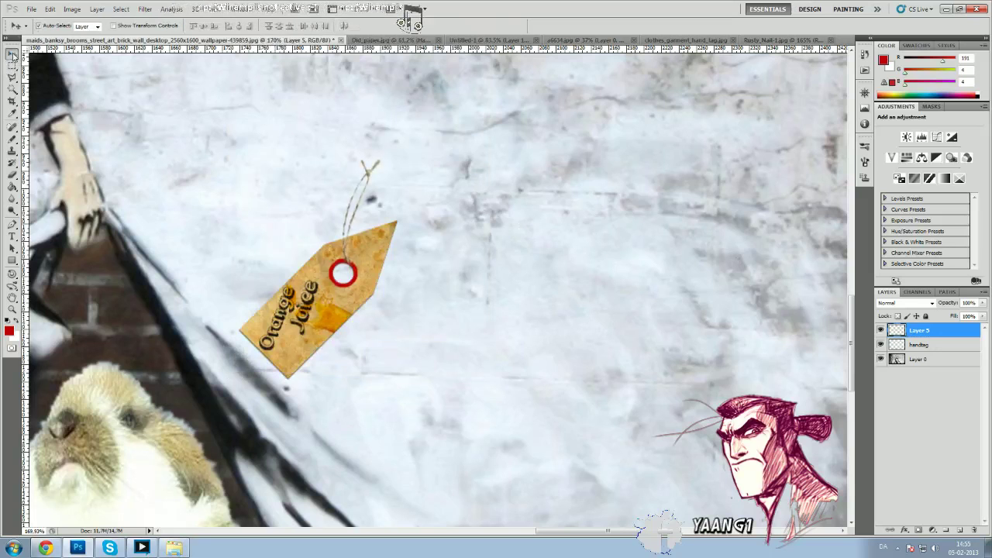
{"action": "scroll", "coordinate": [556, 315], "scroll_direction": "down", "scroll_amount": 5}
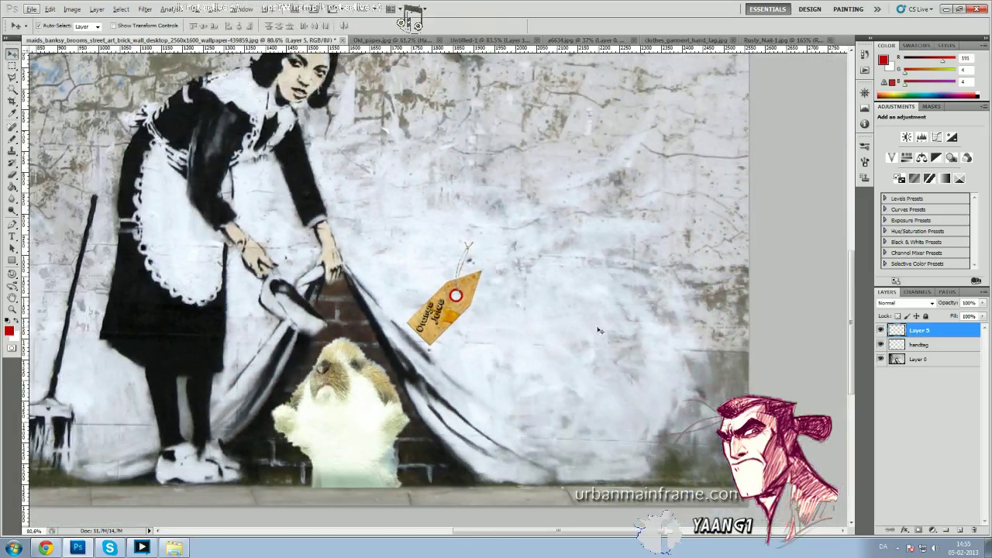
{"action": "left_click", "coordinate": [919, 343]}
{"action": "key", "text": "ctrl+t"}
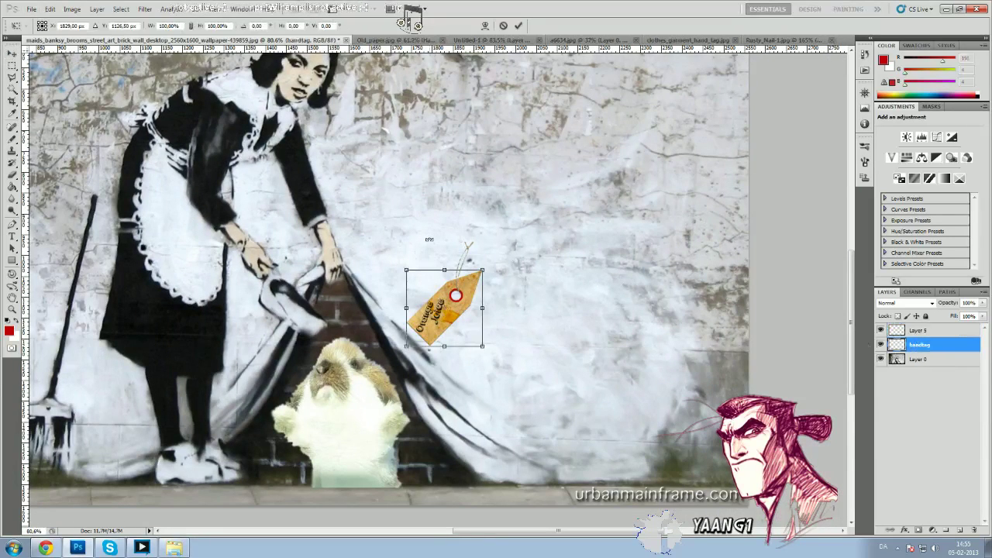
{"action": "left_click_drag", "start_coordinate": [429, 239], "coordinate": [410, 239]}
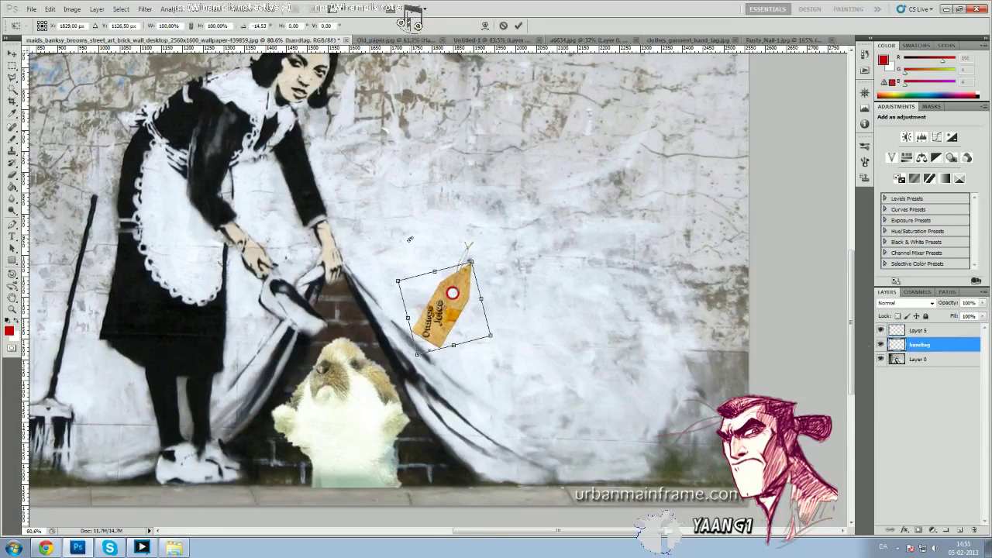
{"action": "left_click", "coordinate": [518, 25]}
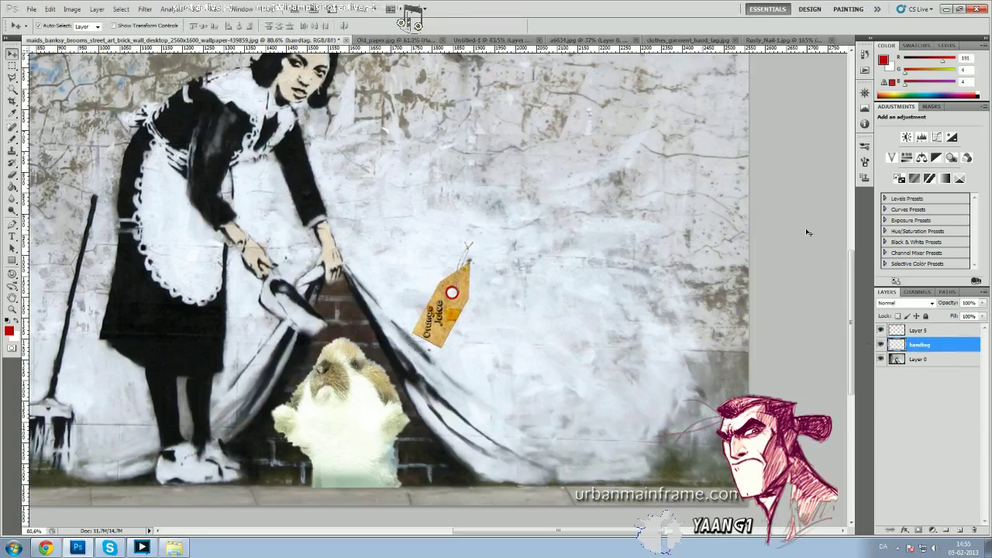
Step: Nudge the string's Layer 5 sideways so it meets the rotated tag's hole
{"action": "left_click", "coordinate": [924, 331]}
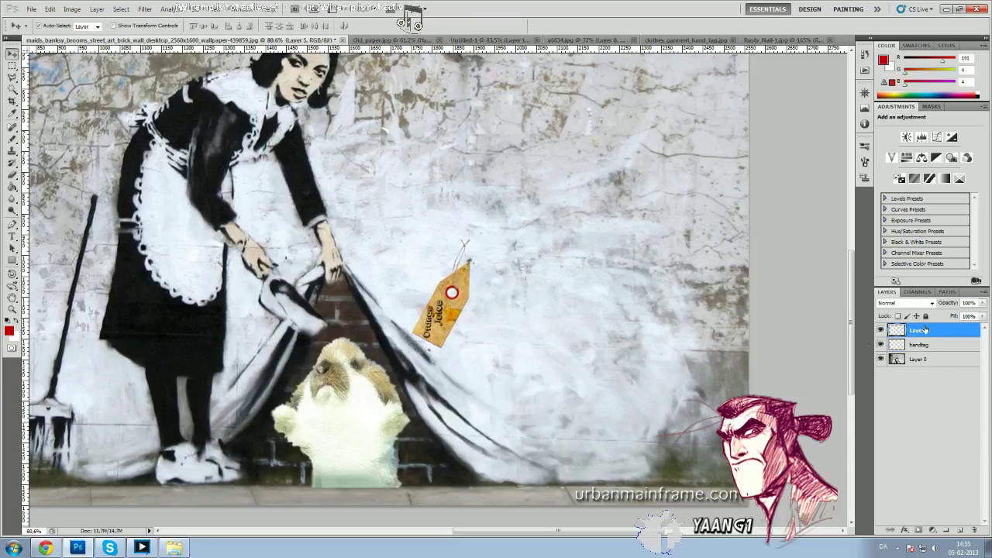
{"action": "scroll", "coordinate": [586, 332], "scroll_direction": "up", "scroll_amount": 5}
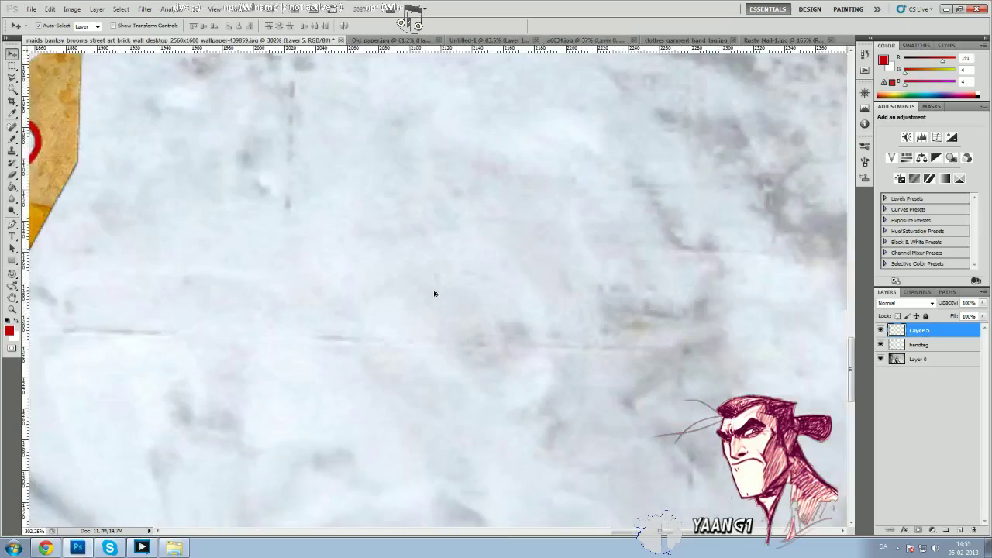
{"action": "scroll", "coordinate": [436, 294], "scroll_direction": "down", "scroll_amount": 4}
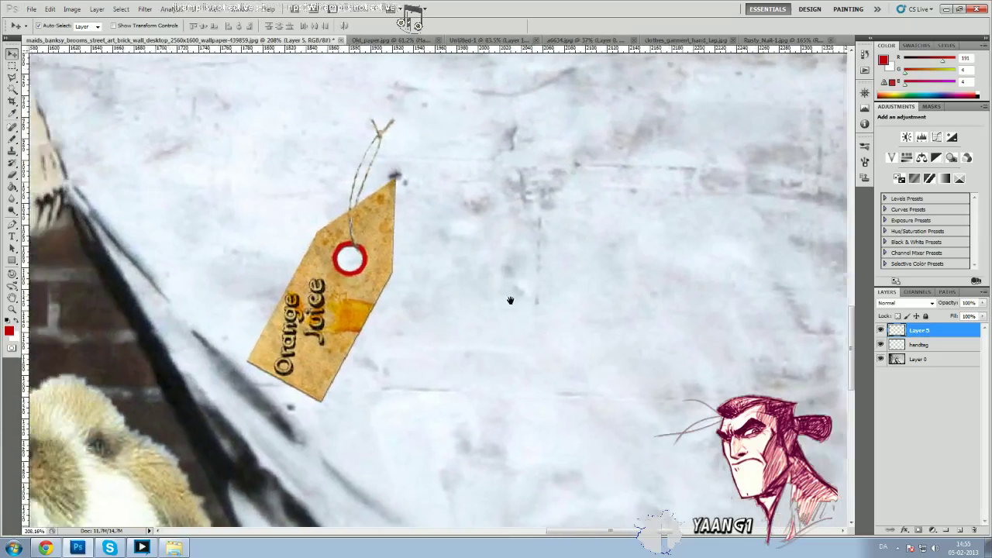
{"action": "scroll", "coordinate": [520, 303], "scroll_direction": "down", "scroll_amount": 4}
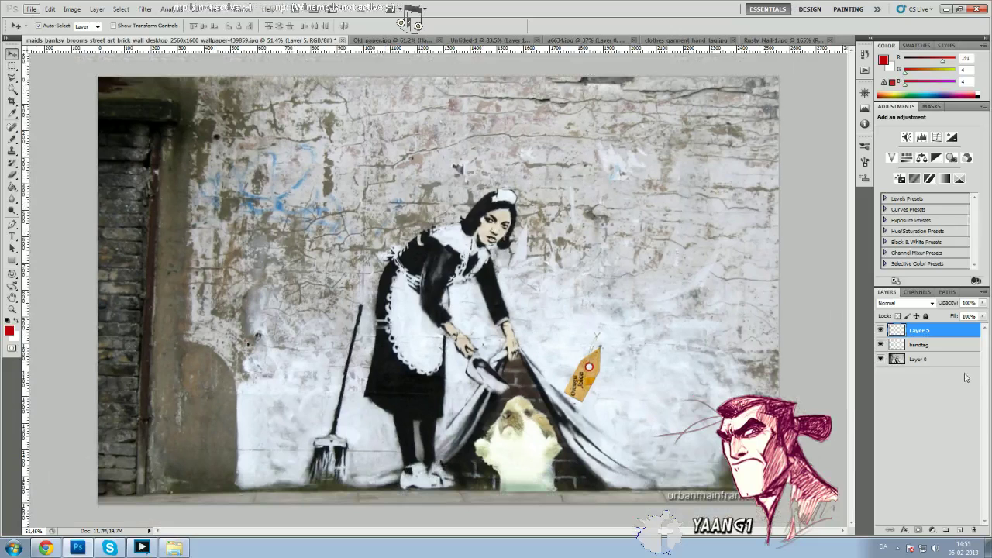
Step: Switch to the Rusty_Nail-1.jpg document and convert its Background into an editable layer
{"action": "left_click", "coordinate": [963, 394]}
{"action": "key", "text": "ctrl+Tab"}
{"action": "key", "text": "ctrl+Tab"}
{"action": "key", "text": "ctrl+Tab"}
{"action": "key", "text": "ctrl+Tab"}
{"action": "key", "text": "ctrl+Tab"}
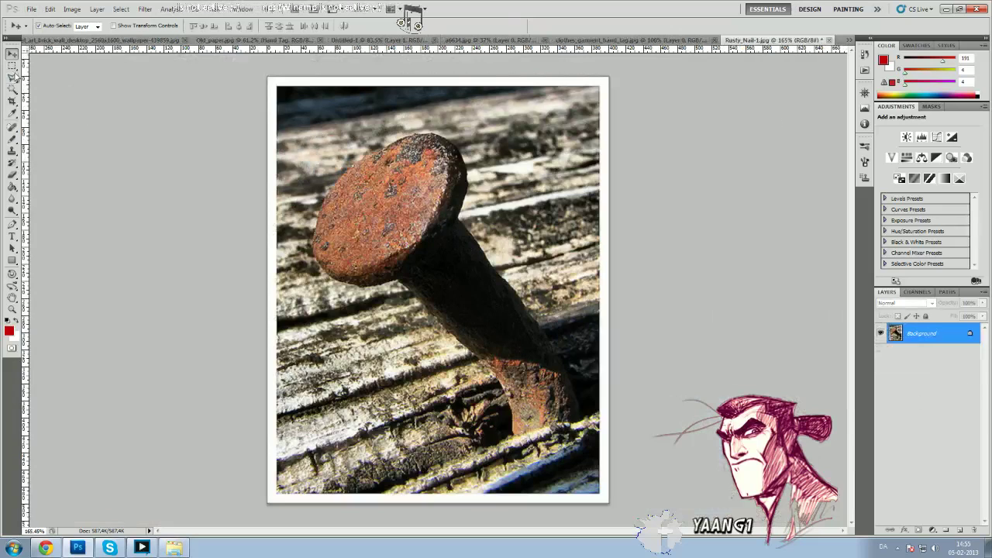
{"action": "left_click", "coordinate": [13, 76]}
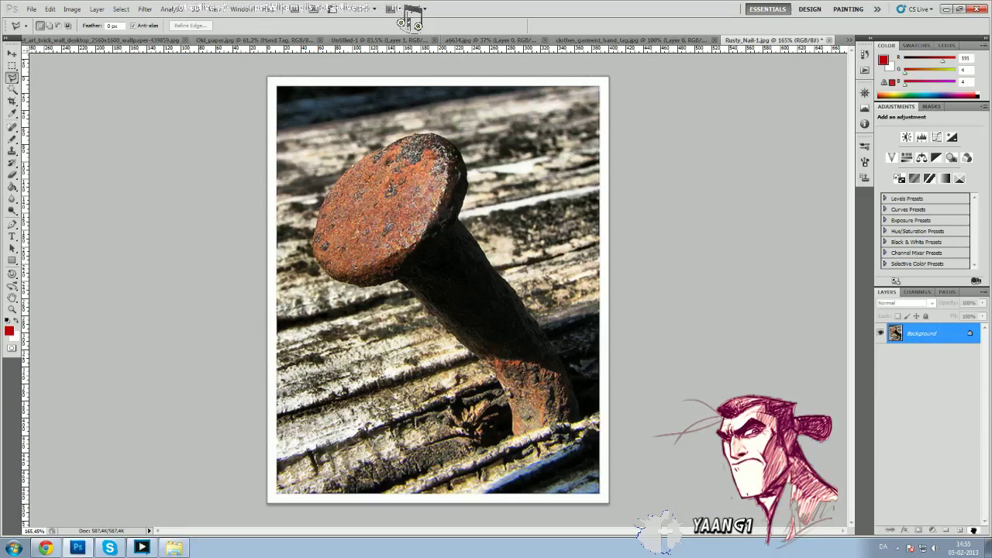
{"action": "double_click", "coordinate": [923, 333], "text": "alt"}
Step: Outline the rusty nail's head and dark upper shank with the Polygonal Lasso, ending the shank in a point
{"action": "scroll", "coordinate": [523, 310], "scroll_direction": "up", "scroll_amount": 1}
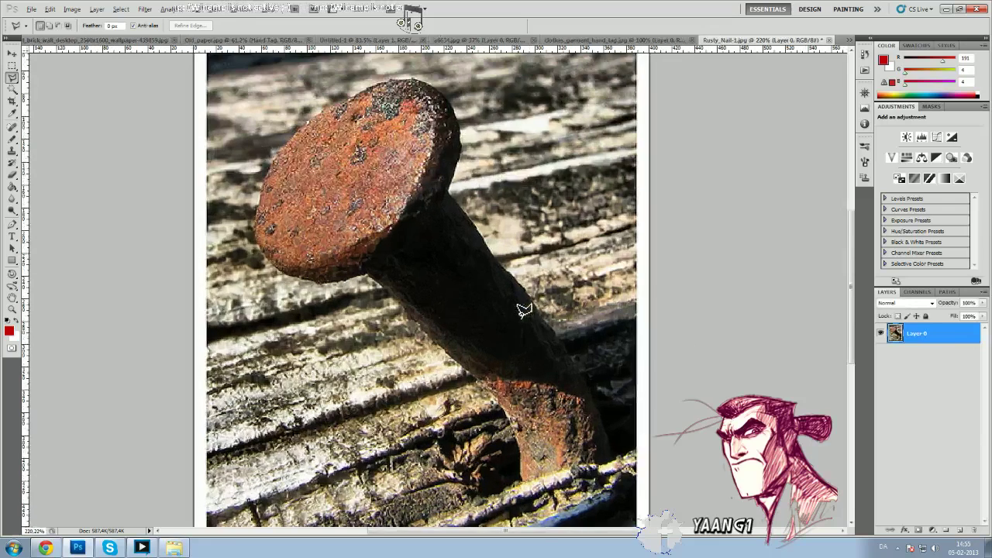
{"action": "mouse_move", "coordinate": [528, 377]}
{"action": "left_mouse_down"}
{"action": "mouse_move", "coordinate": [517, 277]}
{"action": "mouse_move", "coordinate": [462, 209]}
{"action": "left_mouse_up"}
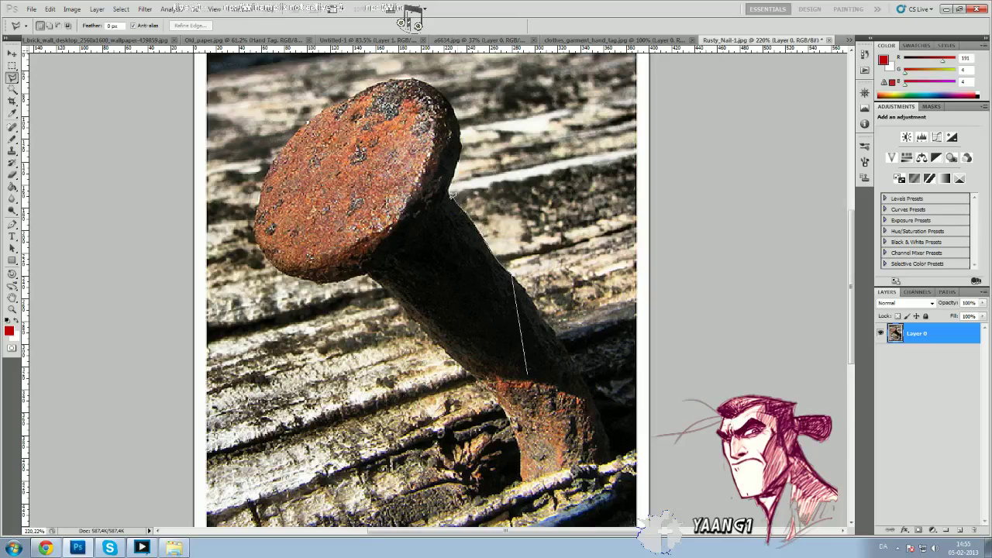
{"action": "mouse_move", "coordinate": [457, 175]}
{"action": "left_mouse_down"}
{"action": "mouse_move", "coordinate": [463, 121]}
{"action": "mouse_move", "coordinate": [442, 87]}
{"action": "mouse_move", "coordinate": [422, 80]}
{"action": "mouse_move", "coordinate": [355, 93]}
{"action": "mouse_move", "coordinate": [302, 128]}
{"action": "mouse_move", "coordinate": [269, 174]}
{"action": "mouse_move", "coordinate": [255, 247]}
{"action": "mouse_move", "coordinate": [275, 273]}
{"action": "mouse_move", "coordinate": [328, 290]}
{"action": "mouse_move", "coordinate": [371, 276]}
{"action": "mouse_move", "coordinate": [464, 368]}
{"action": "mouse_move", "coordinate": [526, 373]}
{"action": "left_mouse_up"}
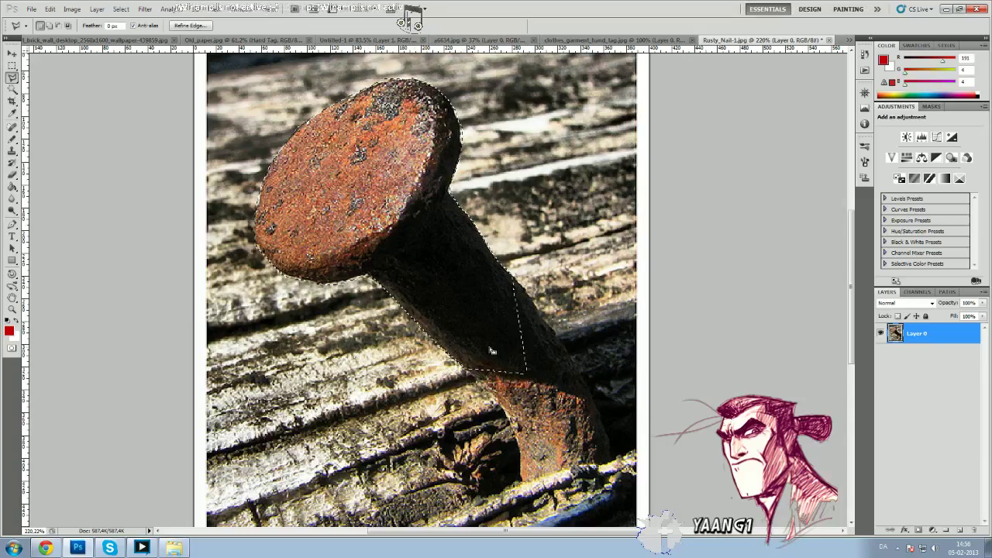
{"action": "scroll", "coordinate": [436, 281], "scroll_direction": "down", "scroll_amount": 2}
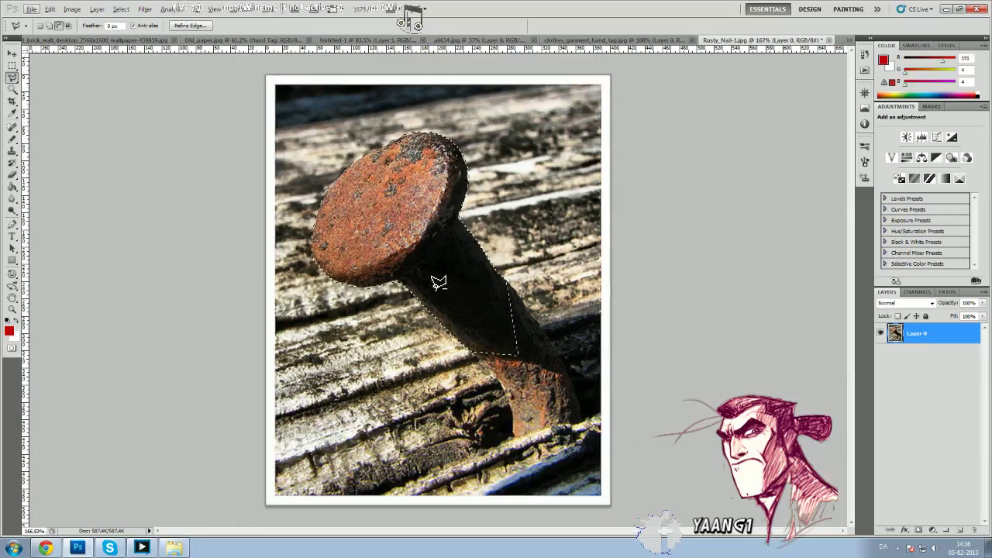
Step: Invert the selection, delete the wood background around the nail and invert again so only the nail is selected
{"action": "right_click", "coordinate": [439, 282]}
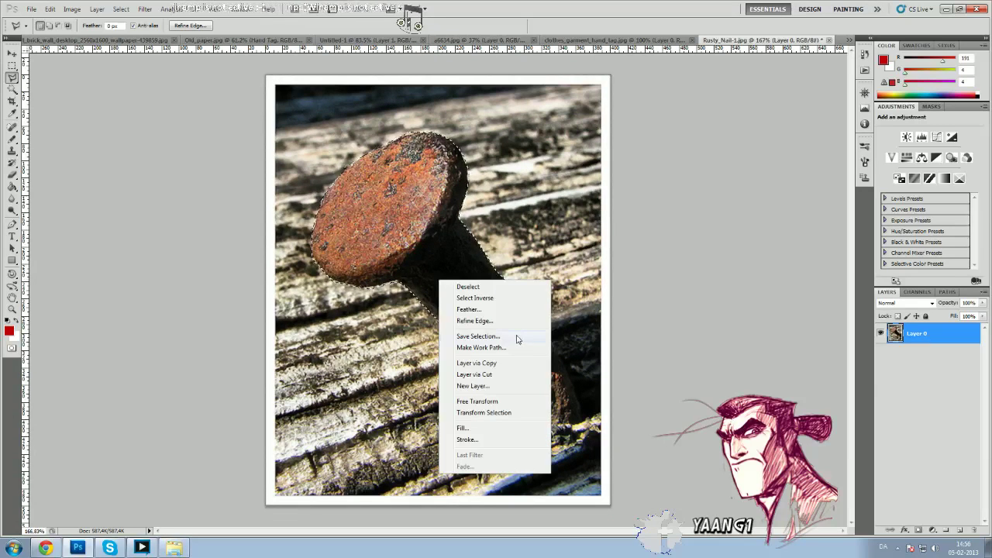
{"action": "left_click", "coordinate": [493, 299]}
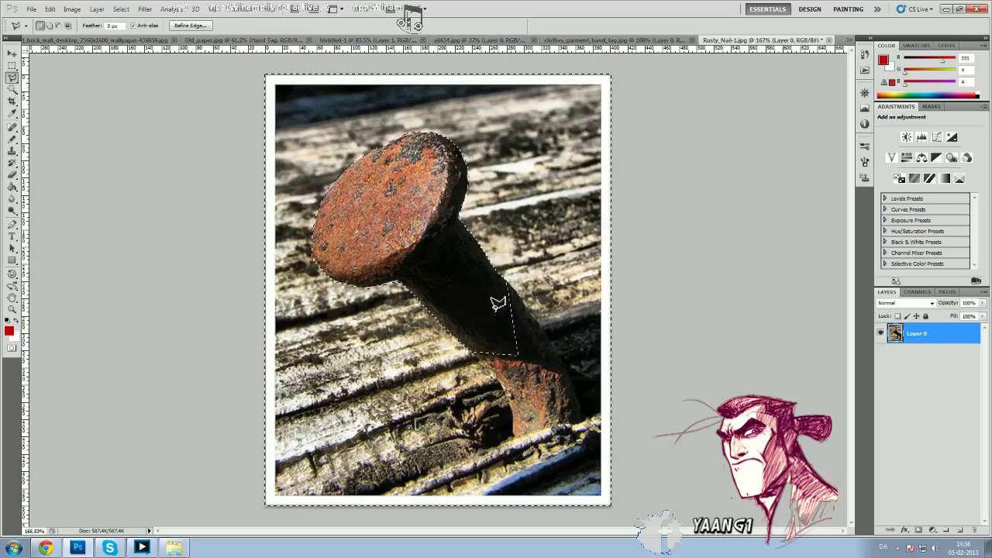
{"action": "key", "text": "Delete"}
{"action": "right_click", "coordinate": [423, 256]}
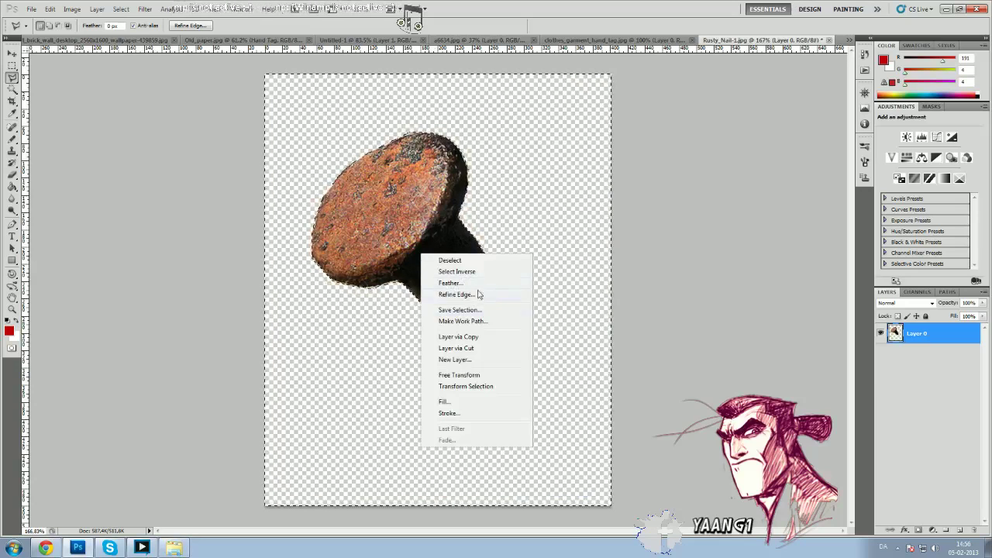
{"action": "left_click", "coordinate": [470, 261]}
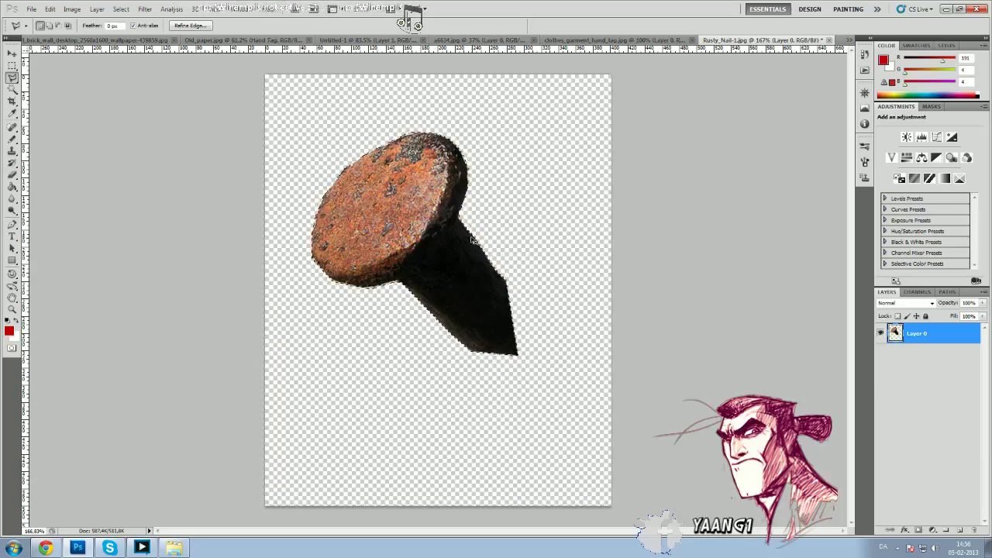
Step: Copy the cut-out nail into the maid wall image and place it on the wall above the hand tag
{"action": "key", "text": "ctrl+Tab"}
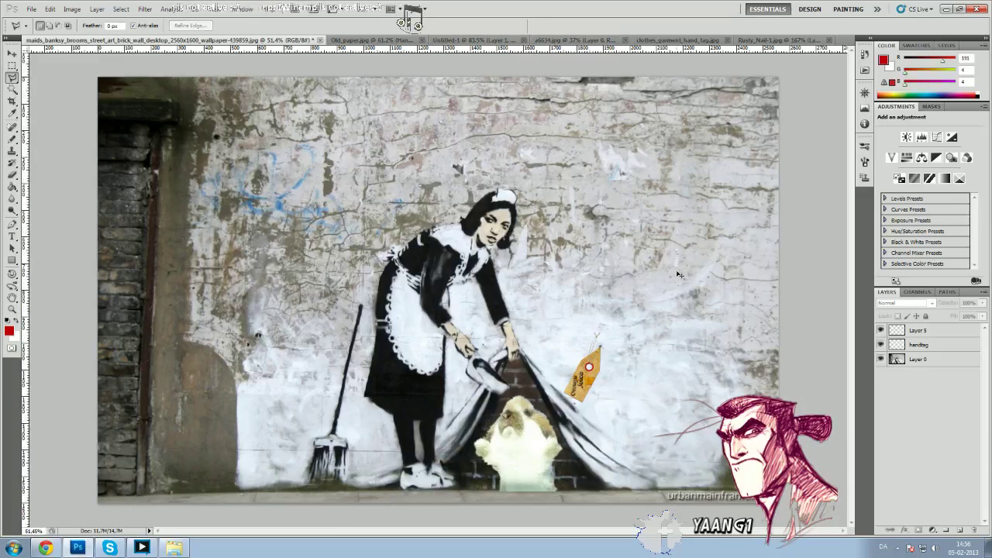
{"action": "key", "text": "ctrl+v"}
{"action": "left_click", "coordinate": [12, 53]}
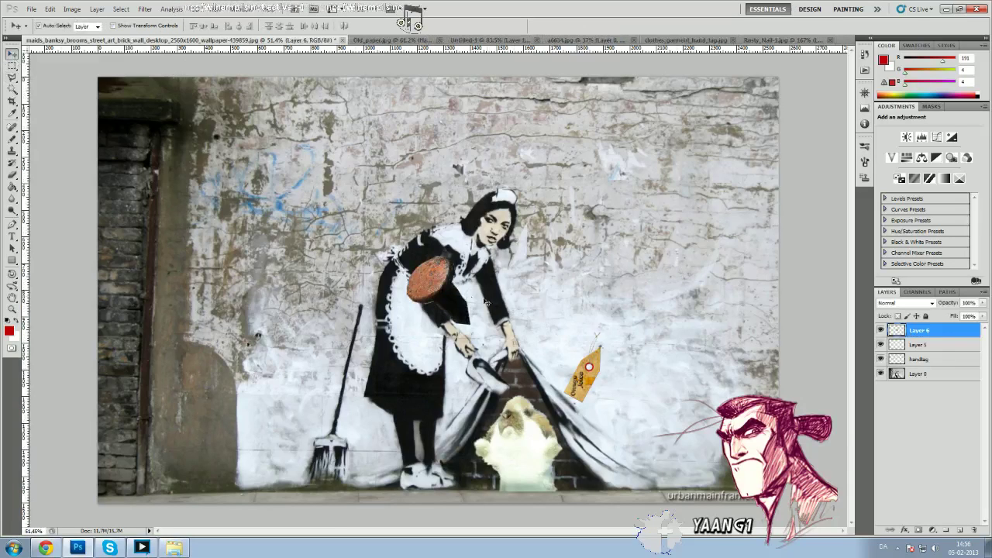
{"action": "left_click_drag", "start_coordinate": [429, 285], "coordinate": [567, 290]}
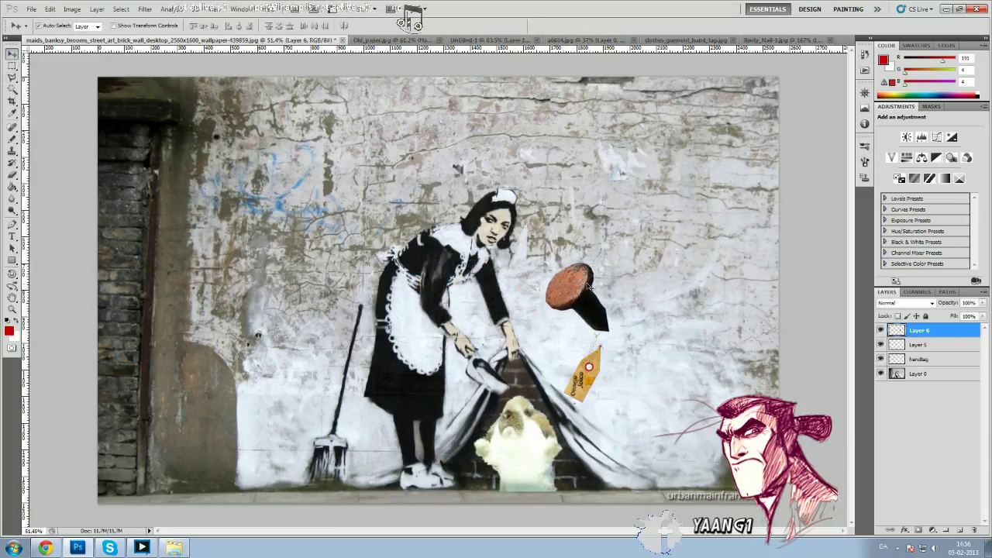
{"action": "key", "text": "ctrl+t"}
{"action": "left_click_drag", "start_coordinate": [610, 266], "coordinate": [563, 308]}
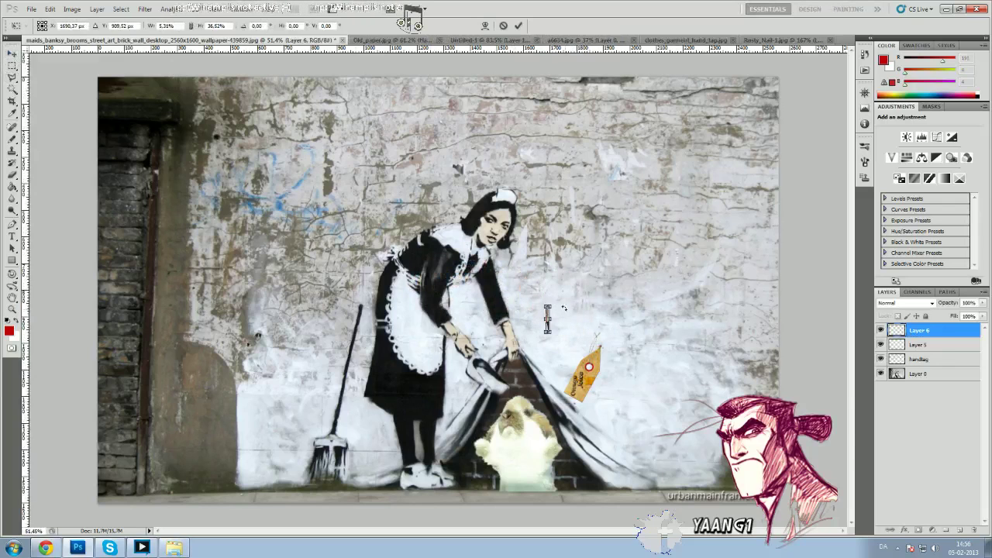
{"action": "scroll", "coordinate": [578, 311], "scroll_direction": "up", "scroll_amount": 3}
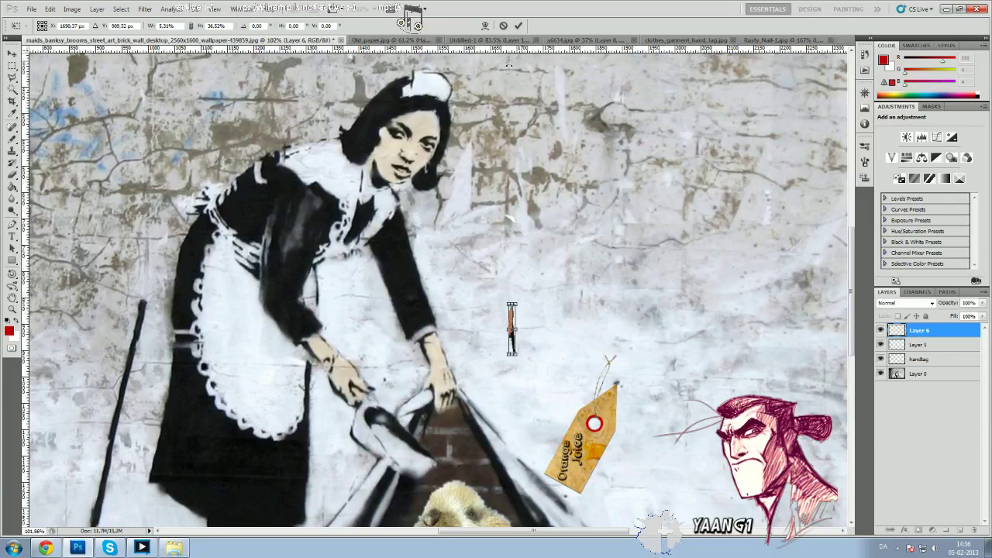
{"action": "left_click", "coordinate": [503, 26]}
Step: Scale the nail proportionally down to about 5.33% and place it at the knot of the hand tag's string
{"action": "key", "text": "ctrl+t"}
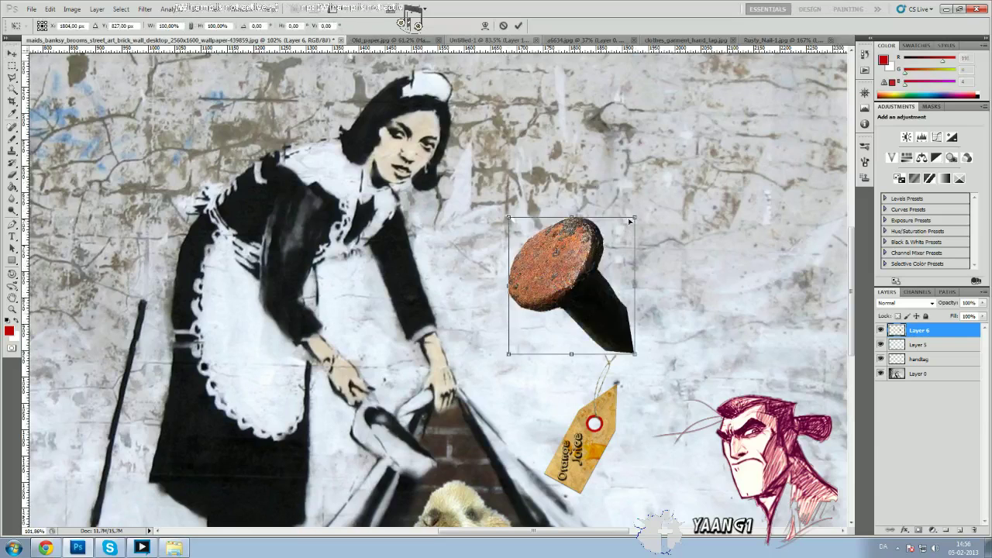
{"action": "left_click_drag", "start_coordinate": [634, 216], "coordinate": [592, 435]}
{"action": "scroll", "coordinate": [606, 303], "scroll_direction": "up", "scroll_amount": 3}
{"action": "scroll", "coordinate": [622, 309], "scroll_direction": "up", "scroll_amount": 1}
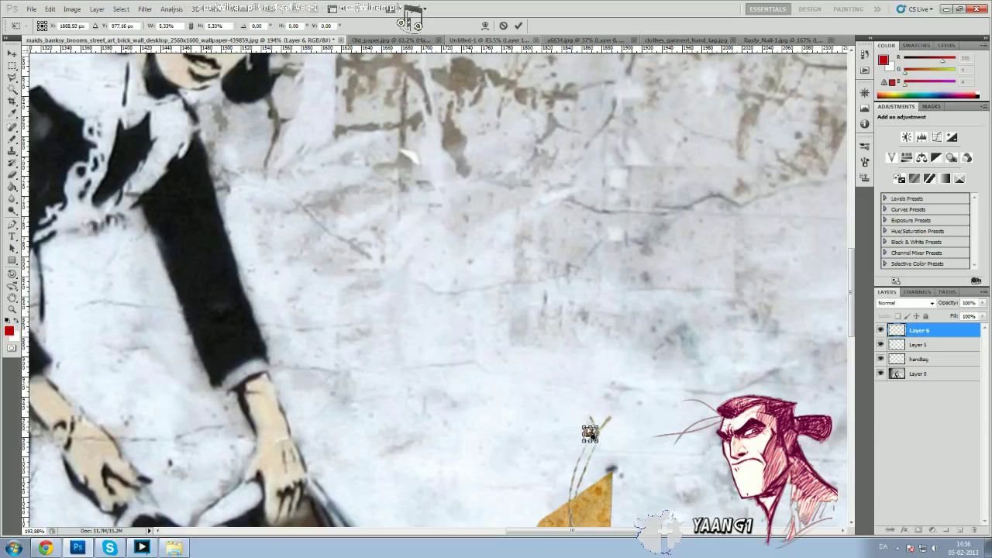
{"action": "left_click", "coordinate": [519, 25]}
Step: Nudge the nail slightly to the right so it sits against the knot of the string
{"action": "scroll", "coordinate": [659, 399], "scroll_direction": "up", "scroll_amount": 5}
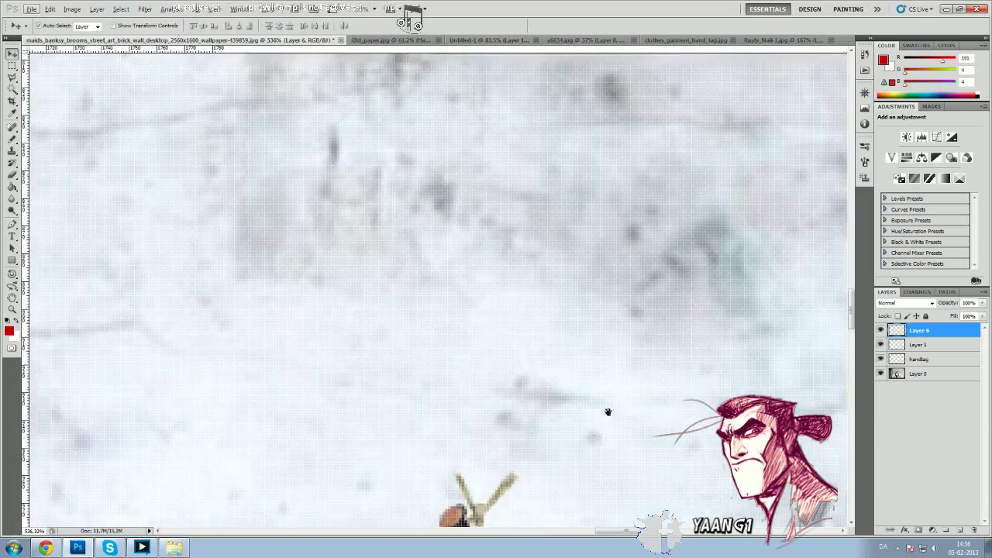
{"action": "left_click_drag", "start_coordinate": [608, 411], "coordinate": [631, 287]}
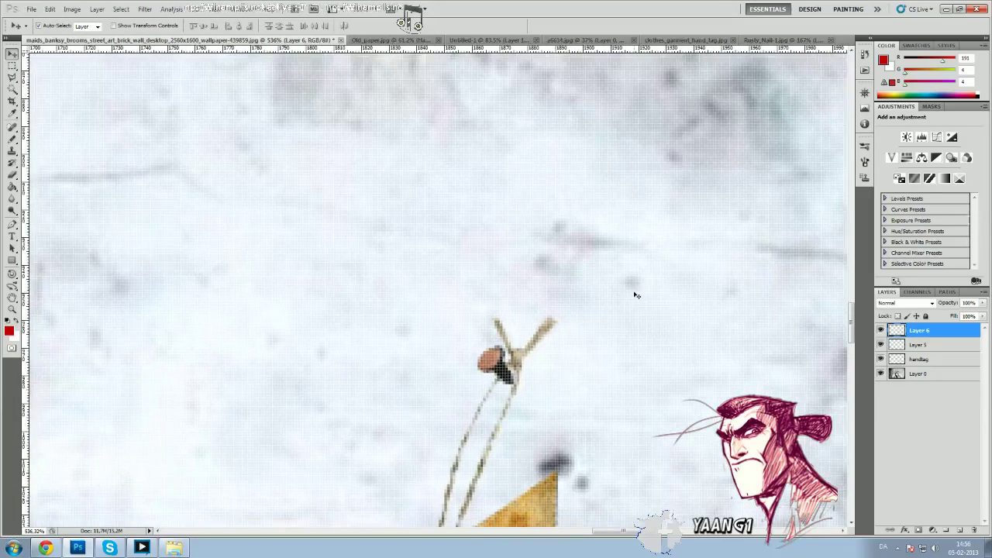
{"action": "key", "text": "Right"}
{"action": "scroll", "coordinate": [645, 288], "scroll_direction": "down", "scroll_amount": 8}
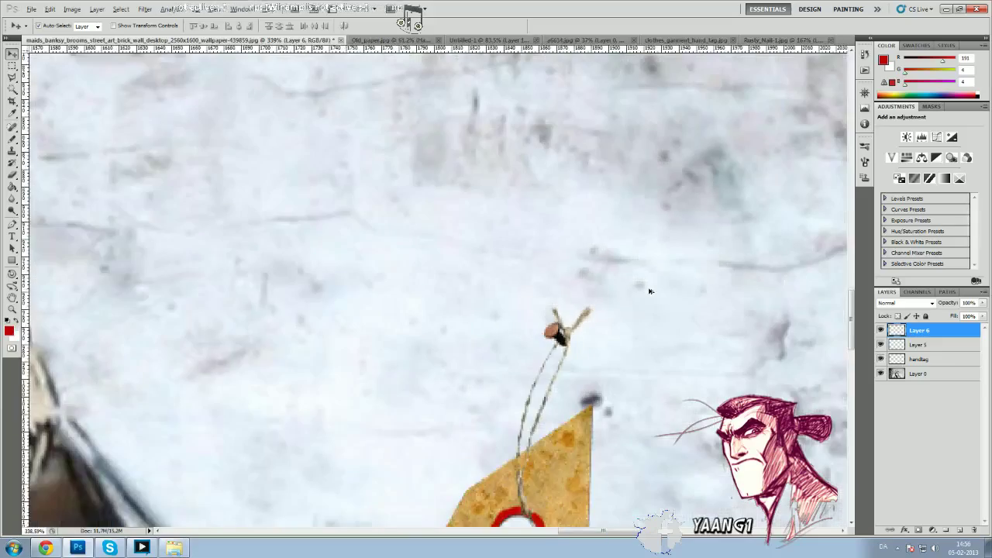
{"action": "scroll", "coordinate": [478, 197], "scroll_direction": "down", "scroll_amount": 1}
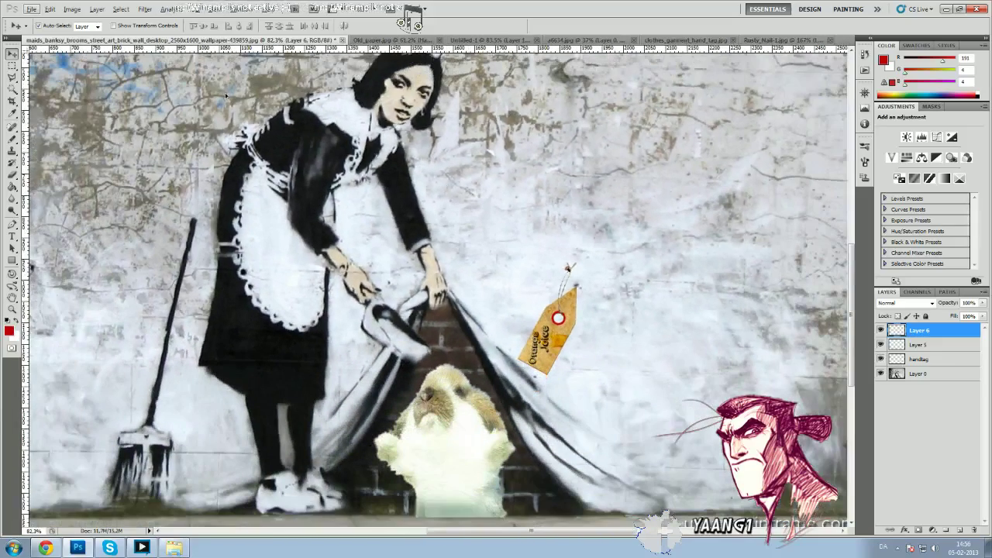
Step: Darken the nail with Brightness/Contrast, setting the brightness to -40 and lowering the contrast slightly
{"action": "left_click", "coordinate": [72, 8]}
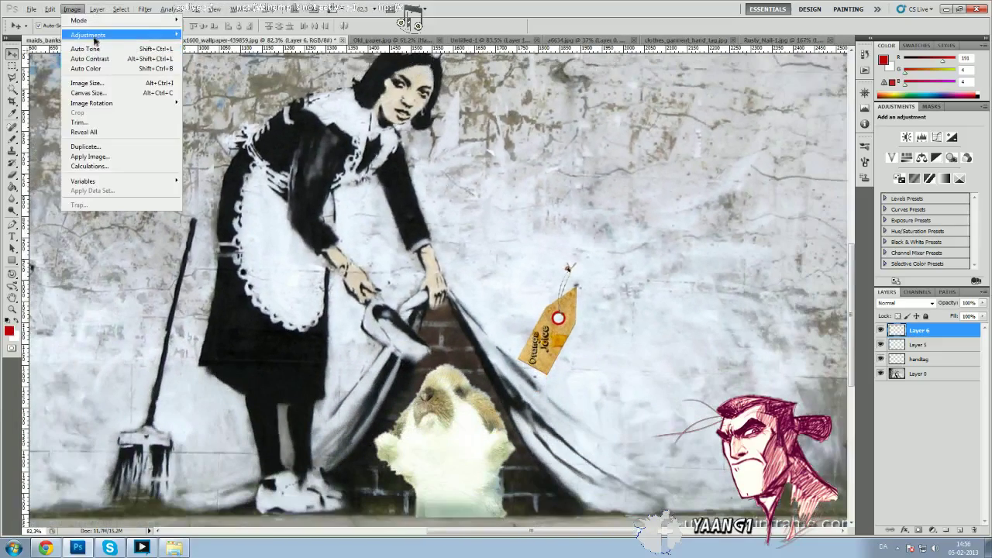
{"action": "mouse_move", "coordinate": [88, 35]}
{"action": "left_click", "coordinate": [225, 35]}
{"action": "left_click_drag", "start_coordinate": [256, 158], "coordinate": [245, 183]}
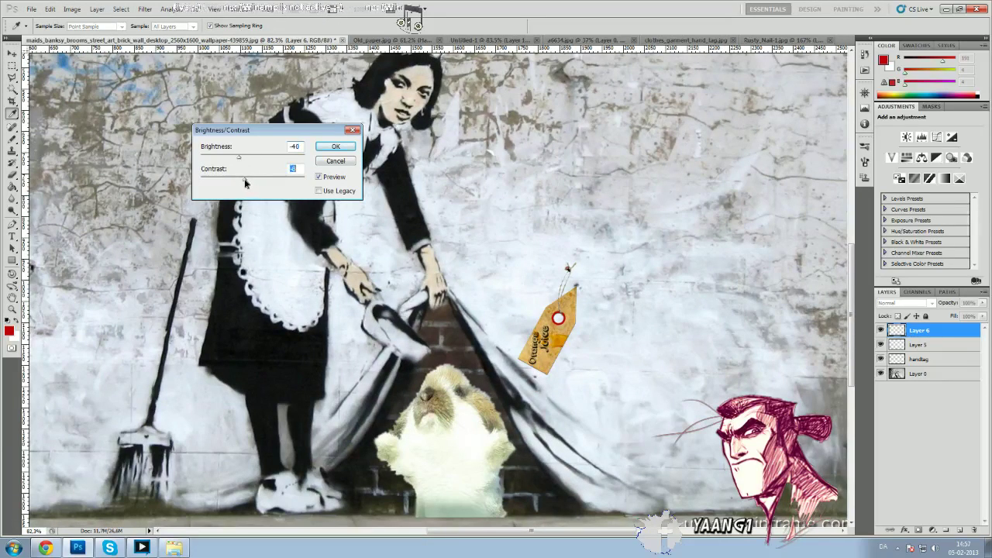
{"action": "left_click", "coordinate": [335, 149]}
Step: Deepen the nail's shadows with Levels by raising the black input level to 37
{"action": "left_click", "coordinate": [71, 8]}
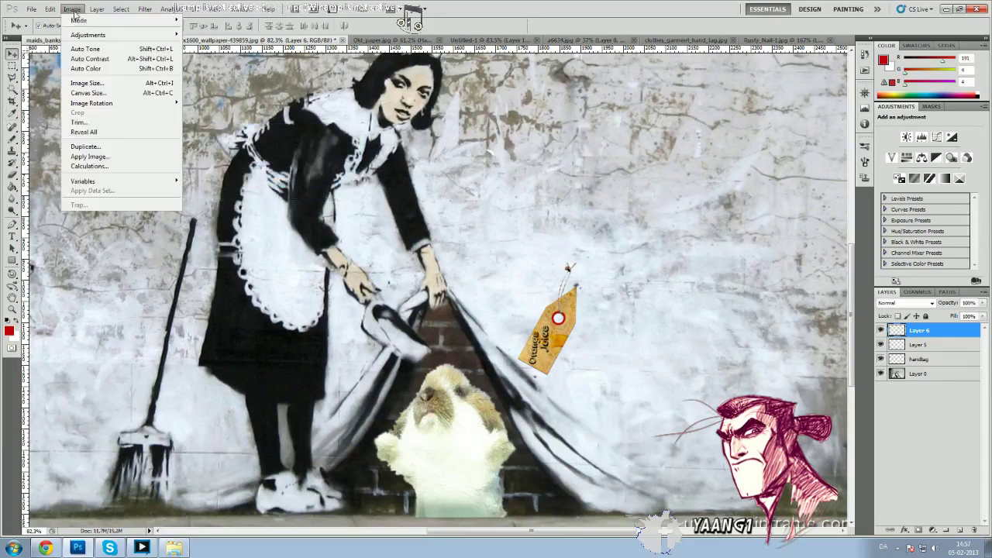
{"action": "mouse_move", "coordinate": [117, 36]}
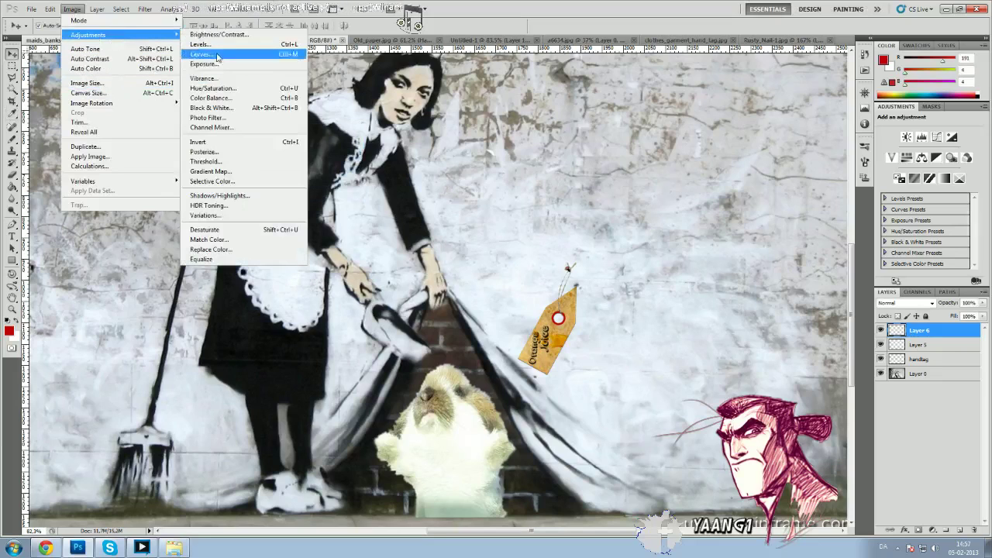
{"action": "left_click", "coordinate": [217, 49]}
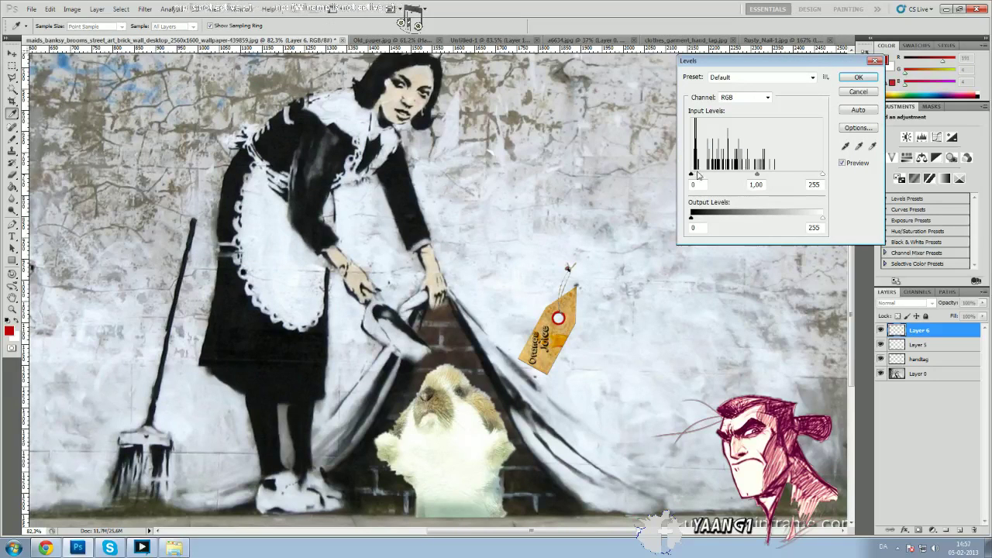
{"action": "left_click_drag", "start_coordinate": [692, 174], "coordinate": [711, 177]}
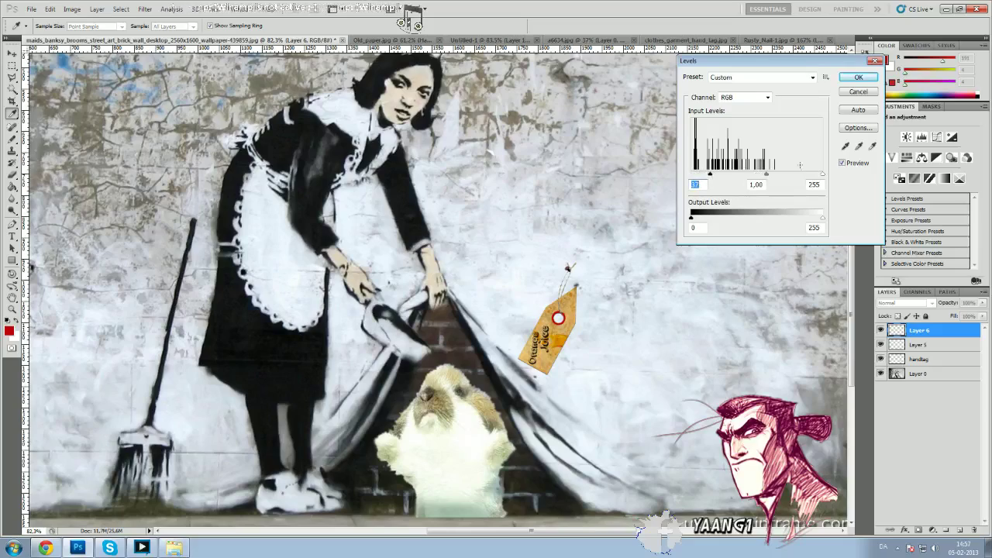
{"action": "left_click", "coordinate": [858, 78]}
Step: Examine the hanging tag and darkened nail up close, within the whole wall image and at 100% magnification
{"action": "scroll", "coordinate": [664, 306], "scroll_direction": "up", "scroll_amount": 2}
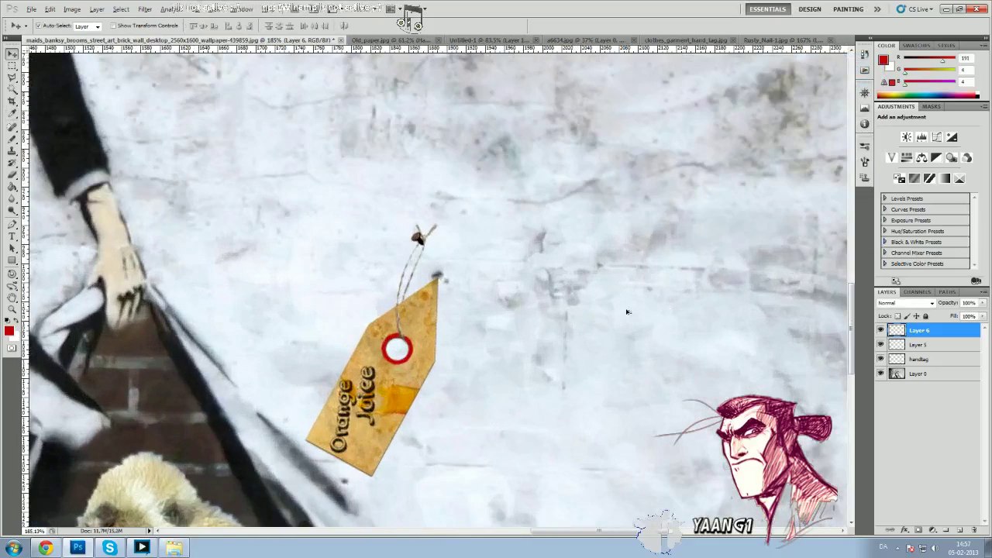
{"action": "scroll", "coordinate": [597, 313], "scroll_direction": "down", "scroll_amount": 3}
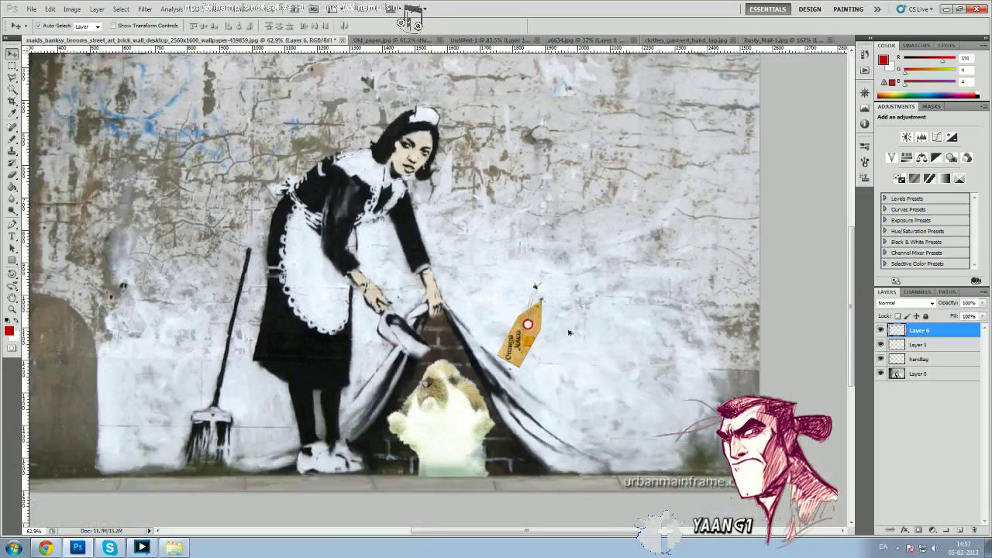
{"action": "scroll", "coordinate": [569, 332], "scroll_direction": "up", "scroll_amount": 1}
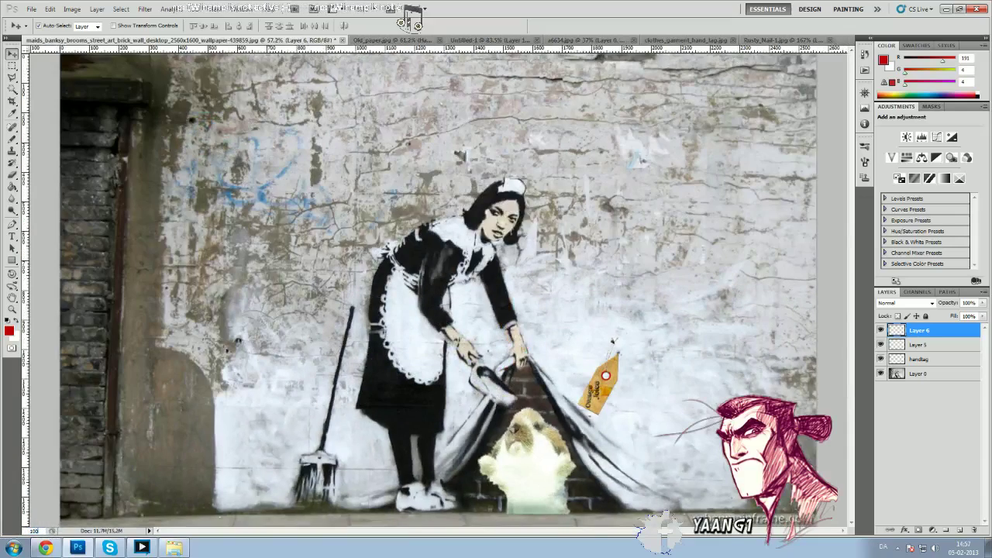
{"action": "key", "text": "ctrl+1"}
{"action": "scroll", "coordinate": [424, 342], "scroll_direction": "down", "scroll_amount": 3}
{"action": "scroll", "coordinate": [537, 299], "scroll_direction": "right", "scroll_amount": 3}
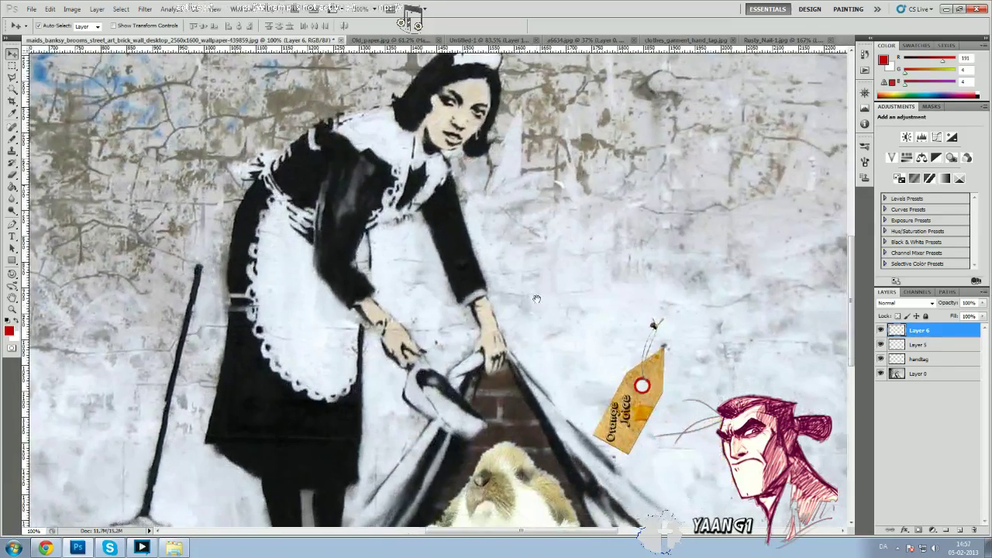